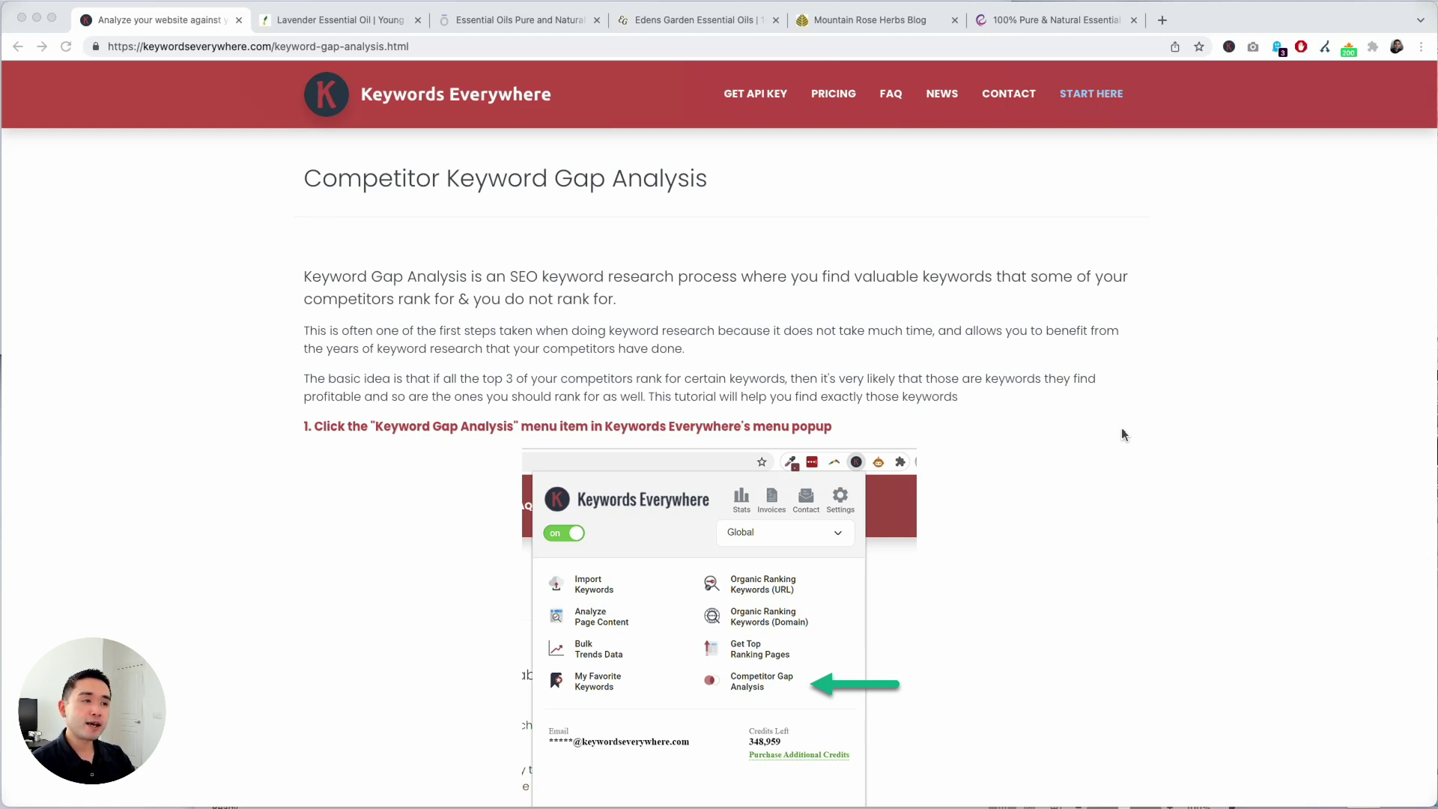
# - Open the Keywords Everywhere extension menu from the Chrome toolbar
pyautogui.click(835, 260)
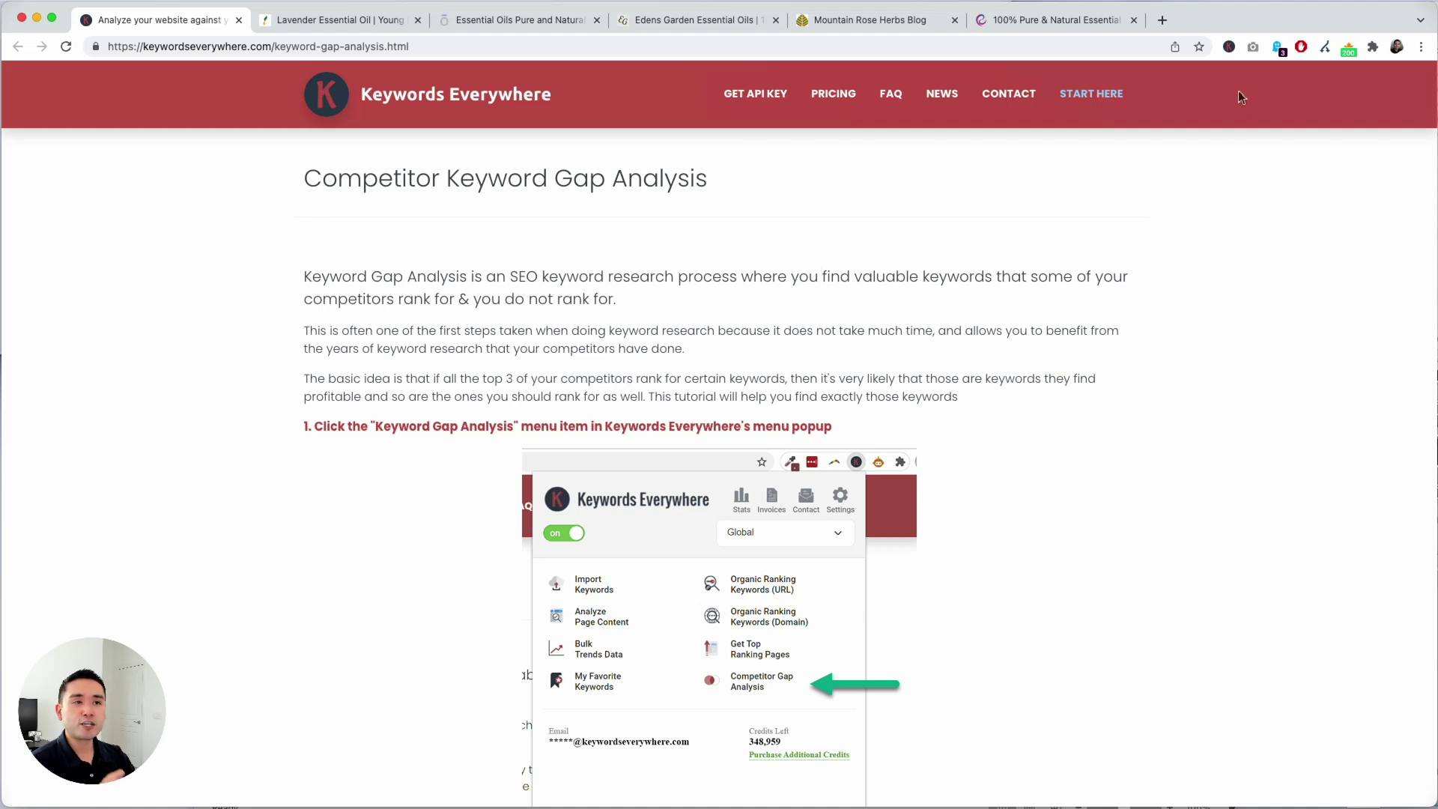
pyautogui.click(1229, 47)
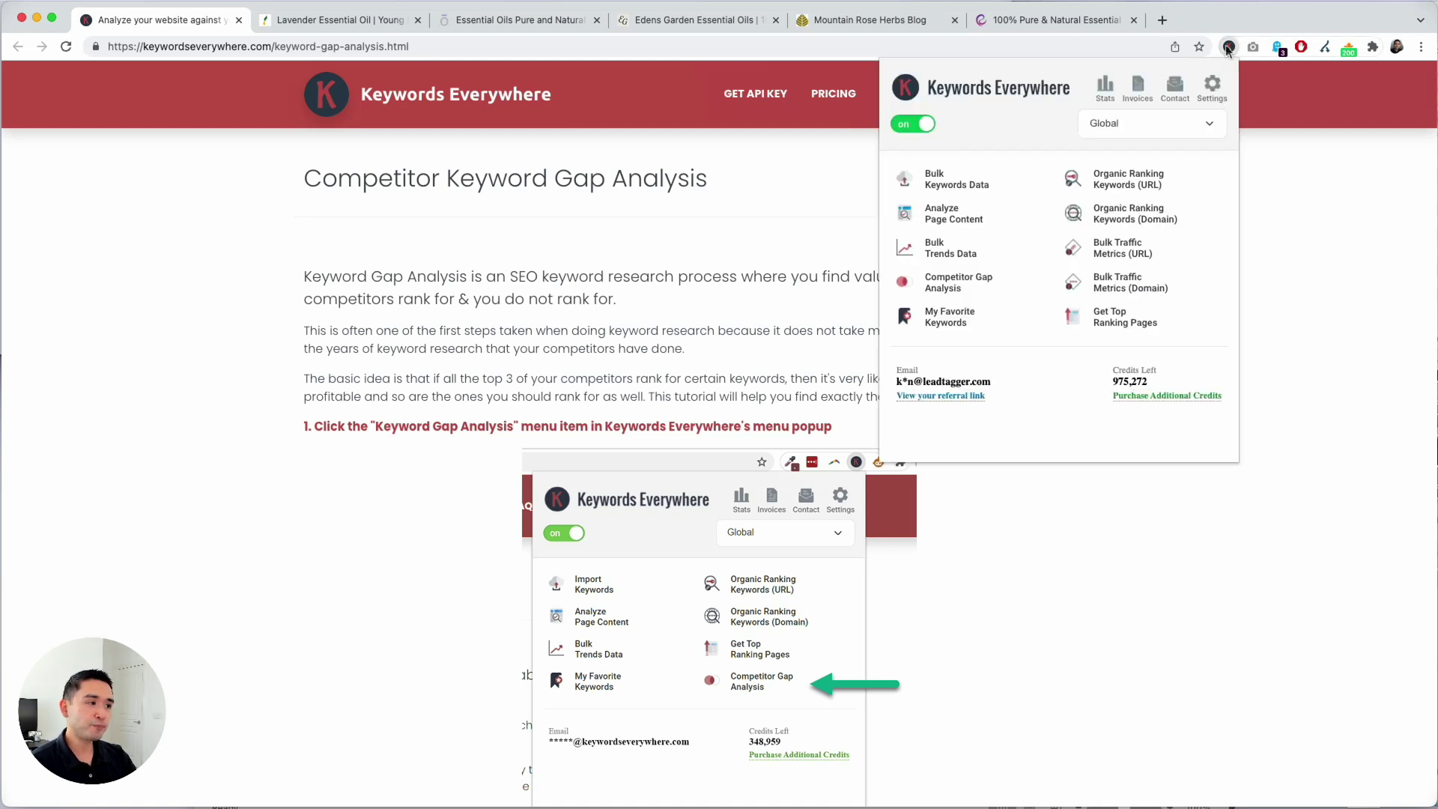
# - Launch Competitor Gap Analysis and review the Young Living and competitor sites in the other tabs
pyautogui.click(984, 284)
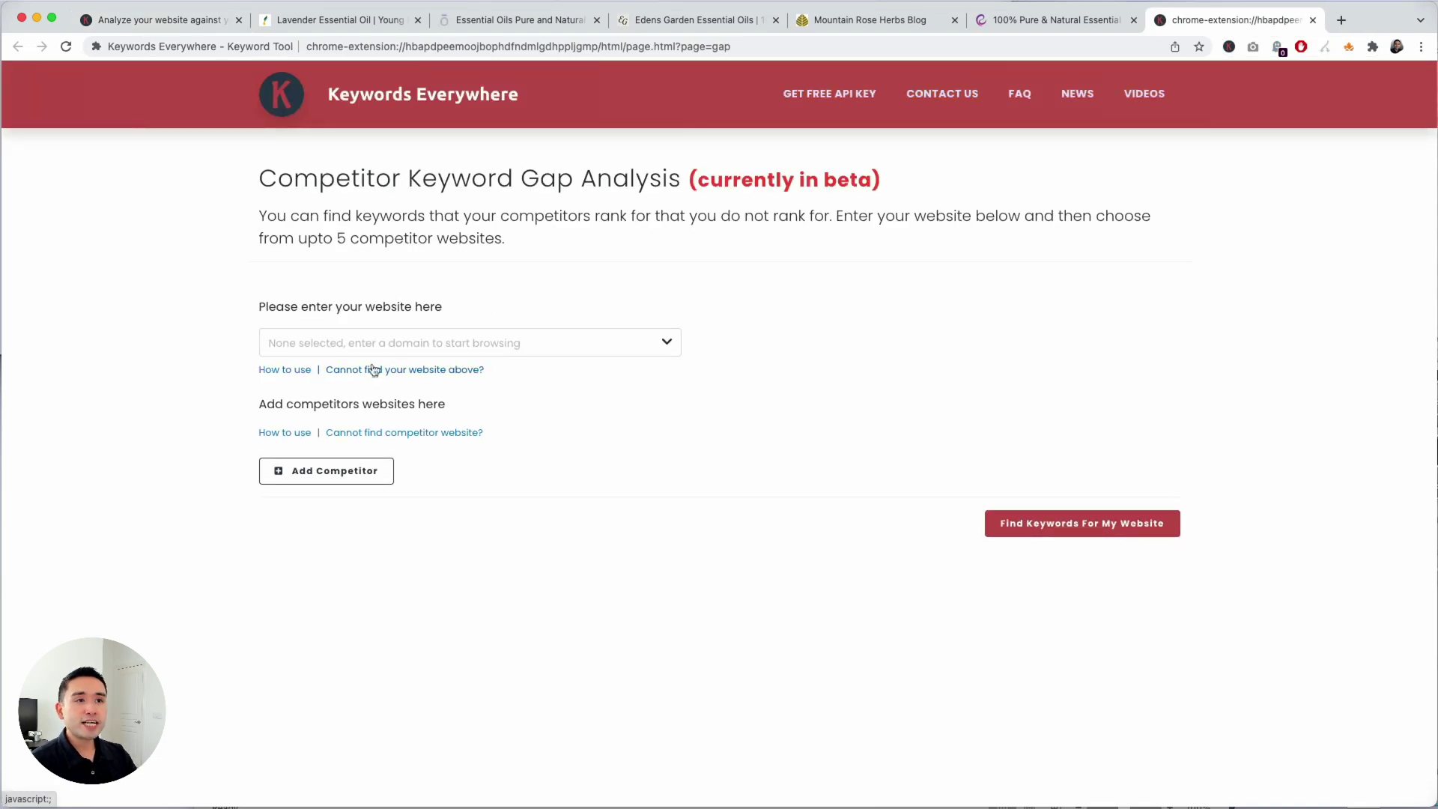
pyautogui.click(333, 22)
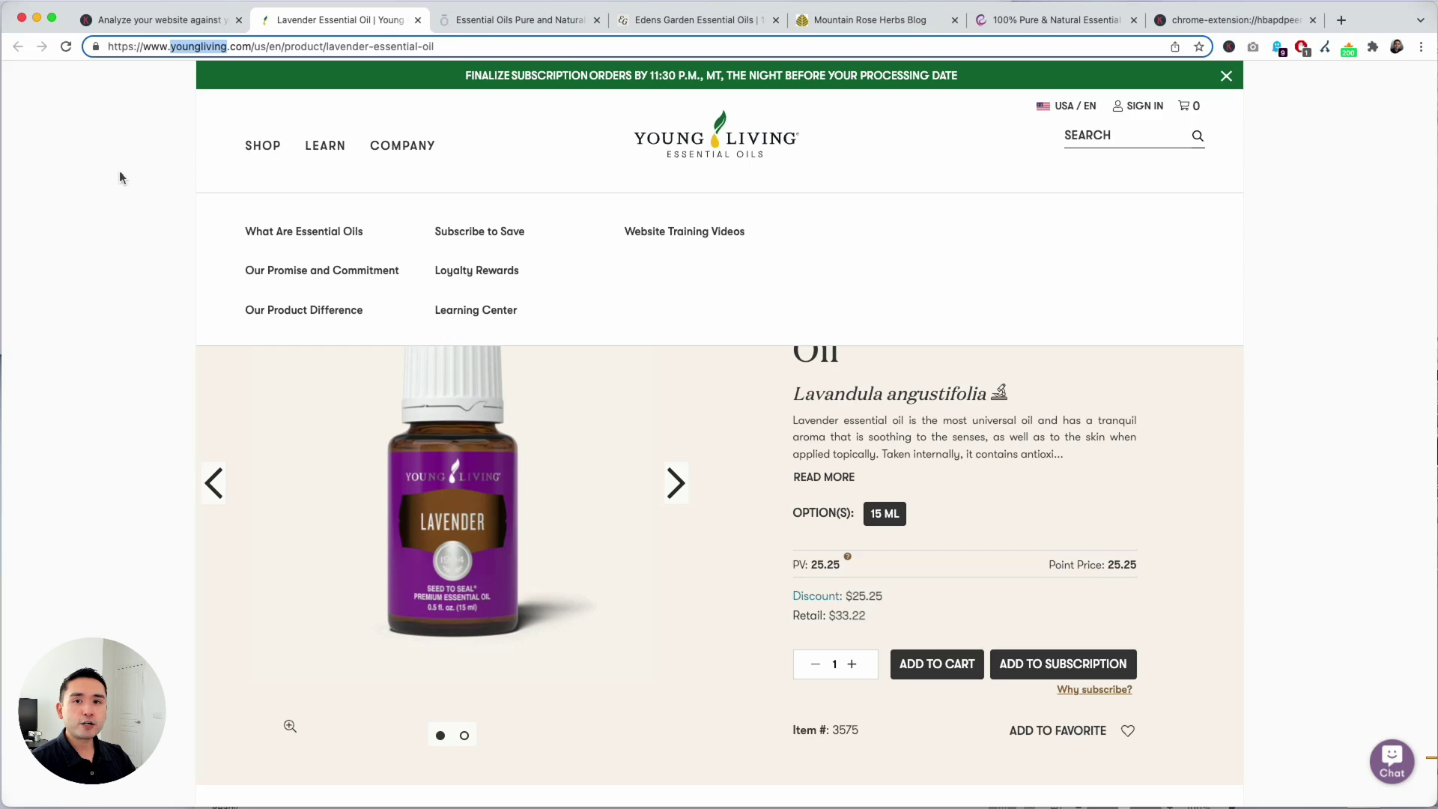
pyautogui.click(530, 20)
pyautogui.click(697, 20)
pyautogui.click(869, 20)
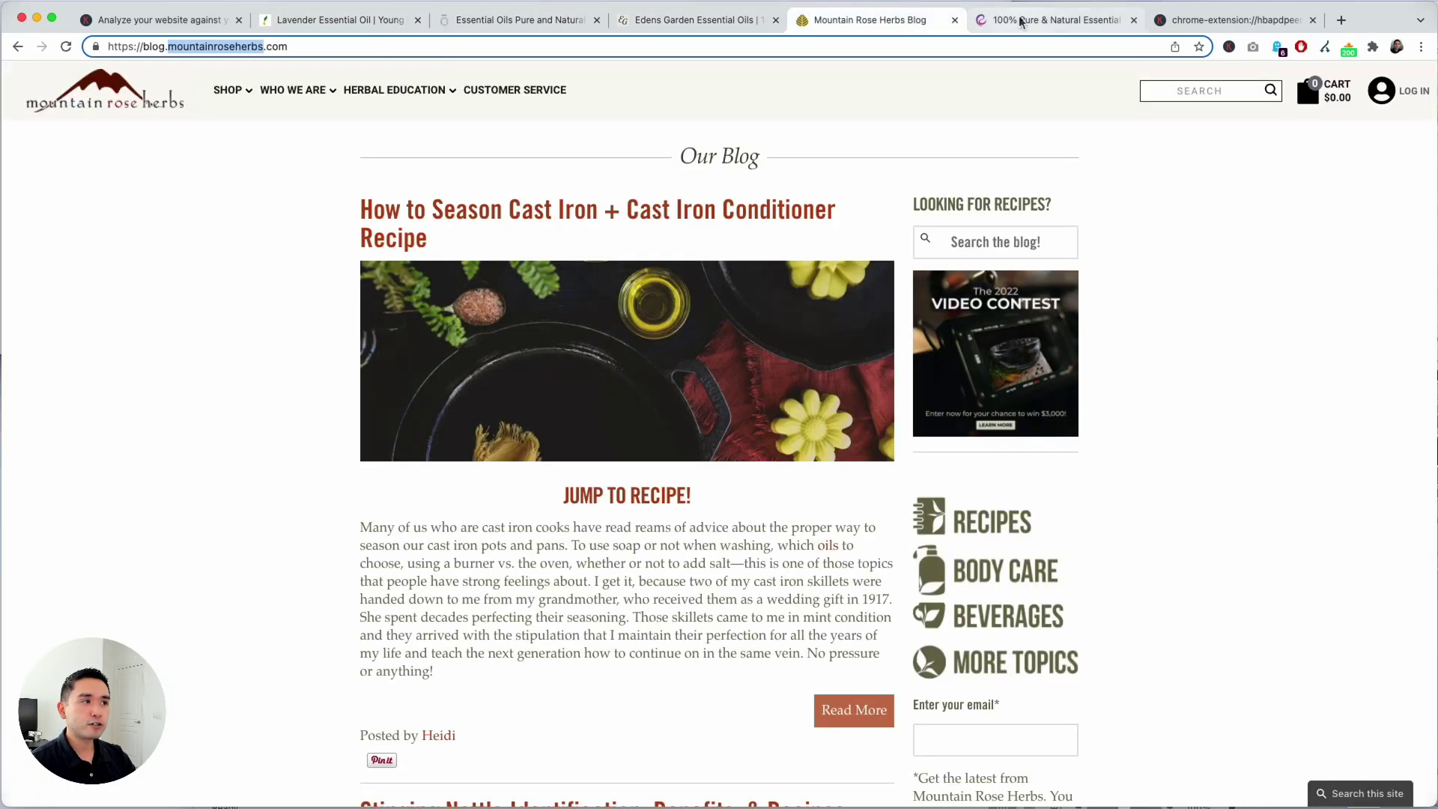
pyautogui.click(1021, 21)
pyautogui.click(869, 19)
pyautogui.click(682, 21)
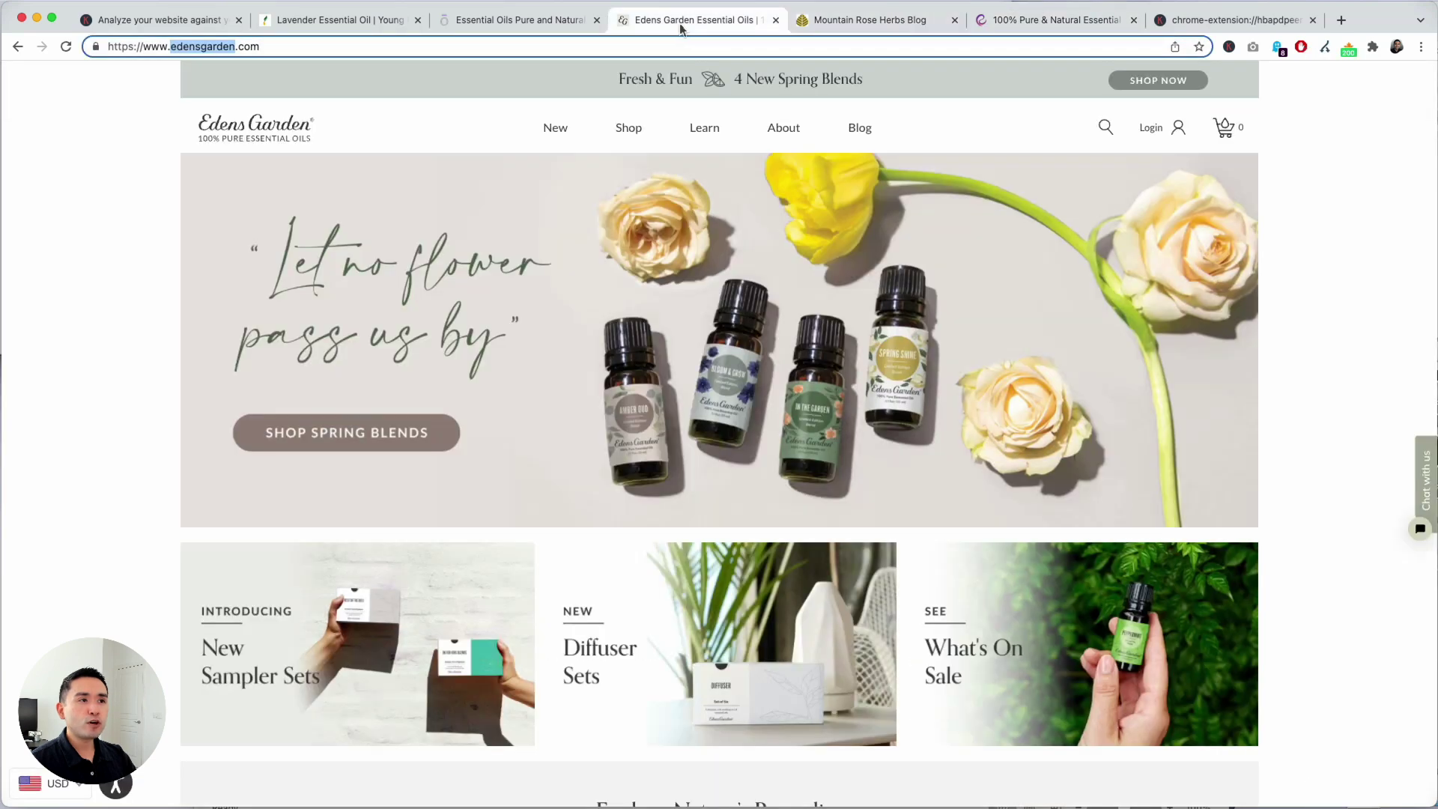
pyautogui.click(514, 23)
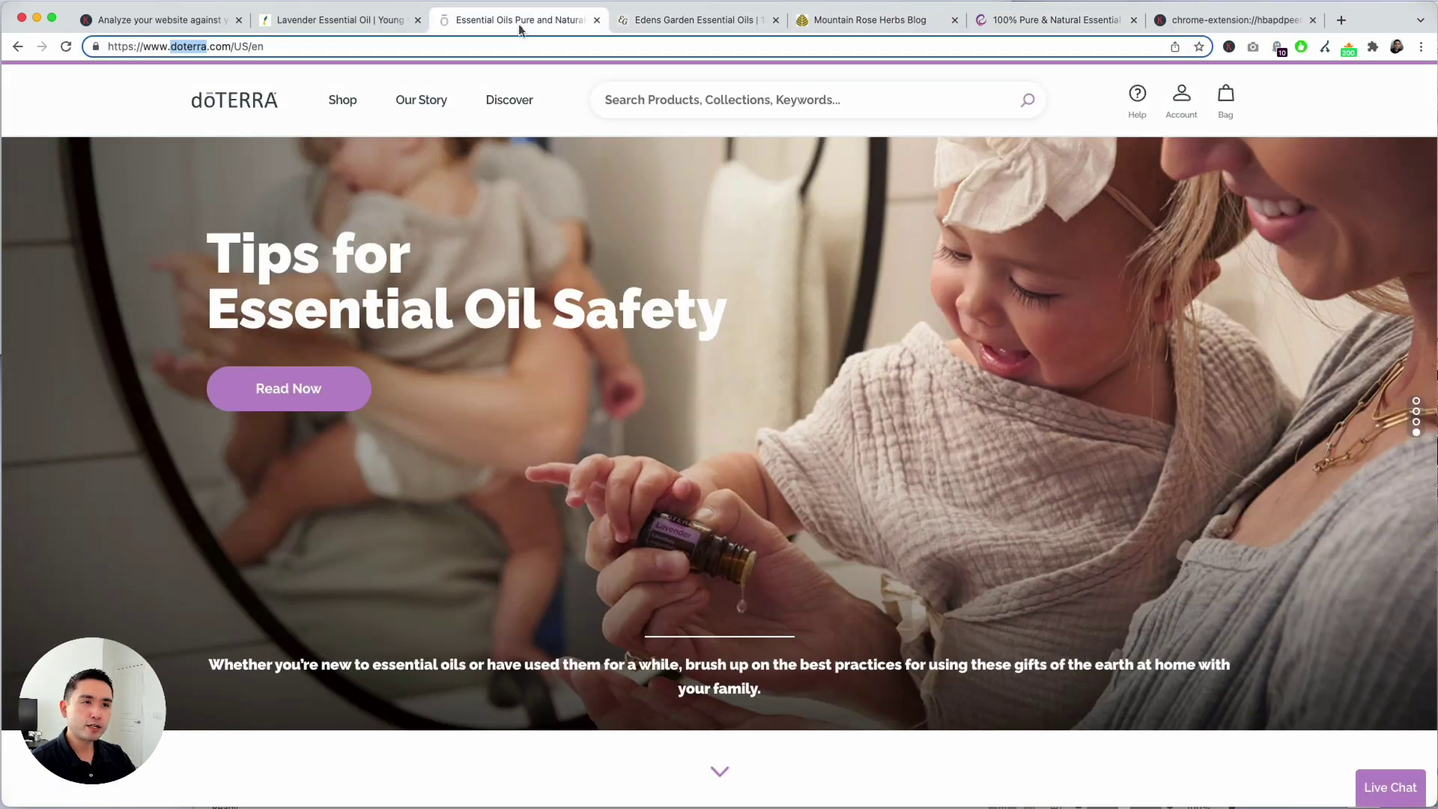
pyautogui.click(291, 21)
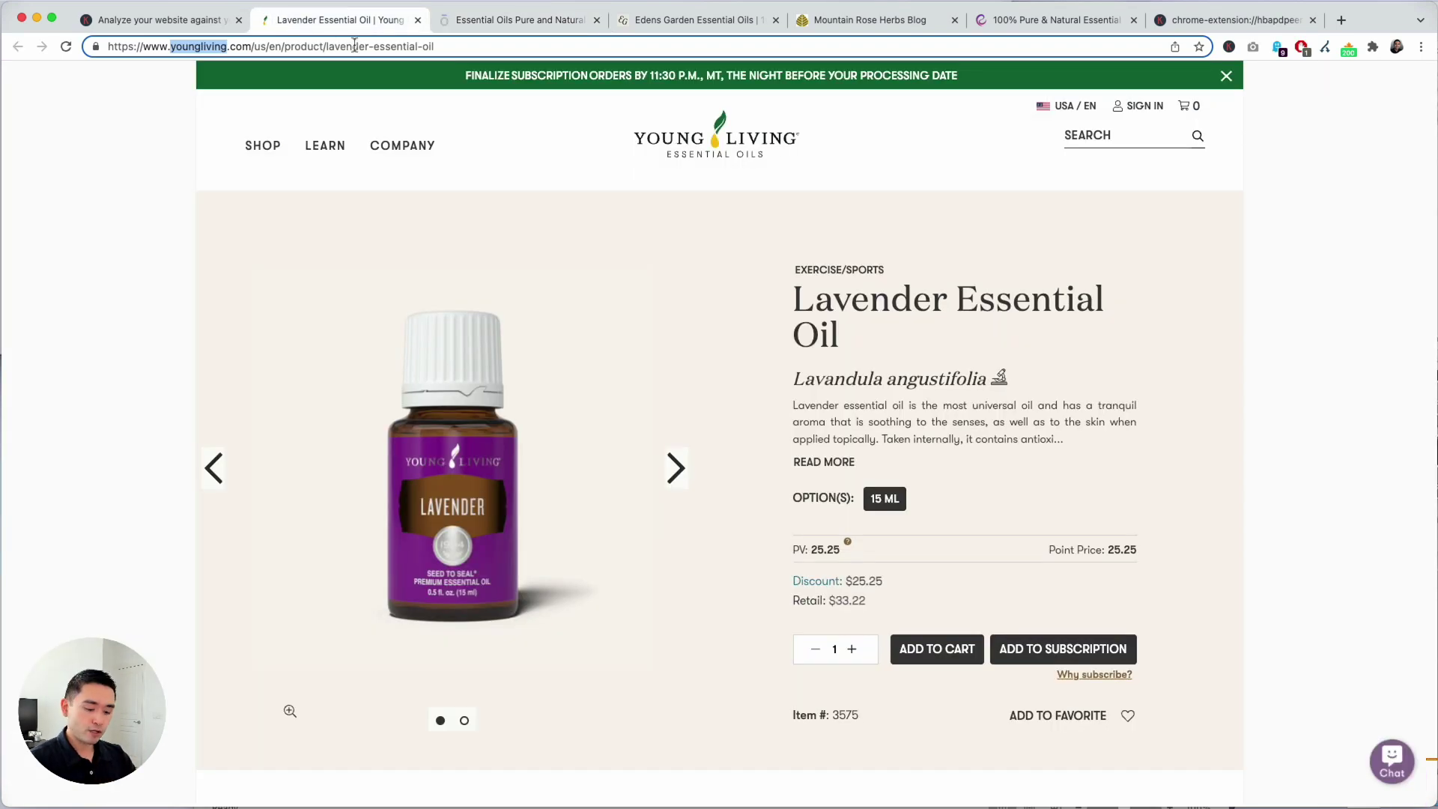
pyautogui.click(1236, 21)
pyautogui.click(496, 342)
pyautogui.write('youngliving')
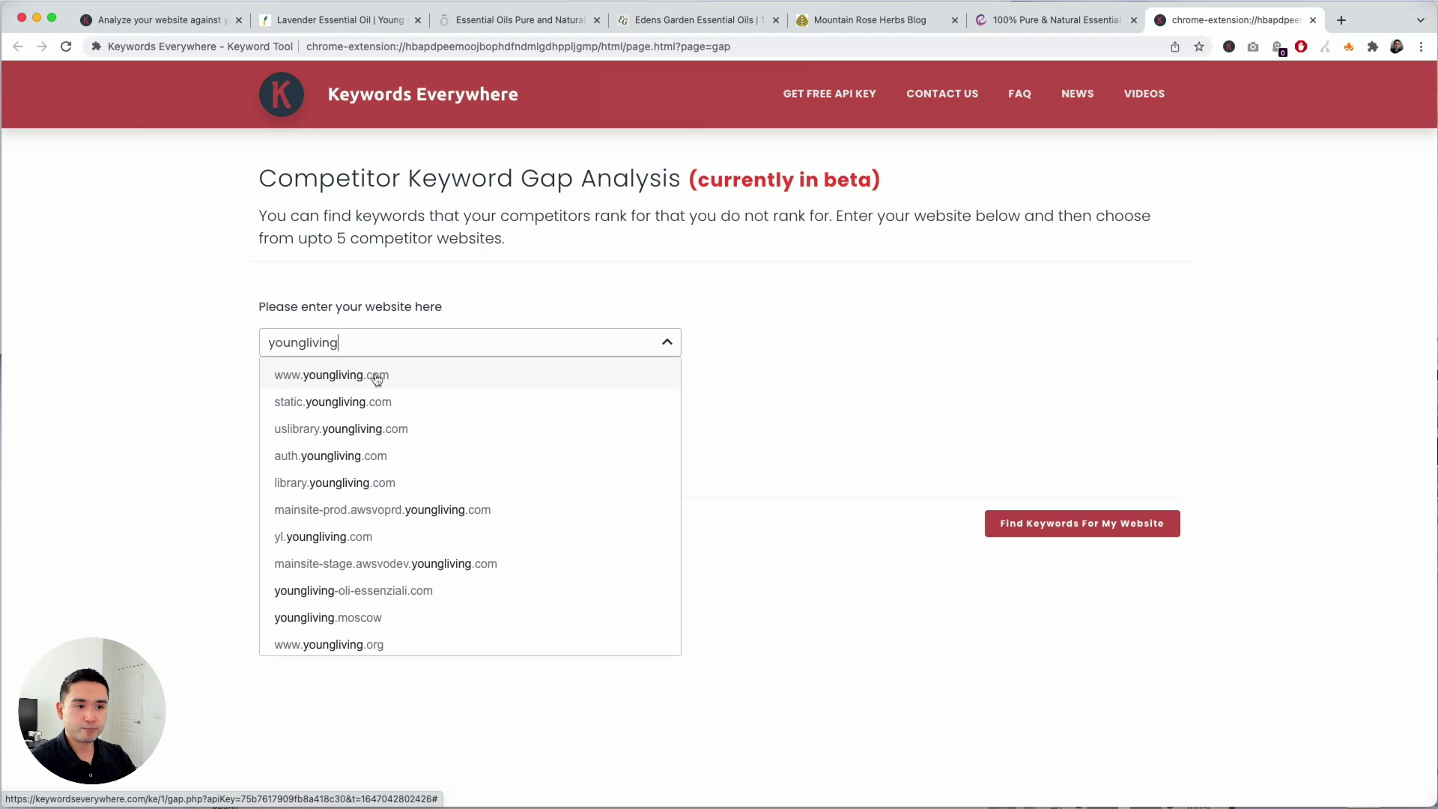
pyautogui.click(377, 375)
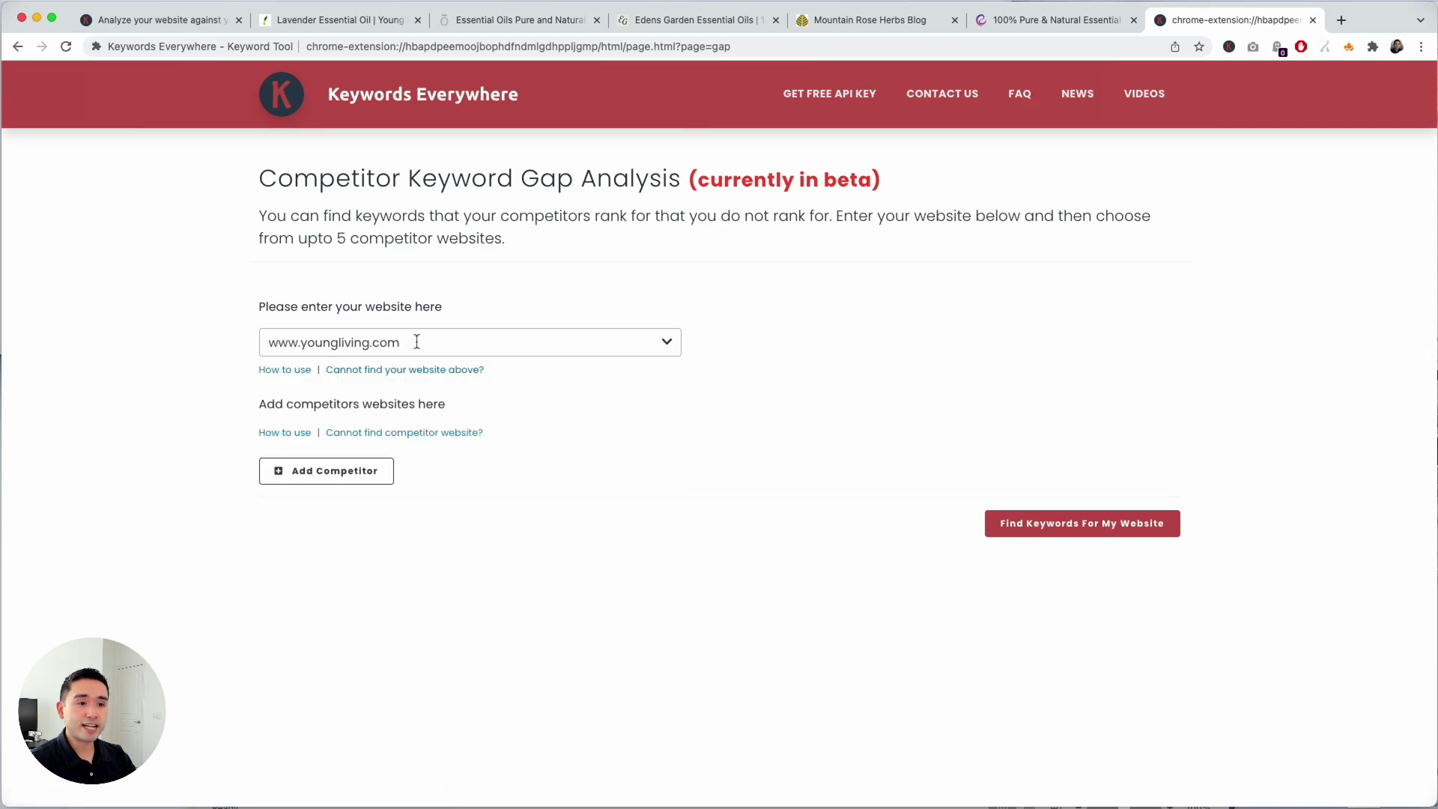
pyautogui.click(315, 475)
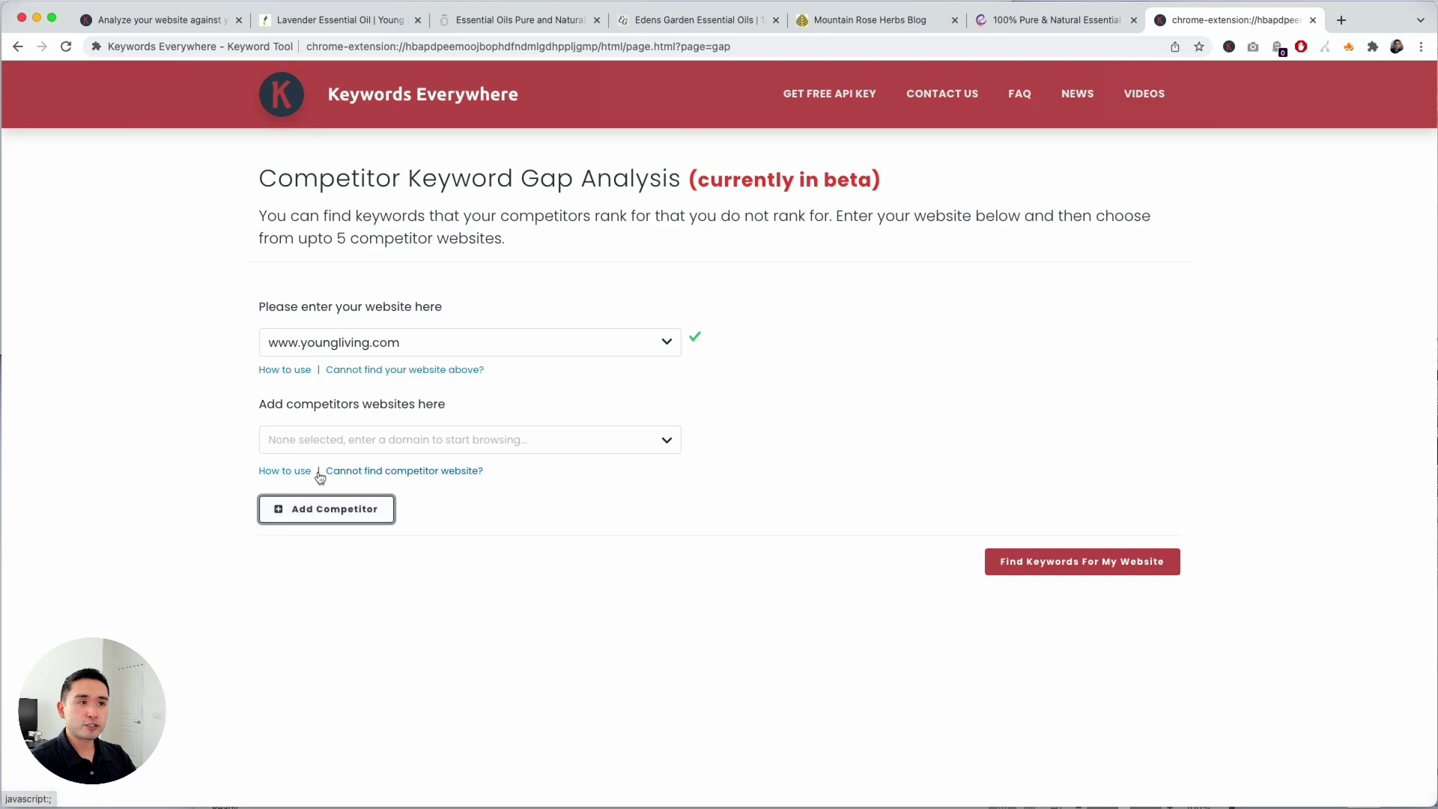
pyautogui.click(454, 30)
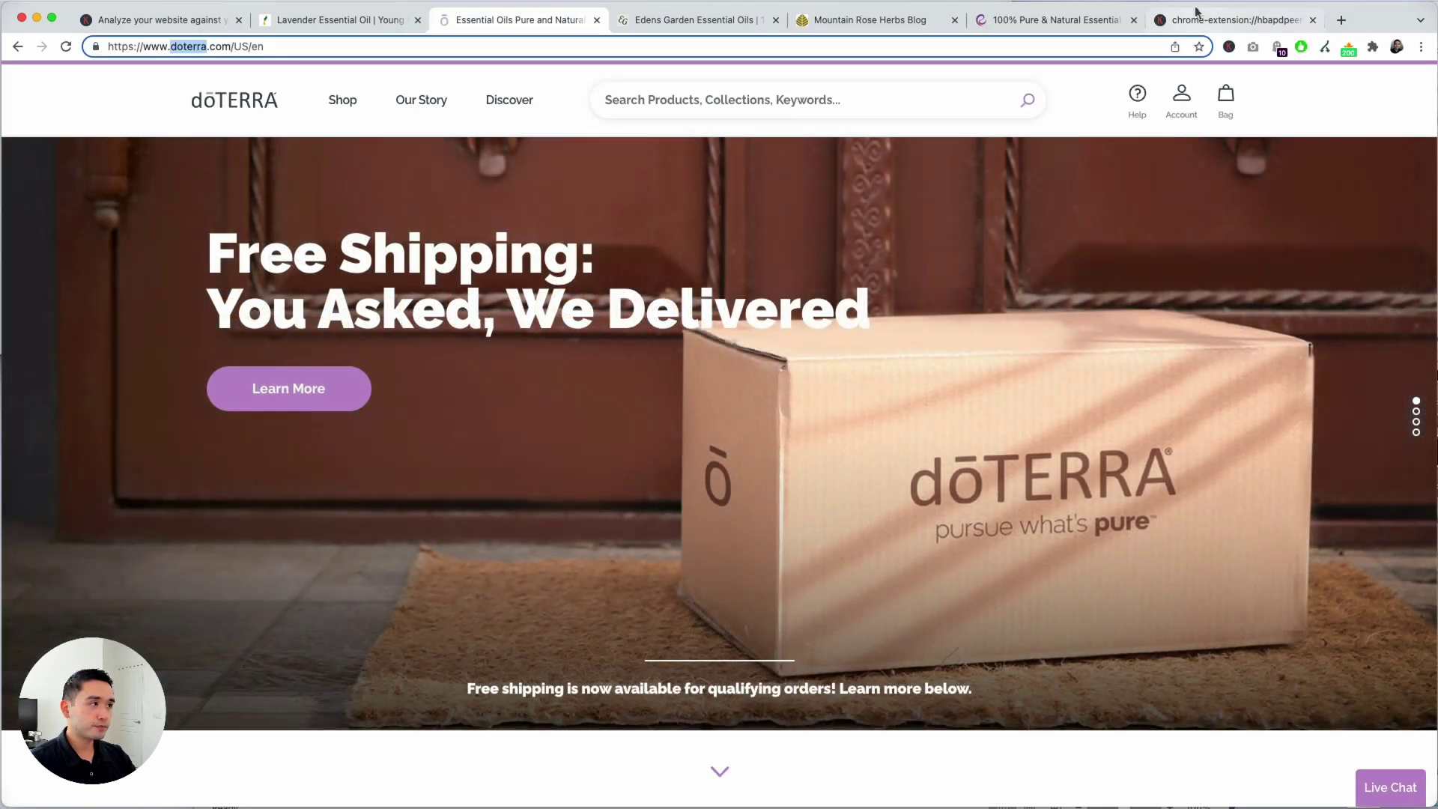
pyautogui.click(1201, 21)
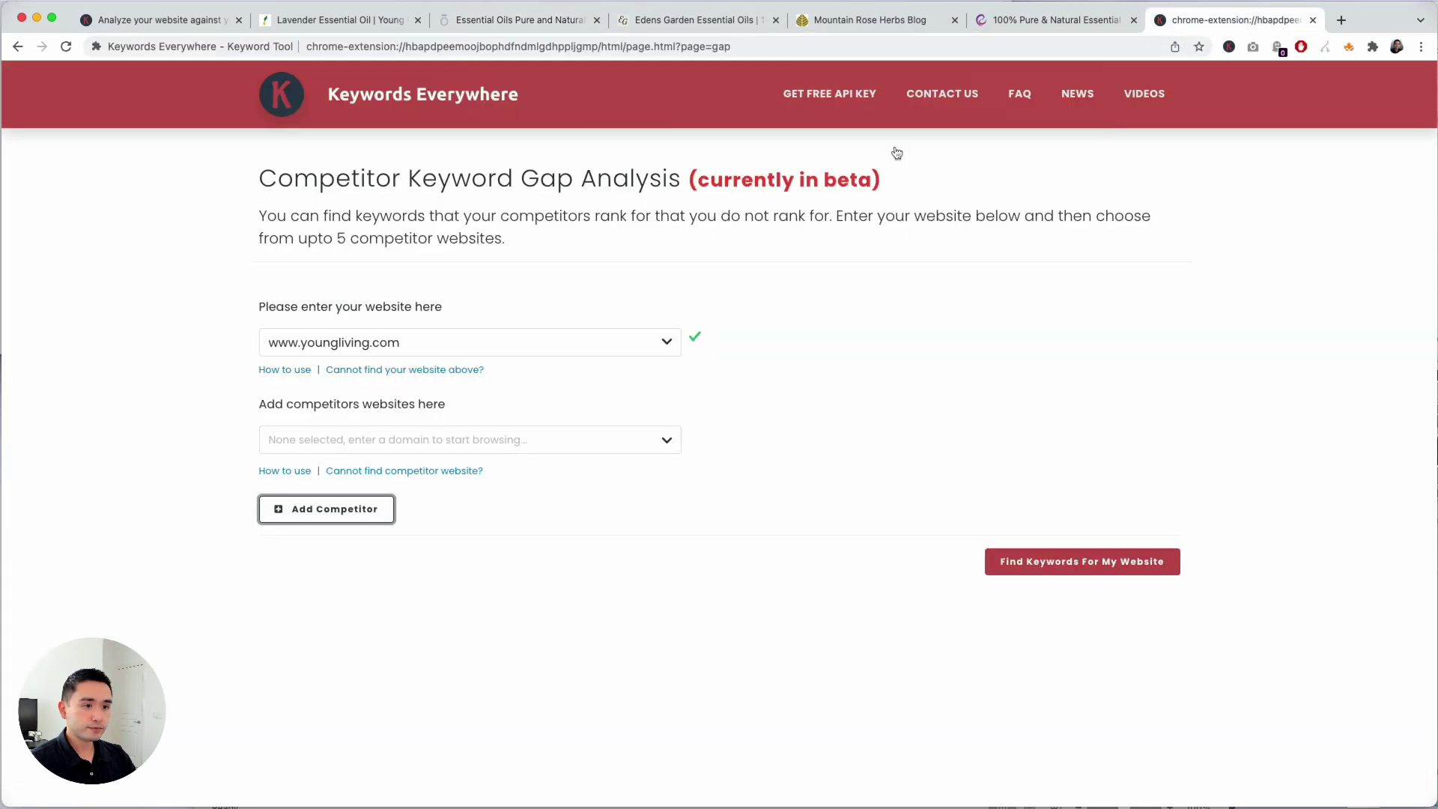
pyautogui.click(476, 439)
pyautogui.write('doterra')
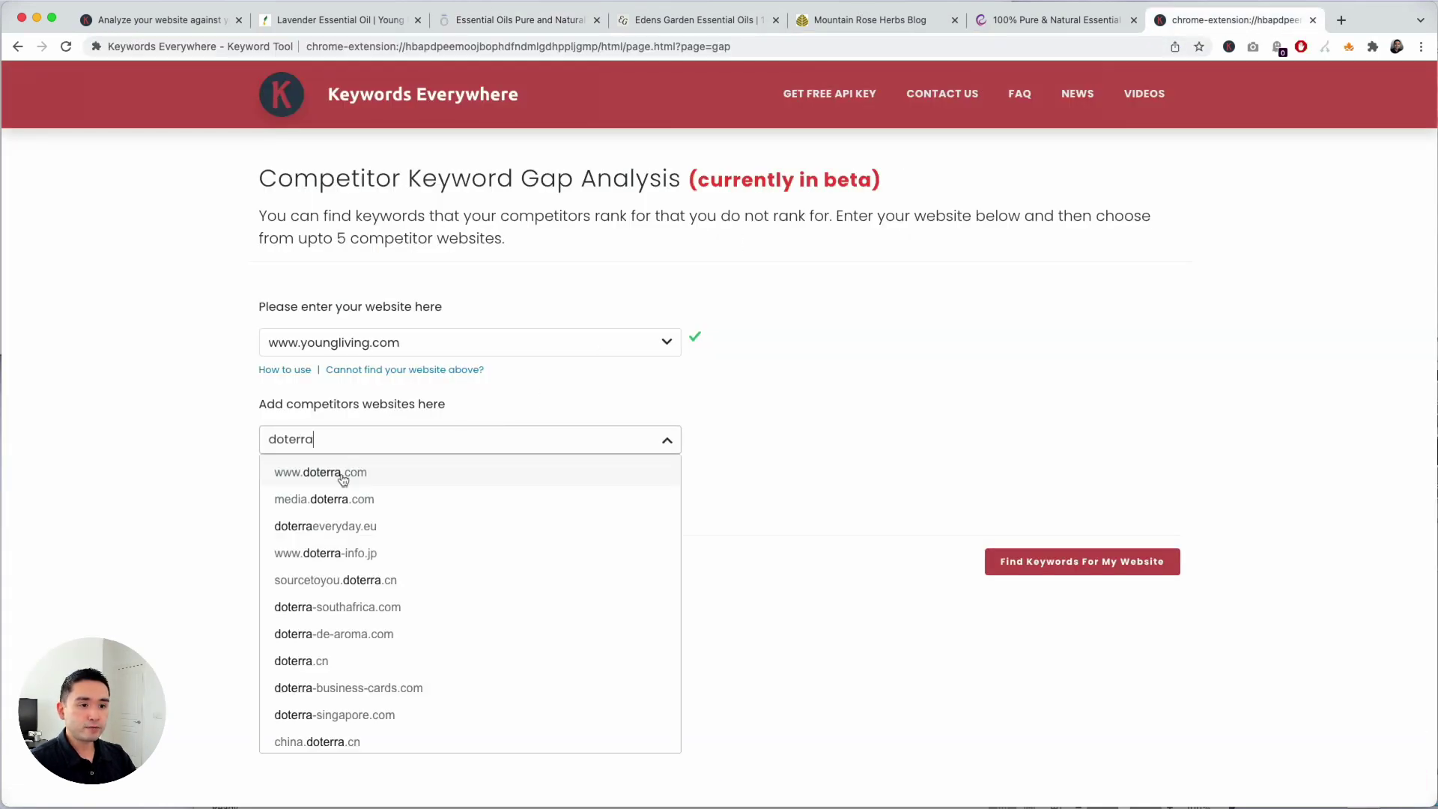
pyautogui.click(343, 475)
pyautogui.click(334, 509)
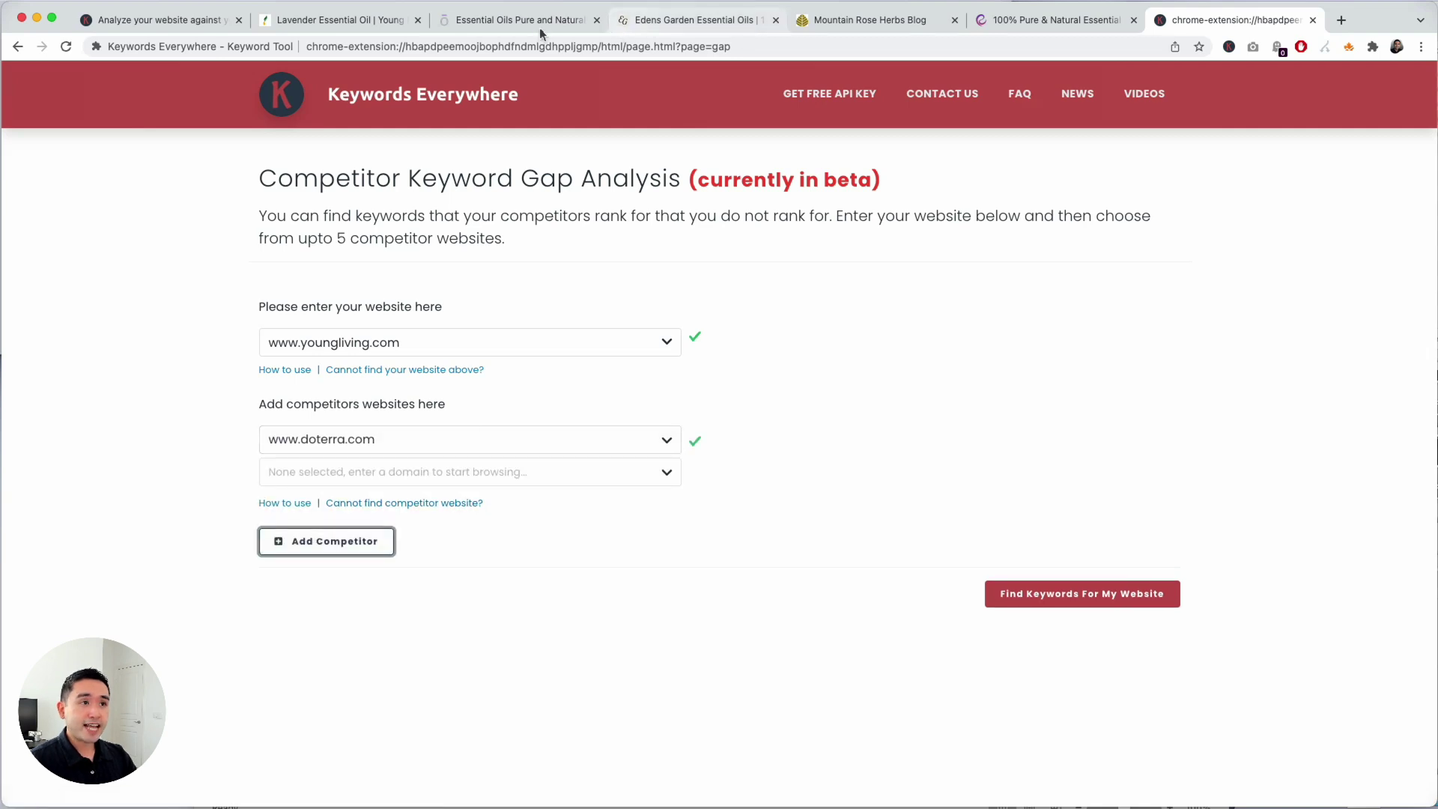
pyautogui.click(678, 20)
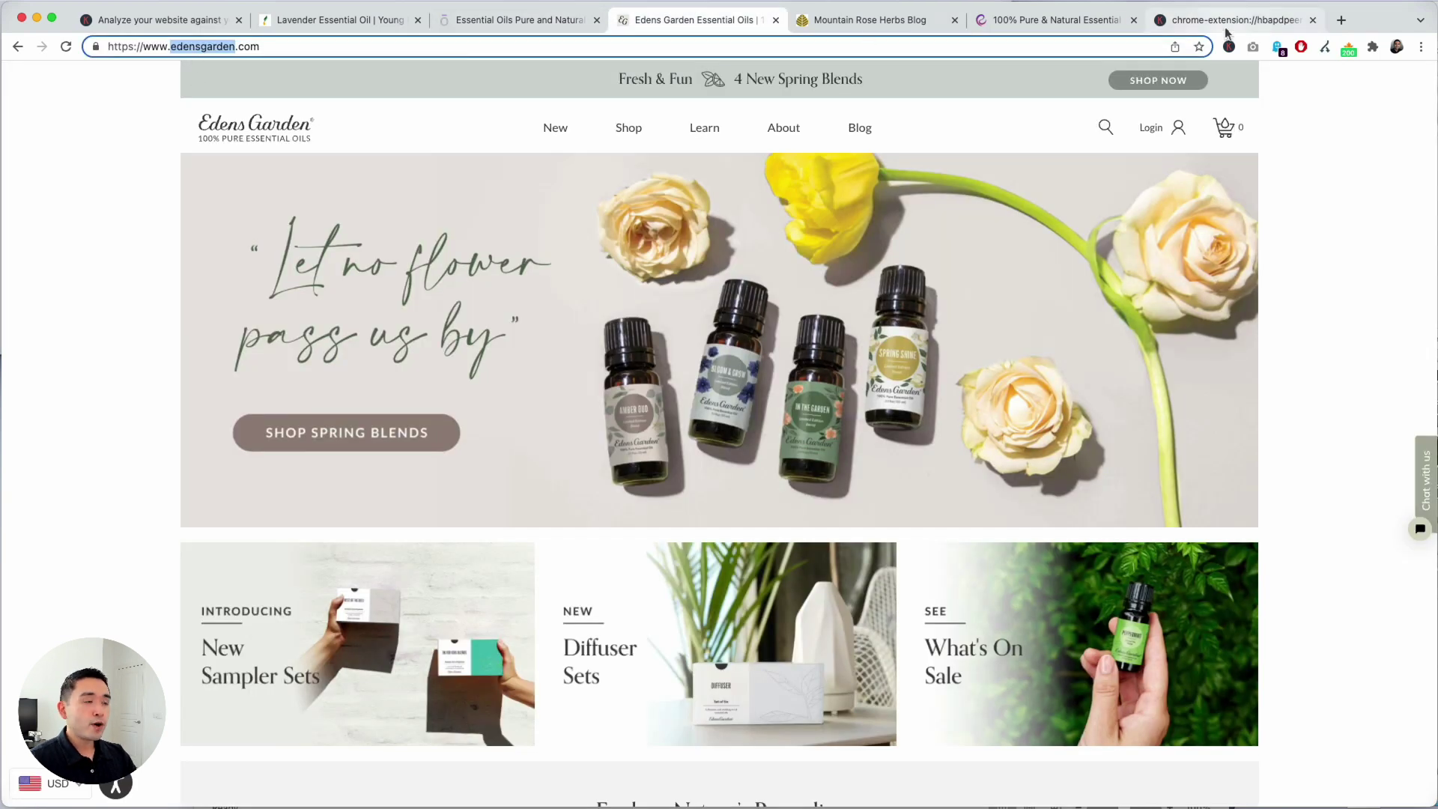
pyautogui.click(1166, 30)
pyautogui.click(388, 472)
pyautogui.write('edensgarden')
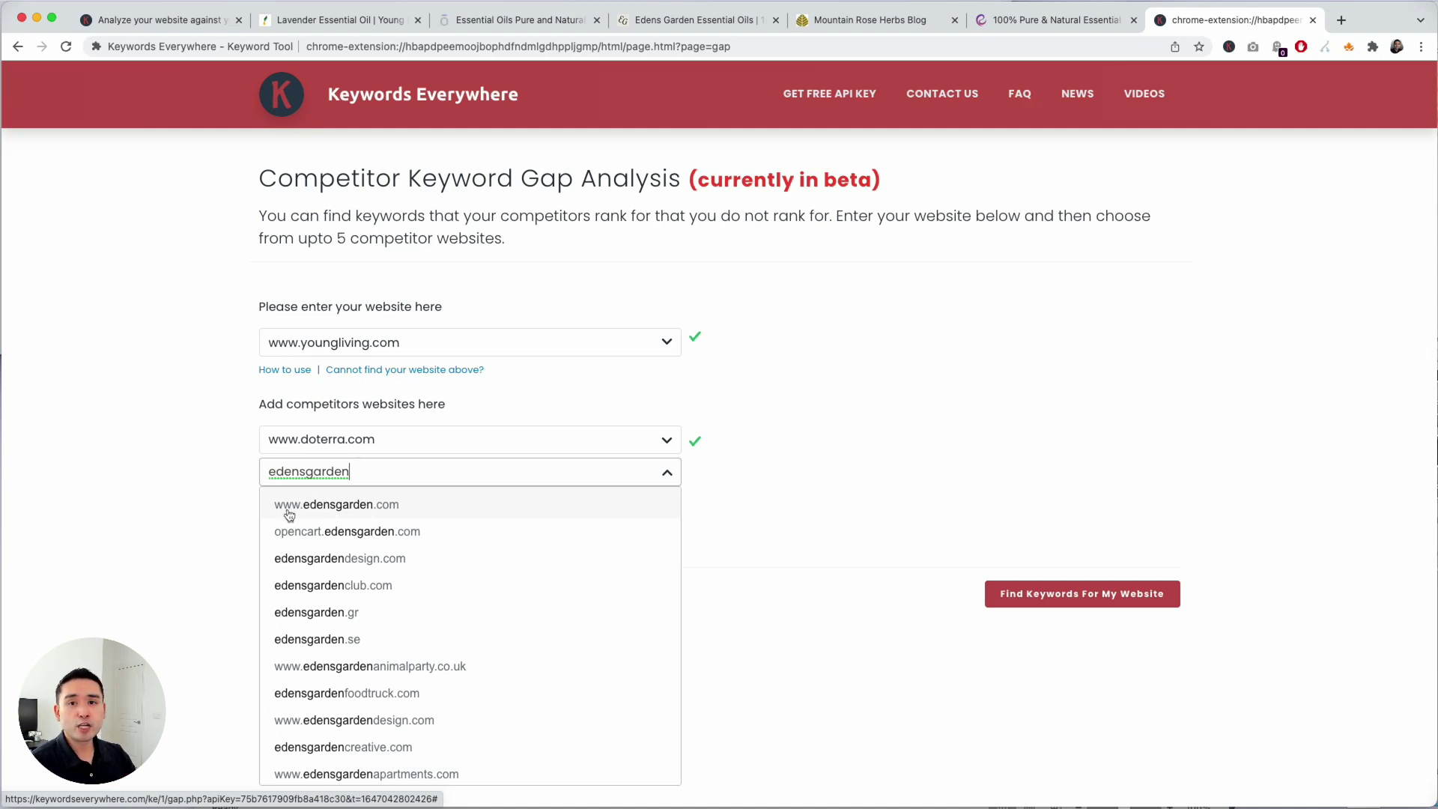
pyautogui.click(304, 513)
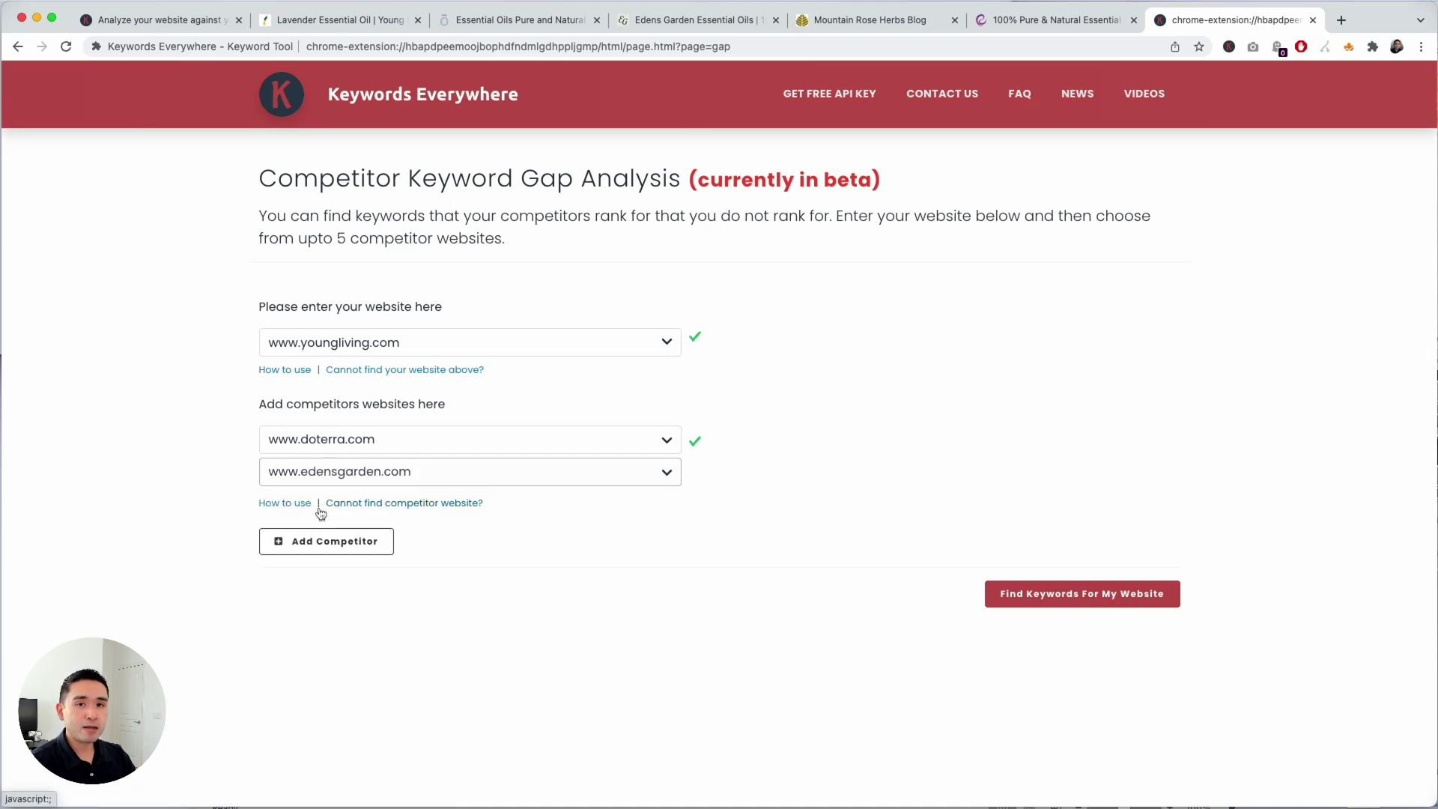
pyautogui.click(825, 22)
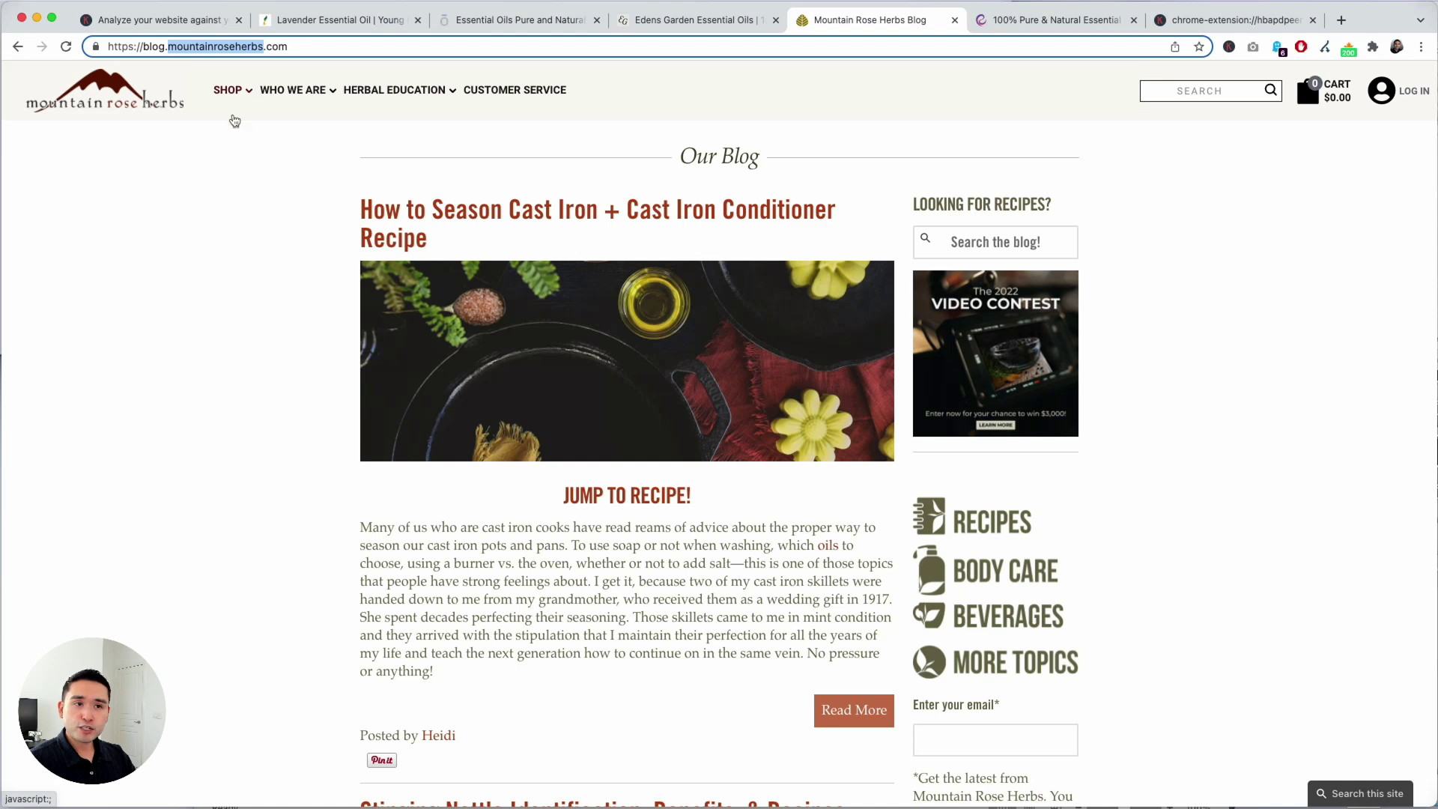
# - Copy 'mountainroseherbs' from the blog URL and add blog.mountainroseherbs.com as the third competitor
pyautogui.click(226, 141)
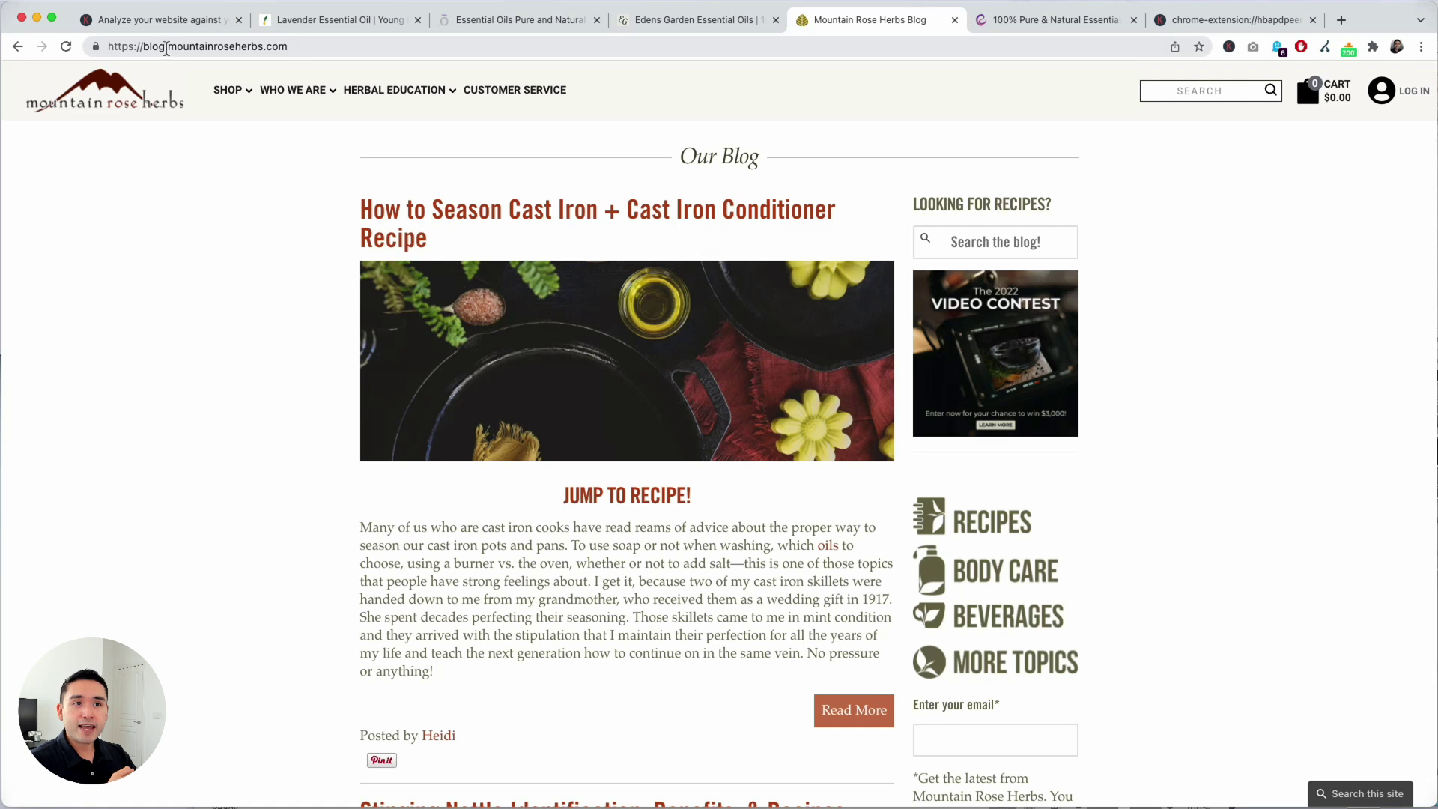
pyautogui.moveTo(166, 49); pyautogui.dragTo(143, 49)
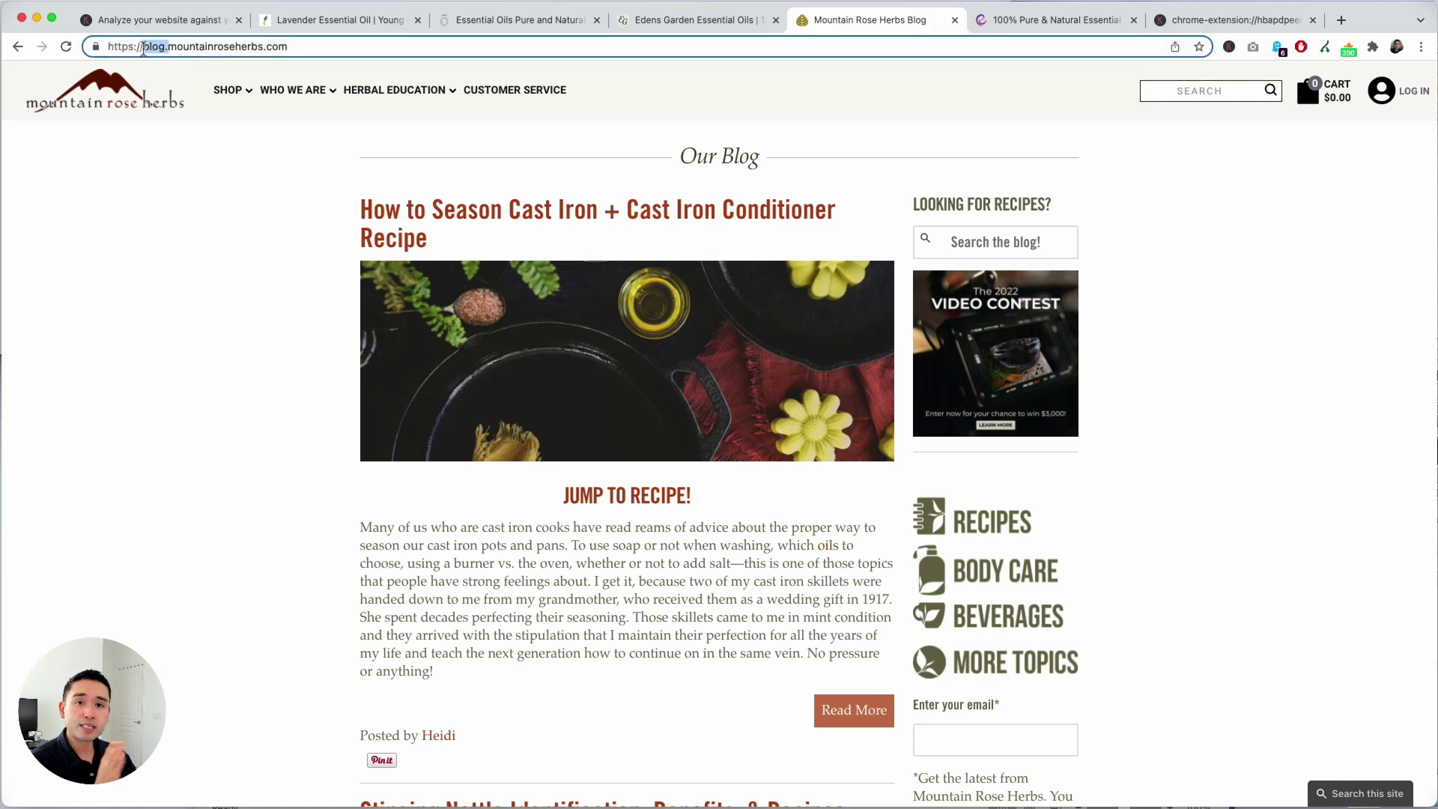
pyautogui.doubleClick(237, 47)
pyautogui.press('super+c')
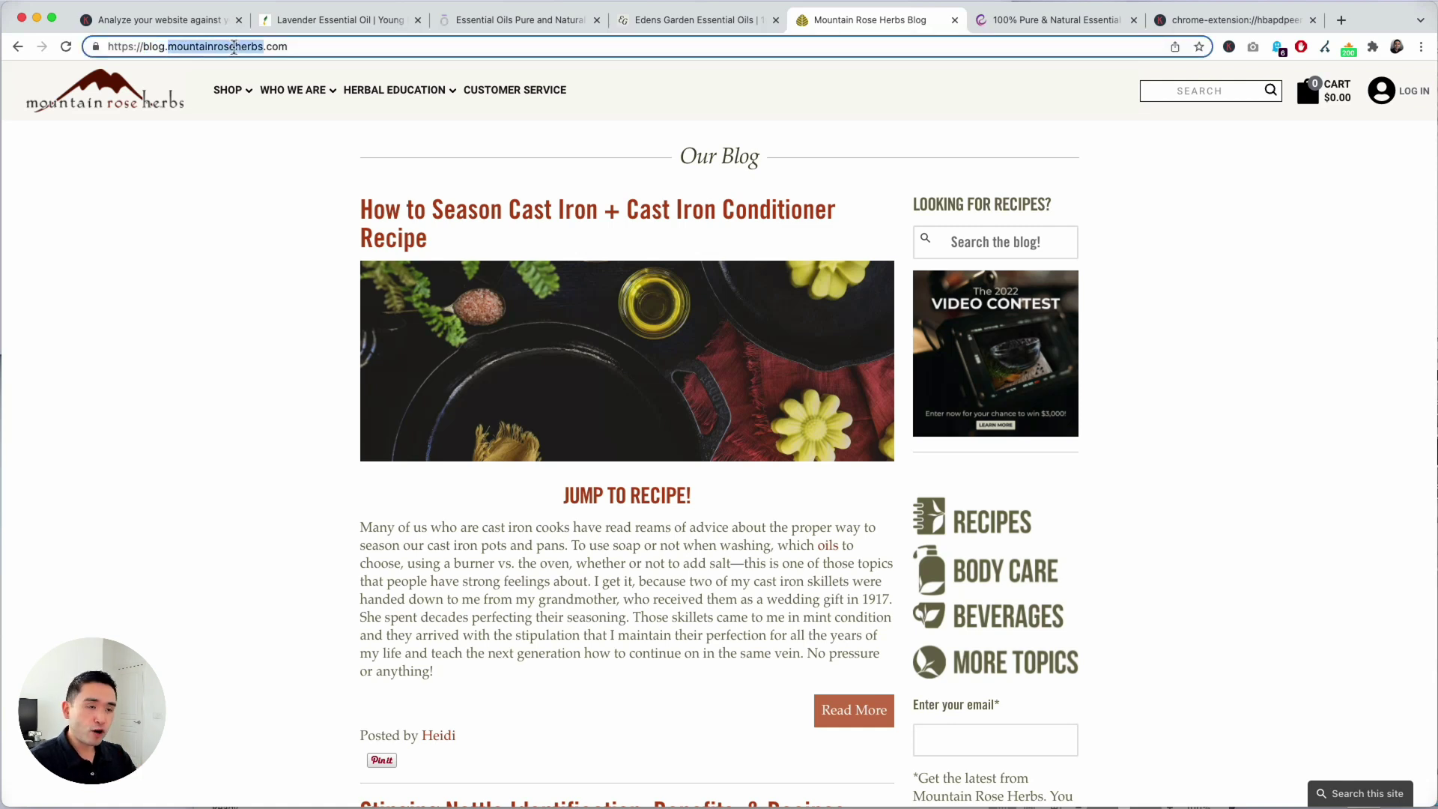
pyautogui.click(1199, 20)
pyautogui.click(330, 541)
pyautogui.click(354, 496)
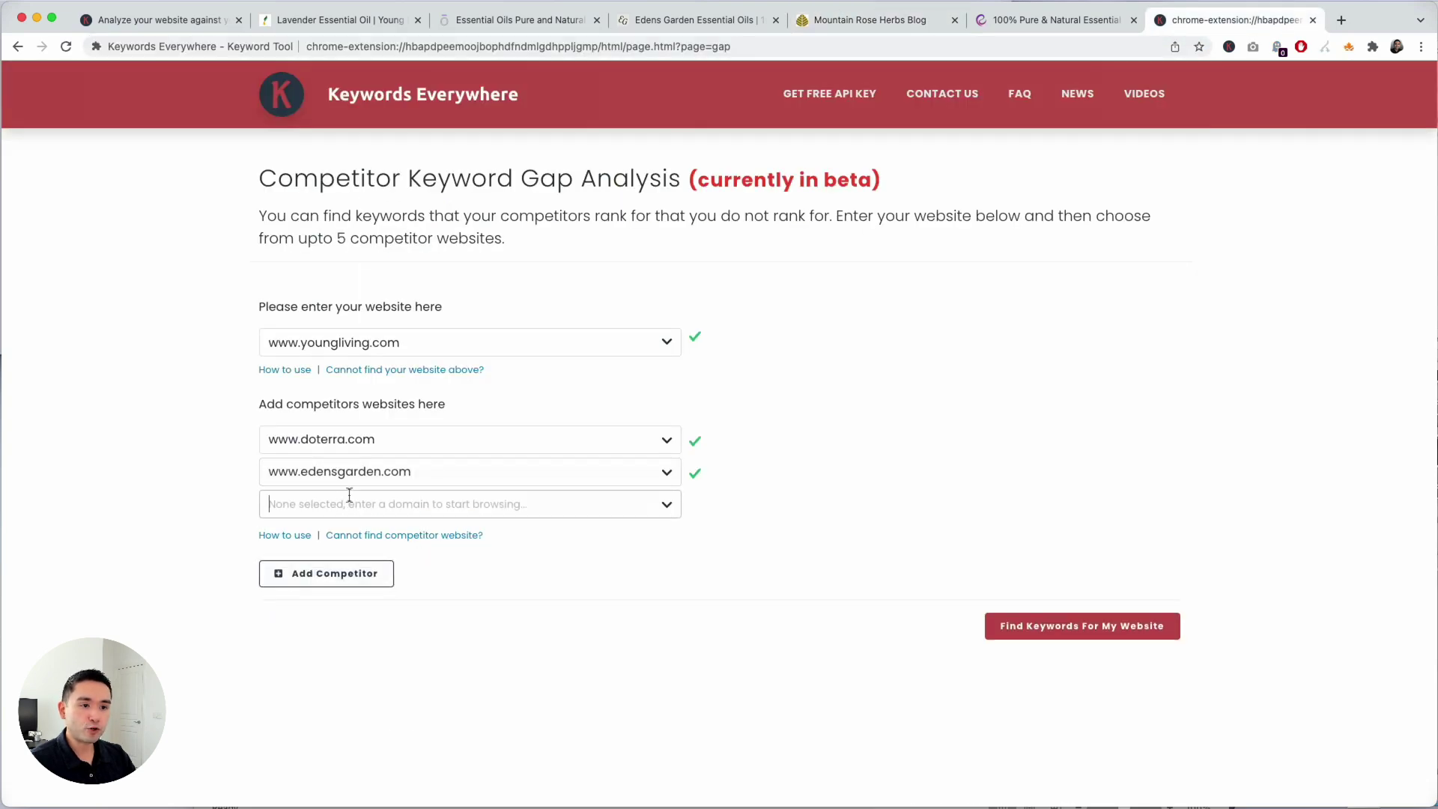
pyautogui.press('super+v')
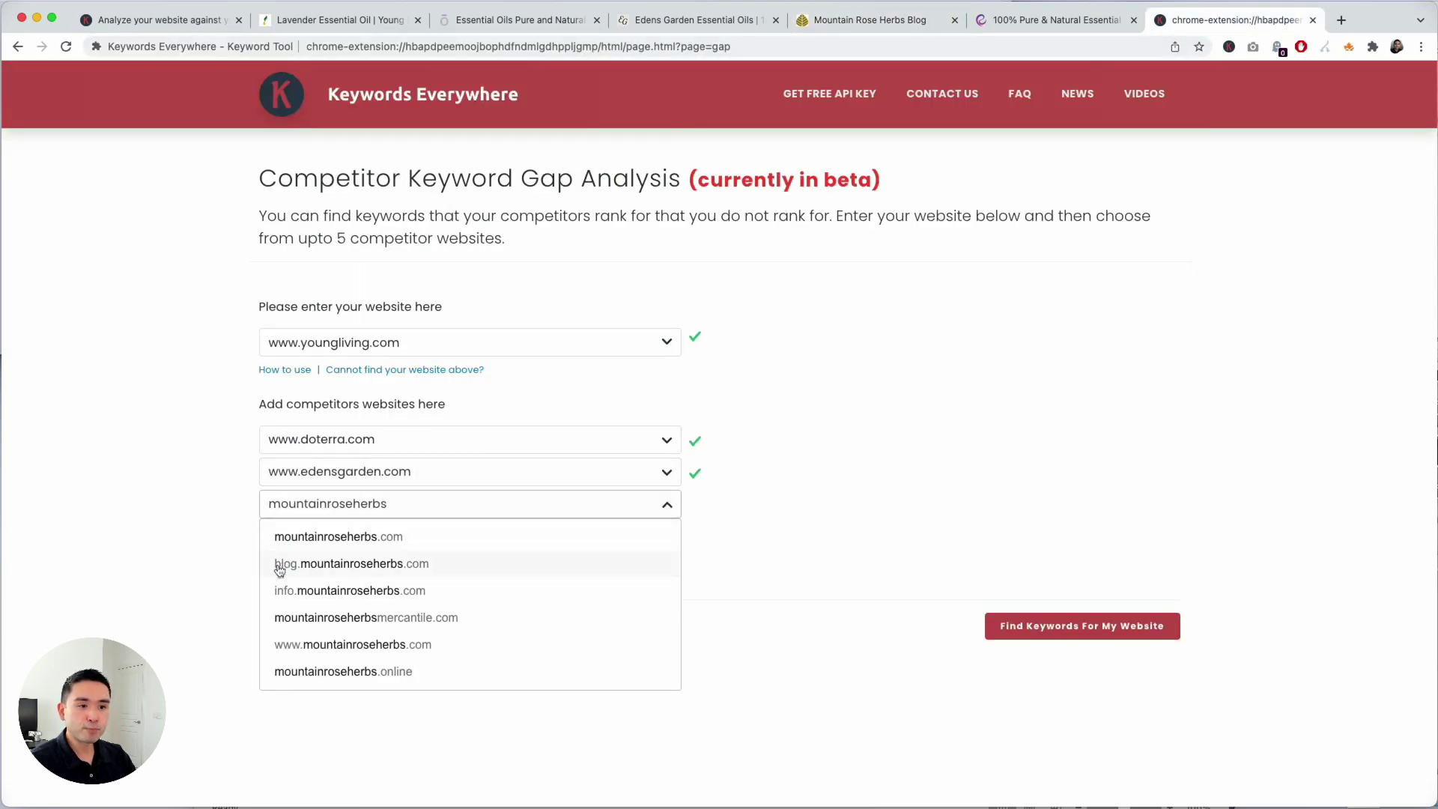
pyautogui.click(322, 568)
# - Add a fourth competitor field and paste 'rockymountainoils' copied from that site's address
pyautogui.click(323, 572)
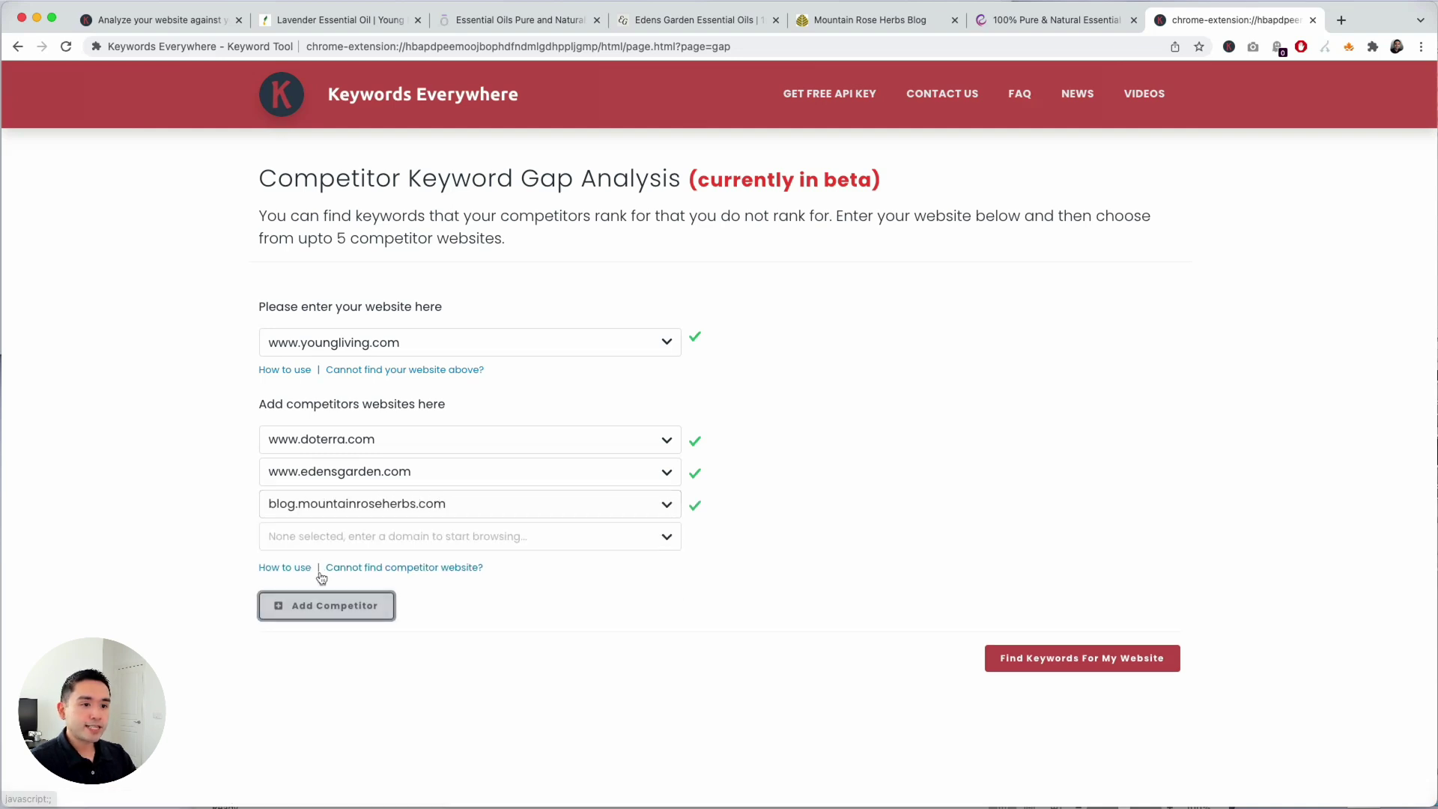
pyautogui.click(1056, 20)
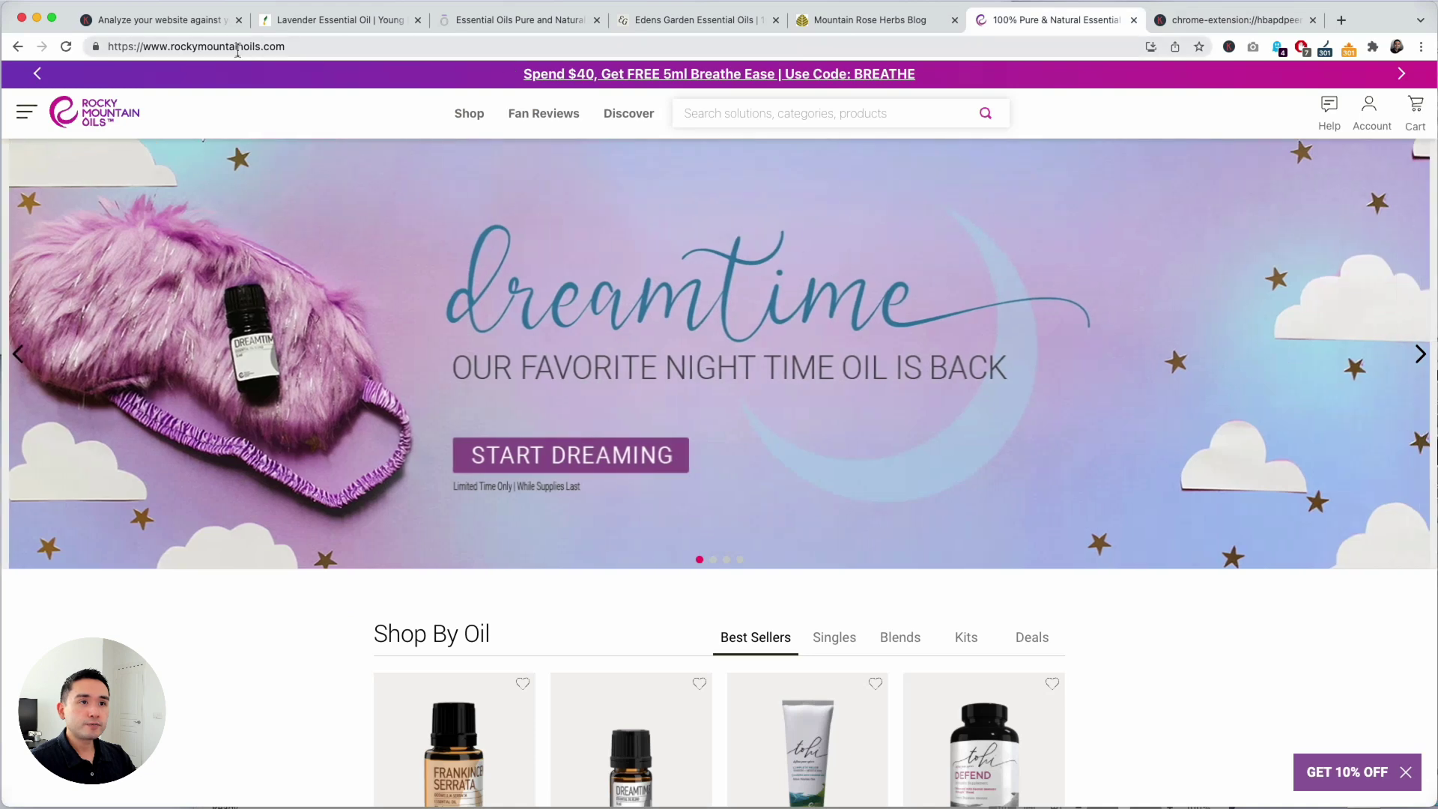
pyautogui.moveTo(171, 47); pyautogui.dragTo(260, 47)
pyautogui.press('super+c')
pyautogui.click(1169, 22)
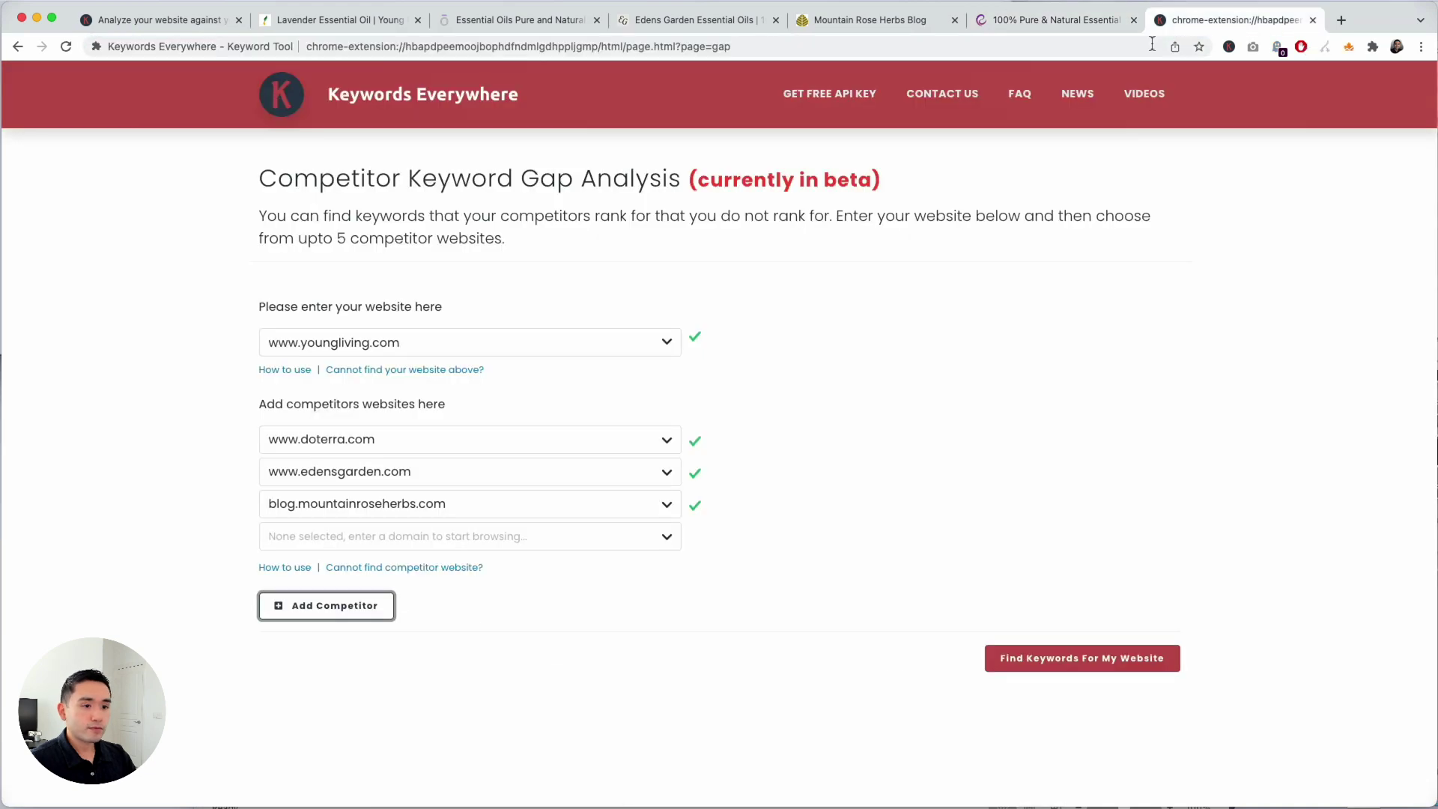
pyautogui.click(417, 531)
pyautogui.press('super+v')
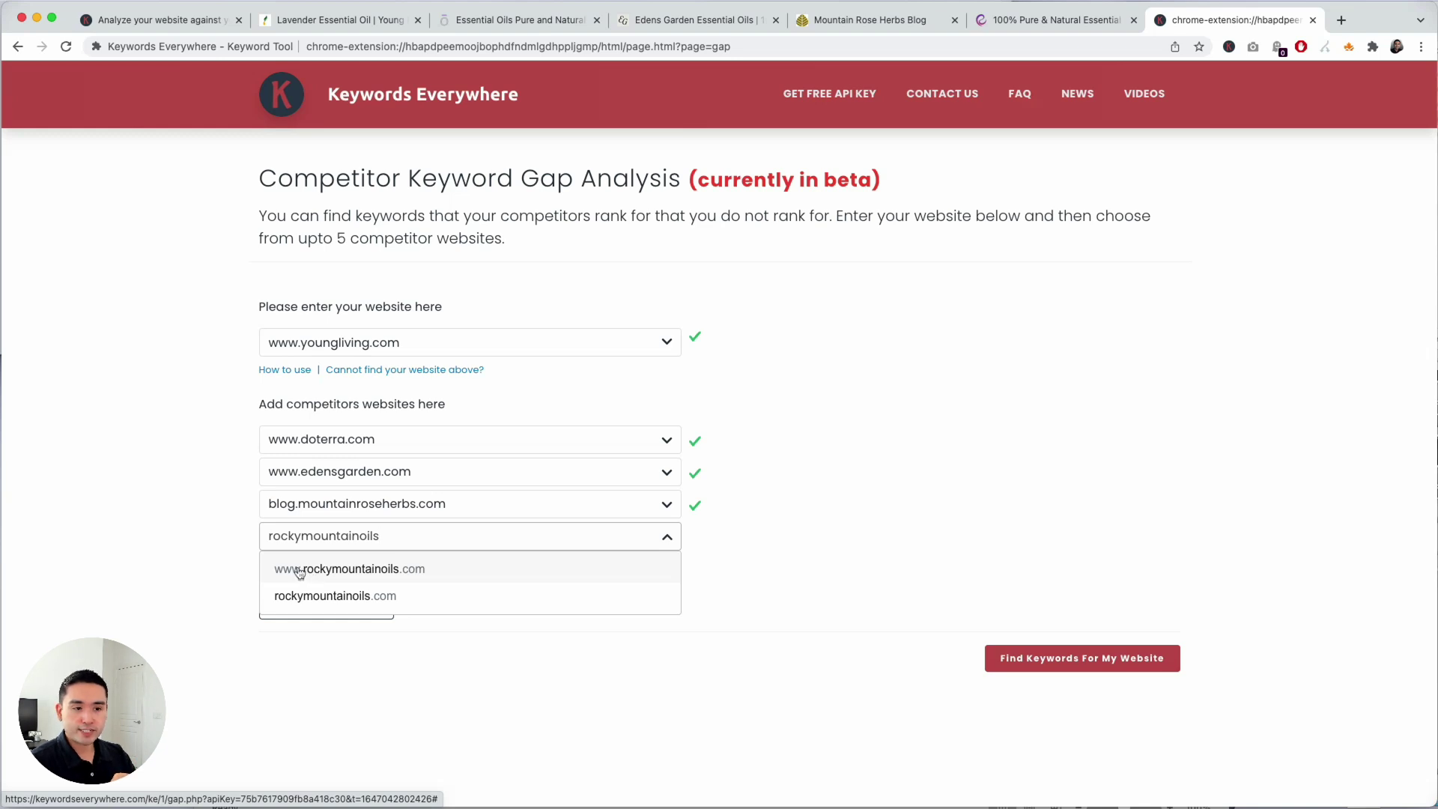
pyautogui.click(299, 570)
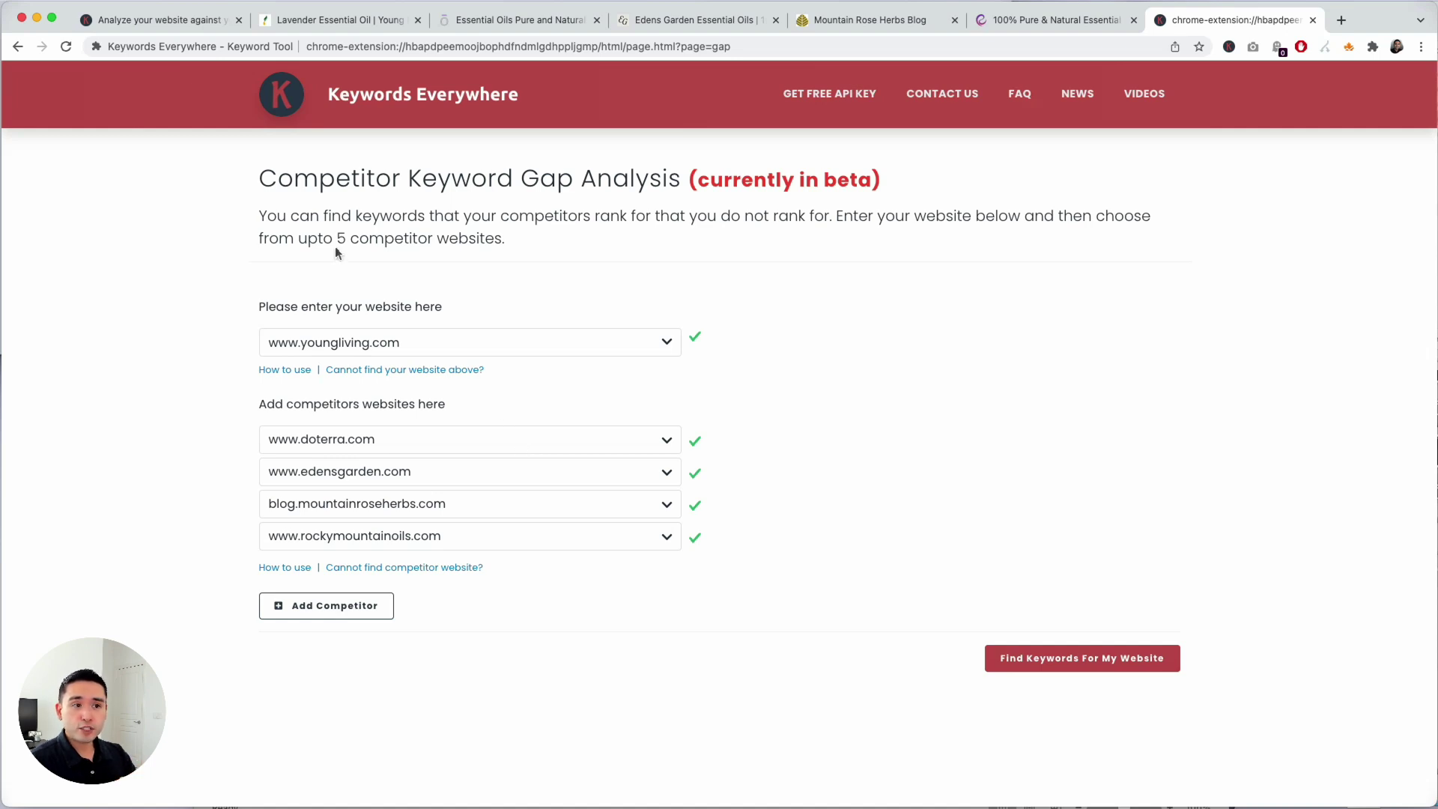
pyautogui.moveTo(336, 238); pyautogui.dragTo(508, 237)
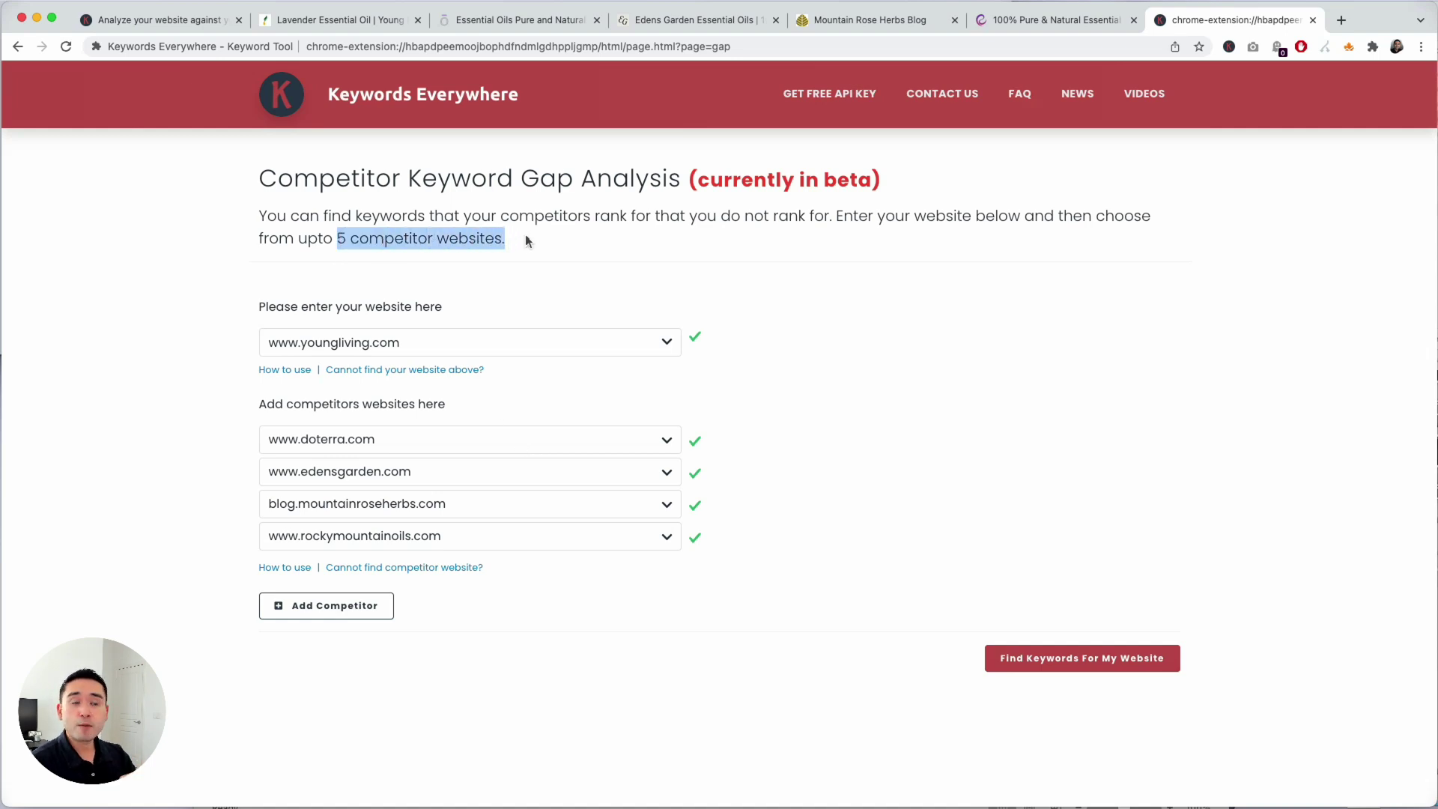
pyautogui.click(645, 241)
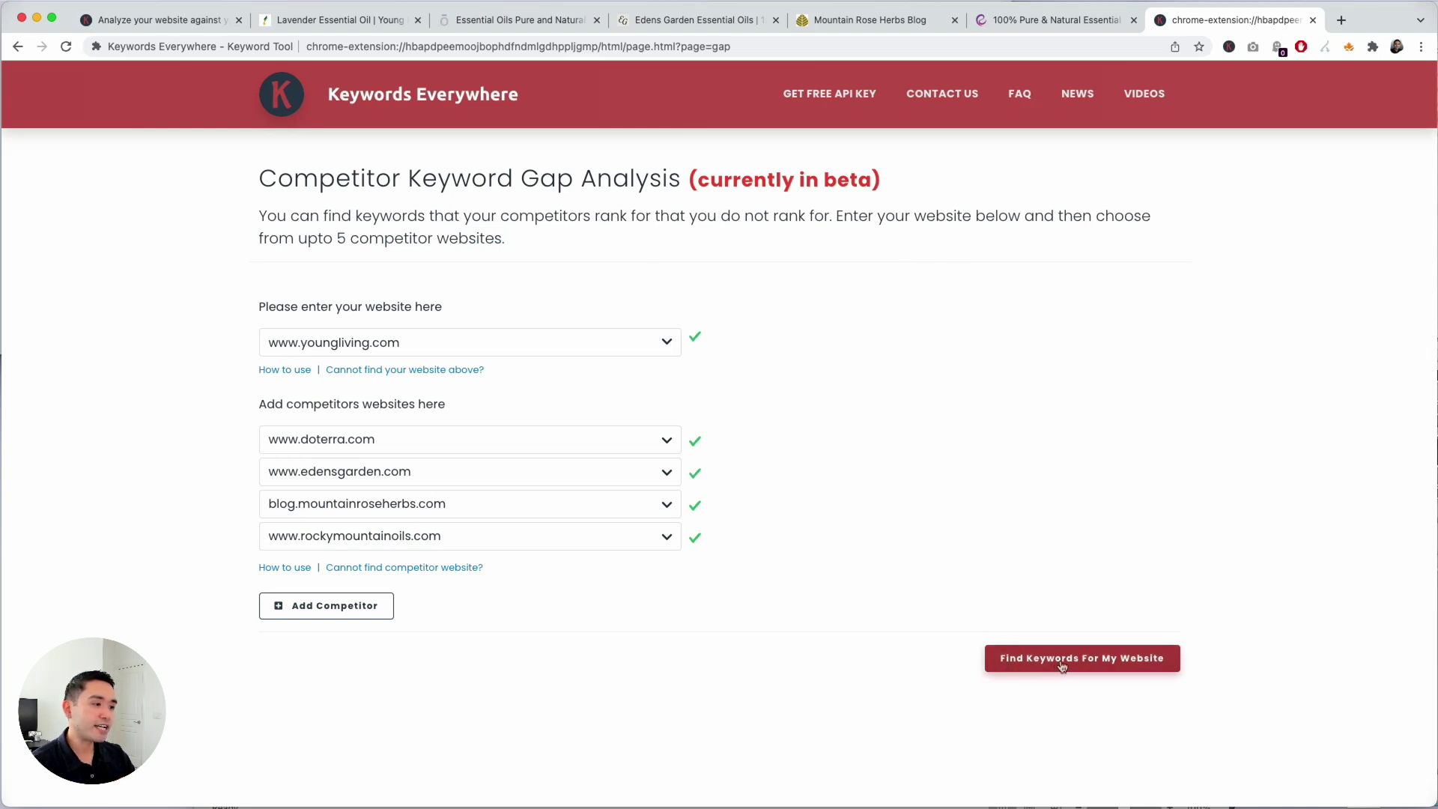
pyautogui.click(1093, 661)
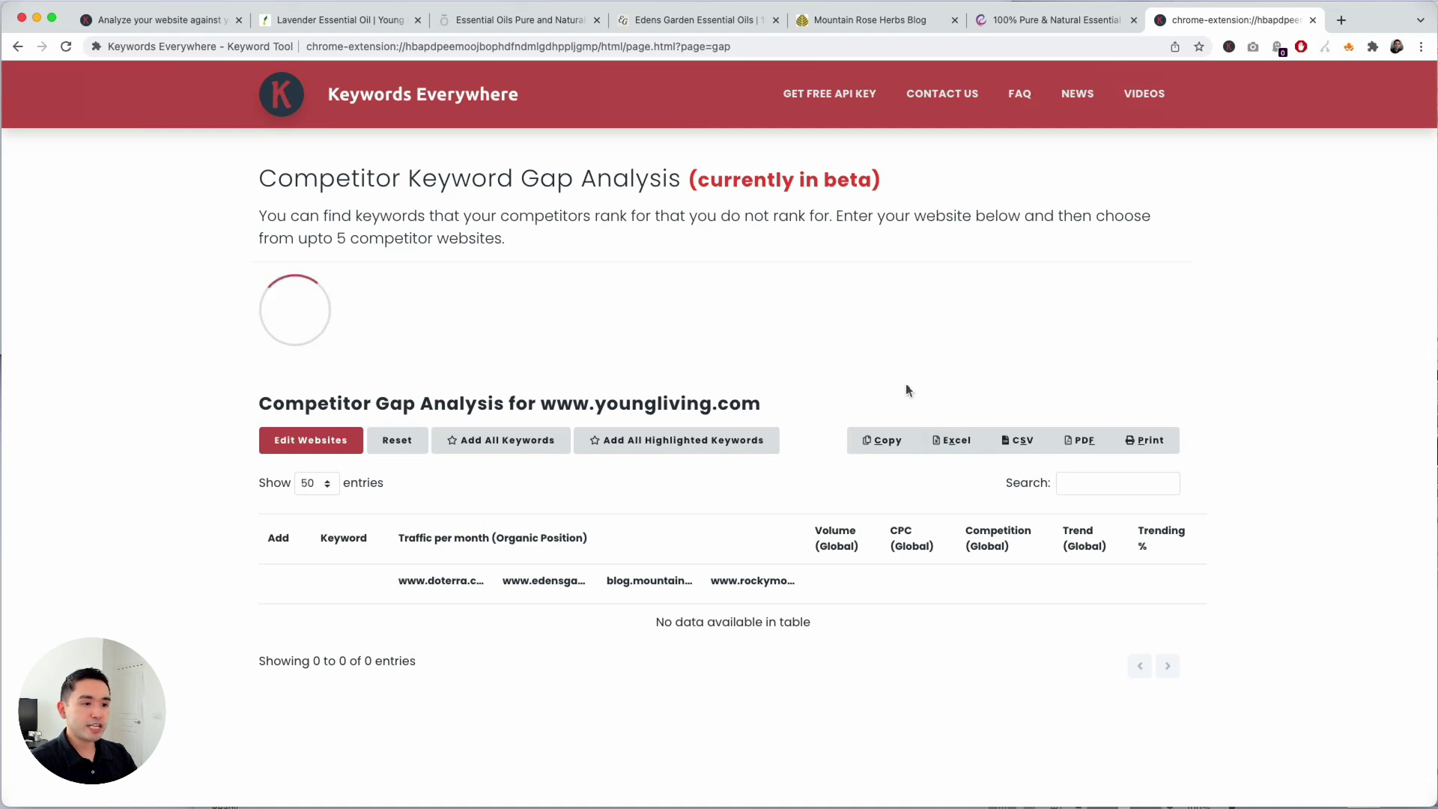
# - Scroll through the results table of competitor keywords such as 'essential oil mixtures'
pyautogui.scroll(-3, 876, 380)
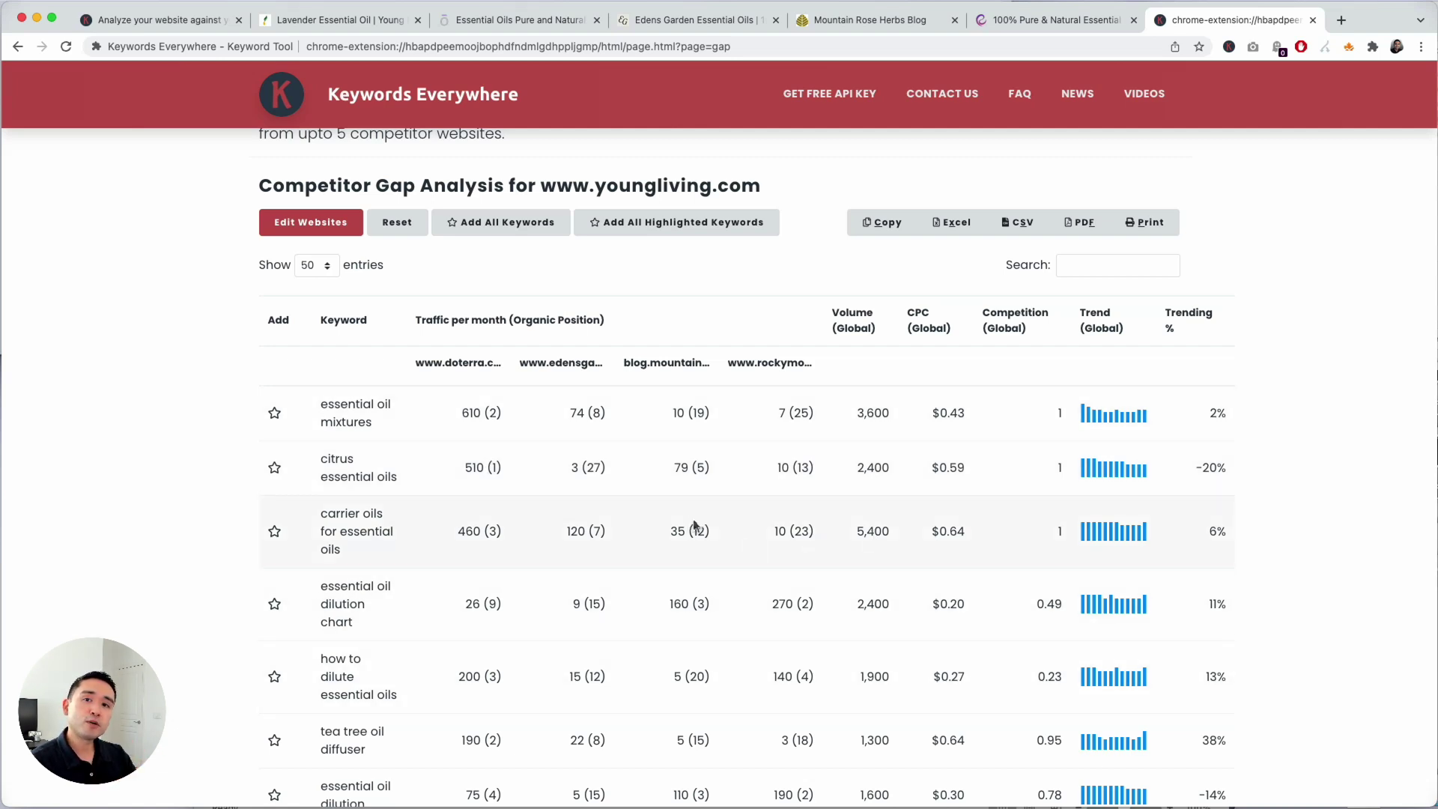
pyautogui.scroll(1, 690, 523)
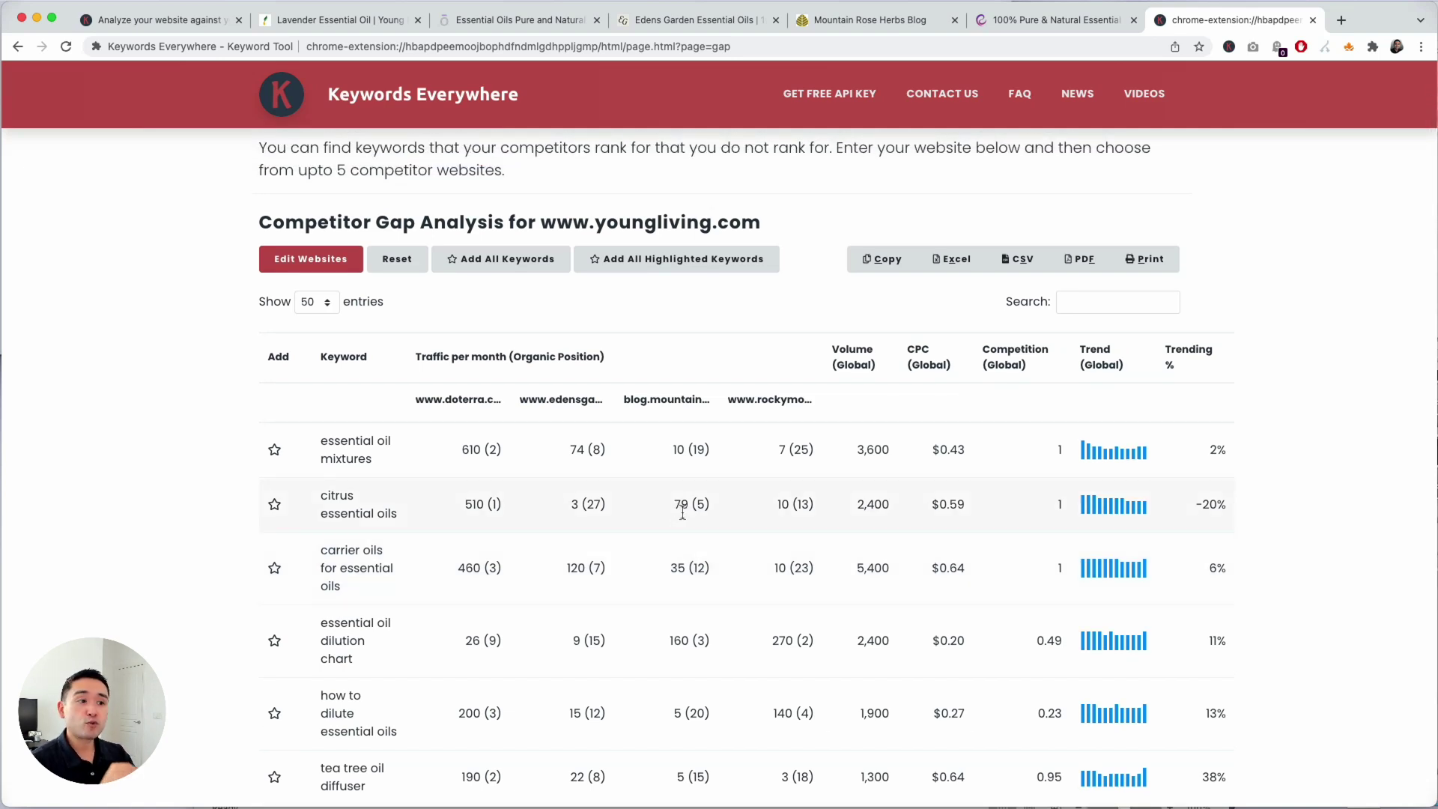
pyautogui.scroll(-1, 685, 517)
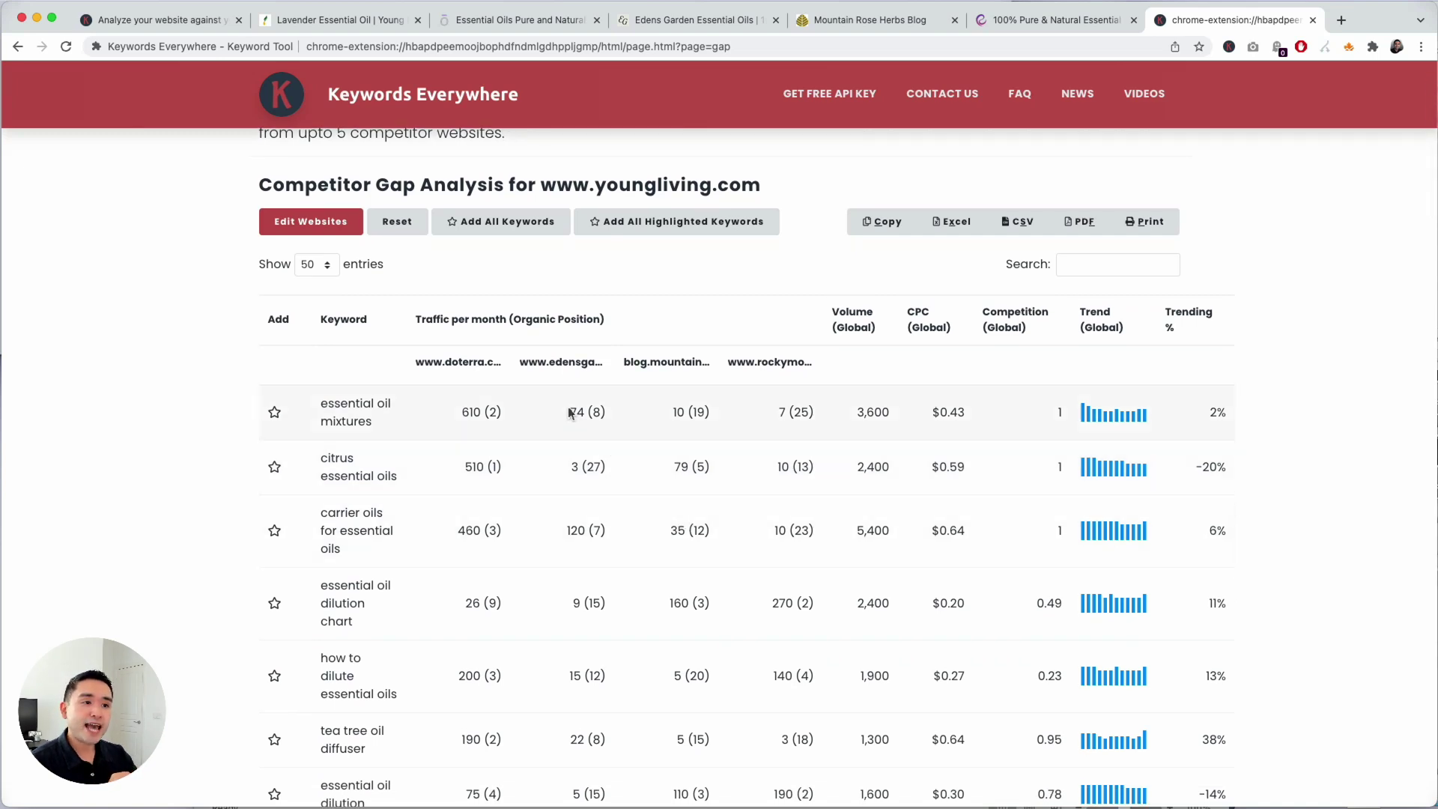
pyautogui.scroll(-2, 479, 427)
pyautogui.scroll(-2, 479, 427)
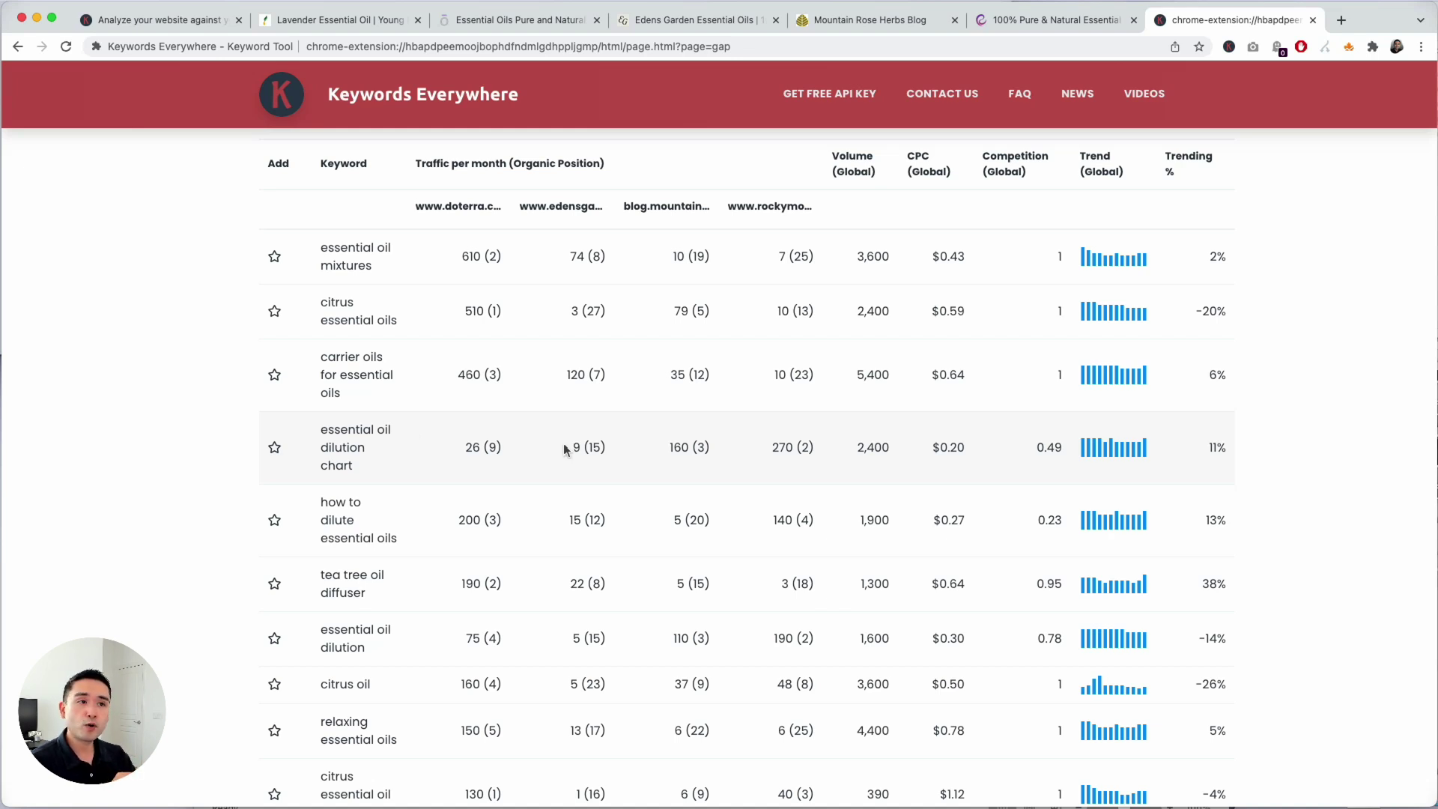
pyautogui.scroll(3, 569, 453)
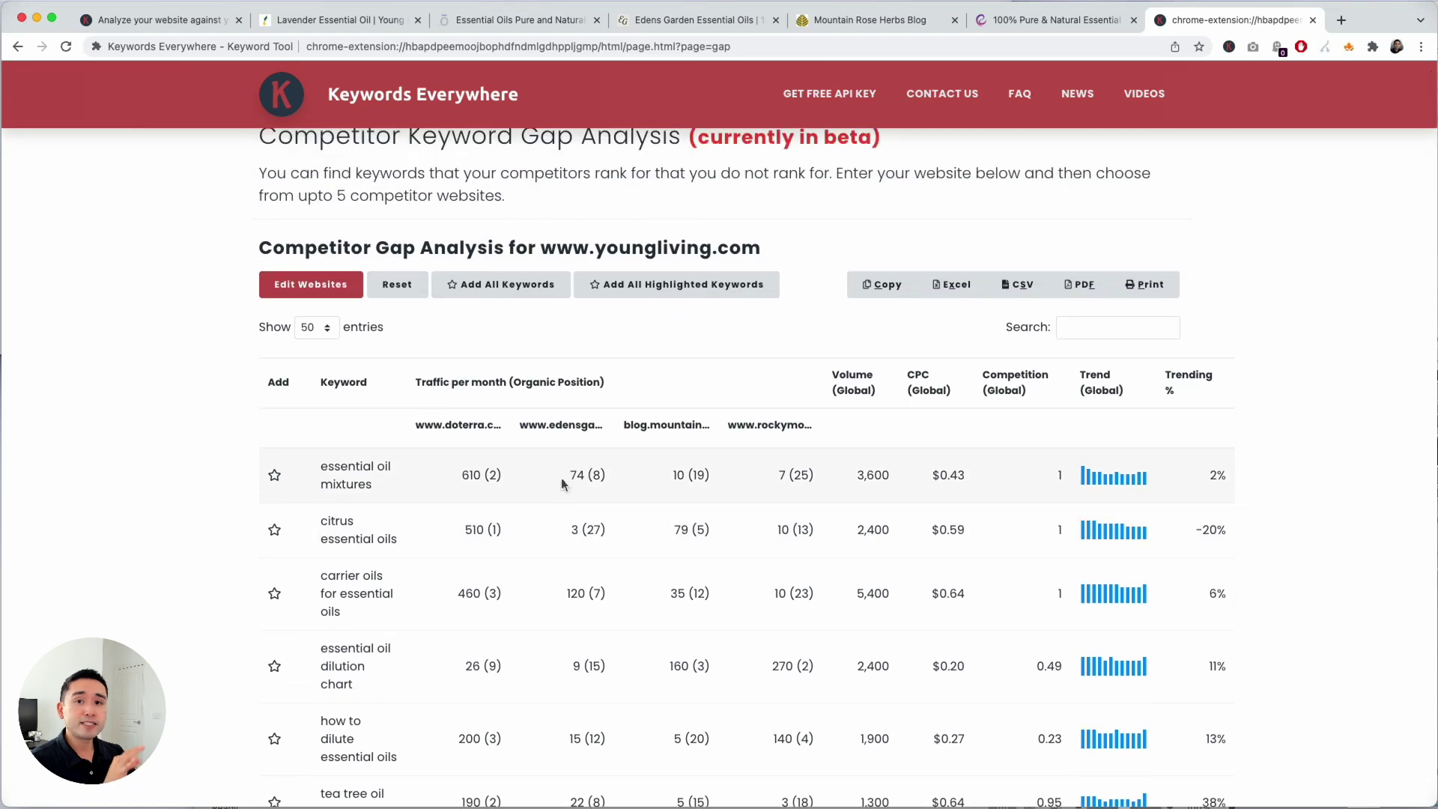
pyautogui.scroll(-2, 562, 480)
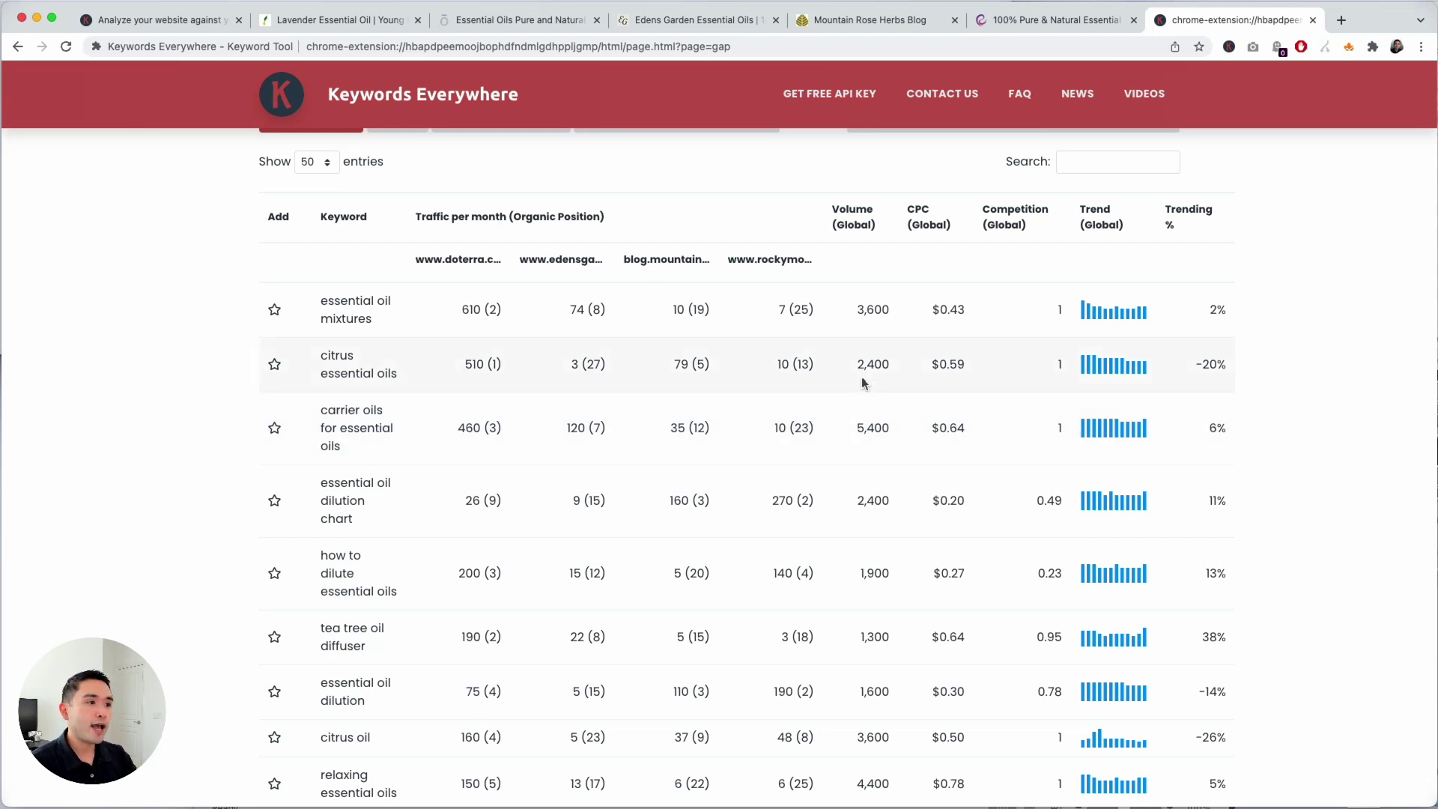
pyautogui.scroll(1, 872, 393)
pyautogui.scroll(-1, 465, 484)
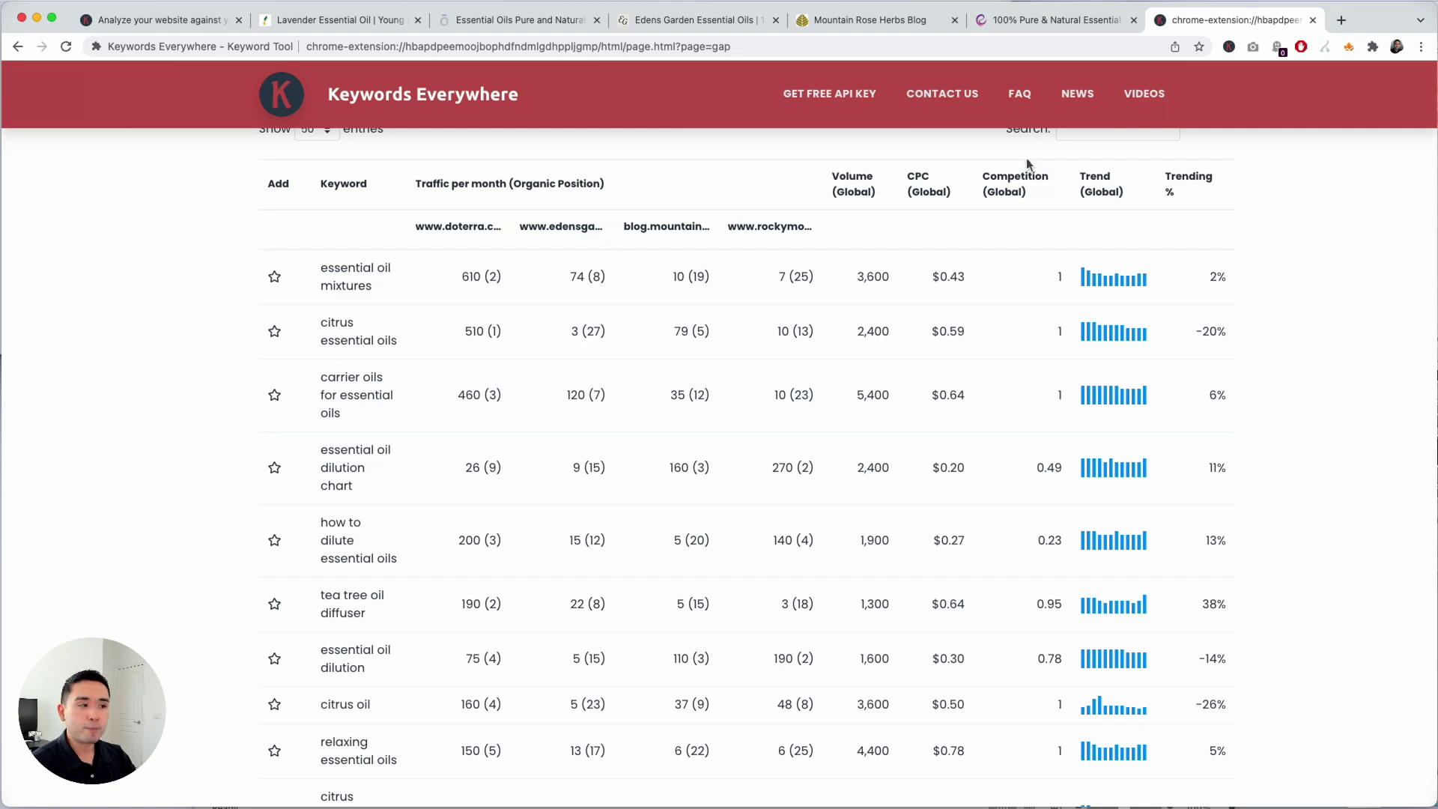
pyautogui.scroll(-5, 1043, 199)
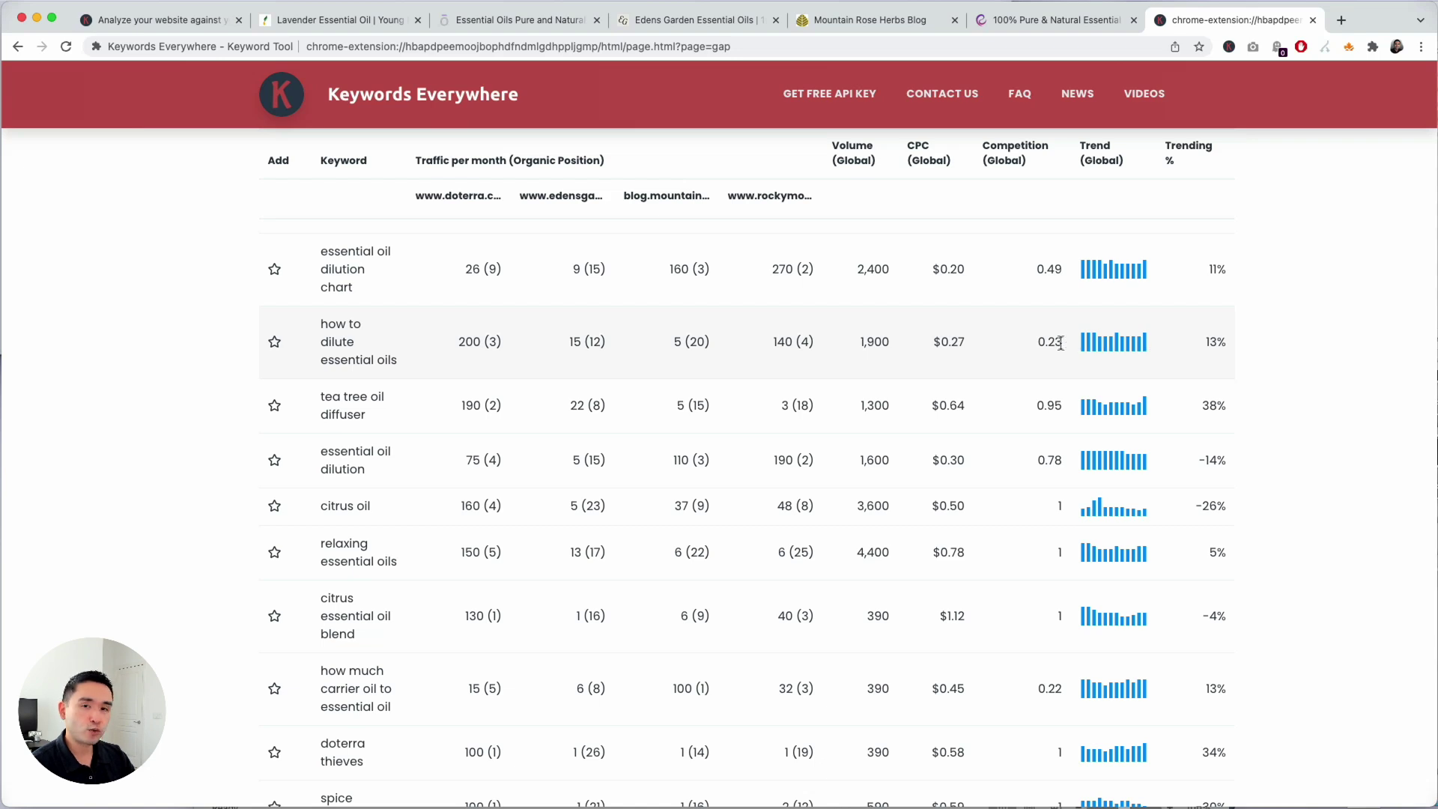
pyautogui.moveTo(1062, 343); pyautogui.dragTo(921, 346)
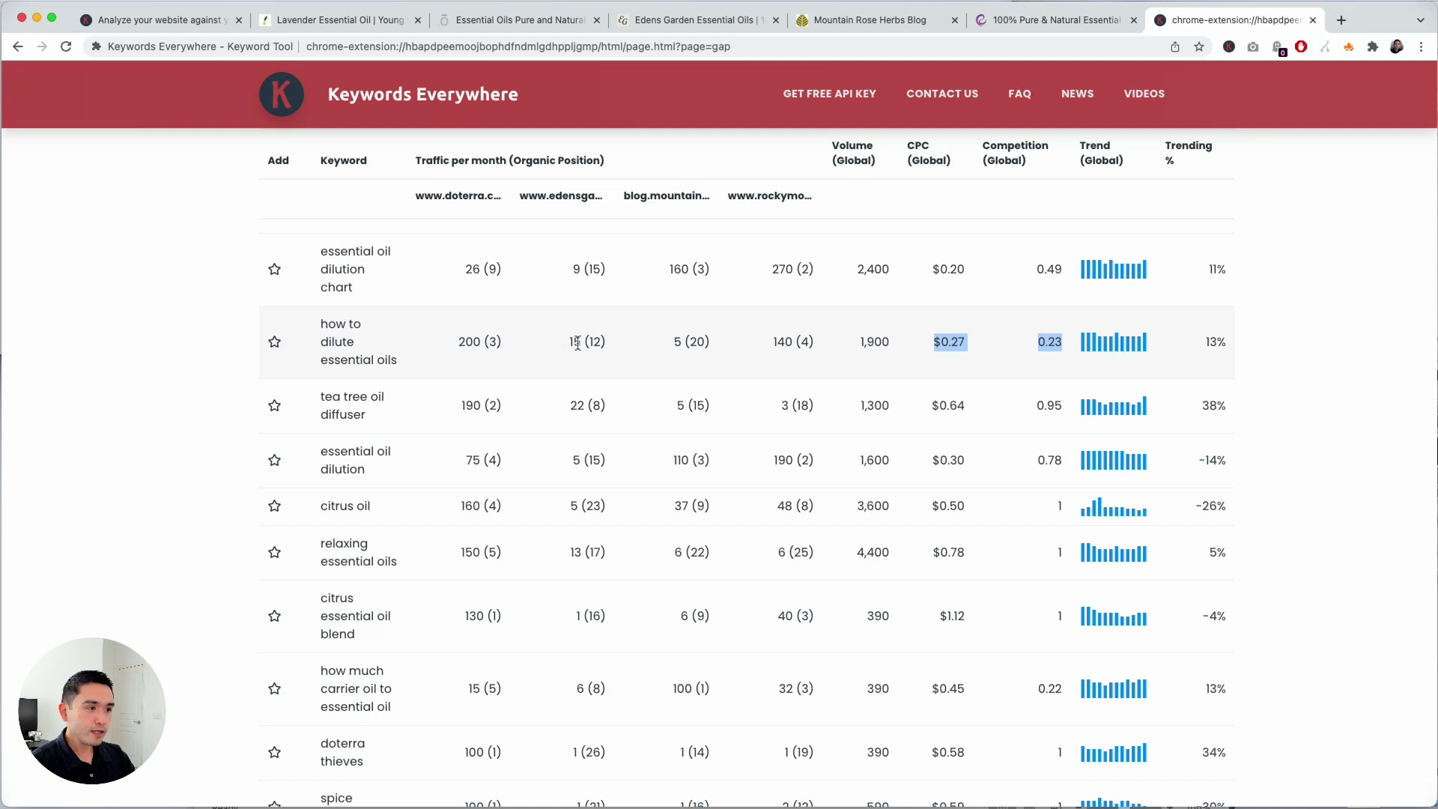
pyautogui.moveTo(569, 343); pyautogui.dragTo(791, 339)
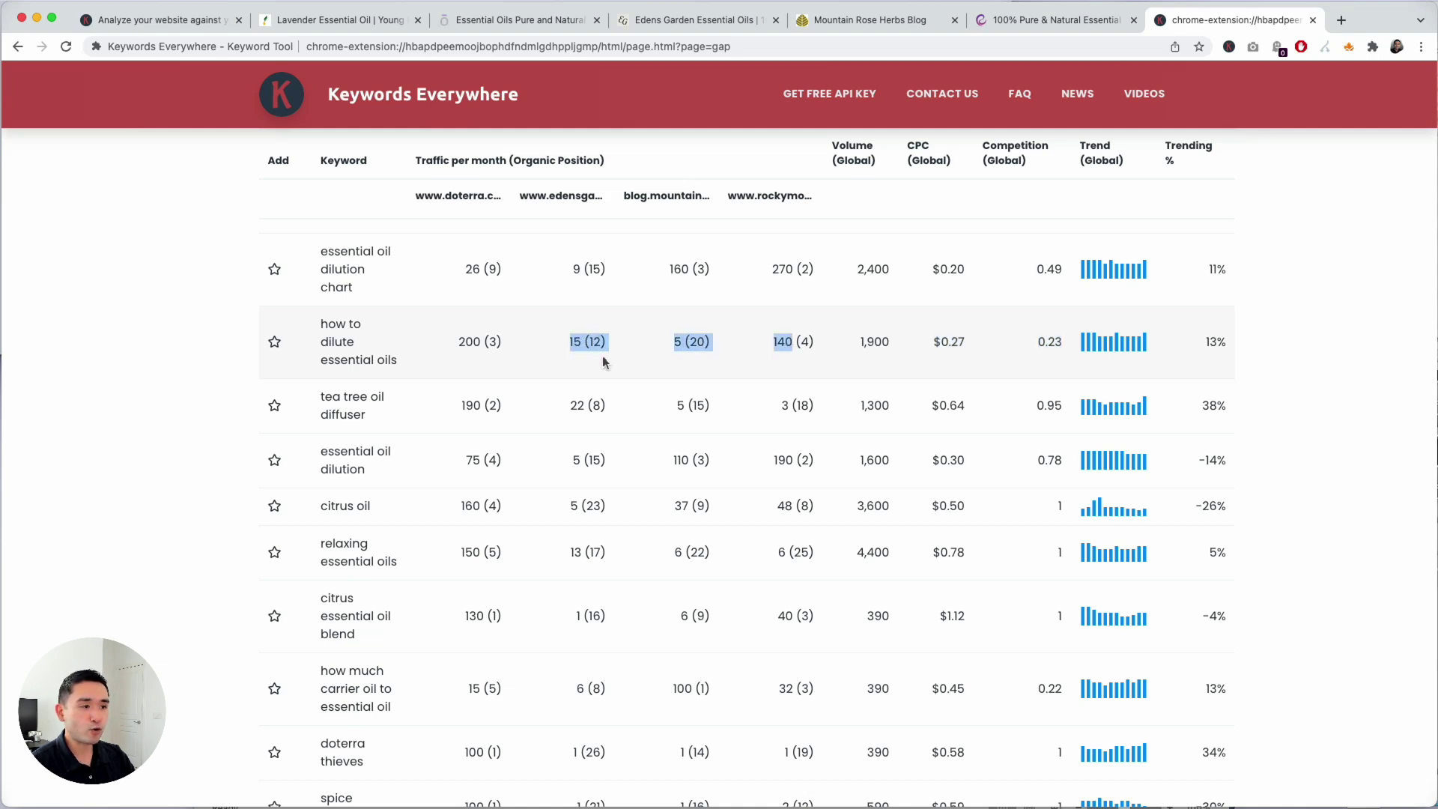
pyautogui.moveTo(865, 342); pyautogui.dragTo(887, 344)
pyautogui.moveTo(320, 327); pyautogui.dragTo(432, 363)
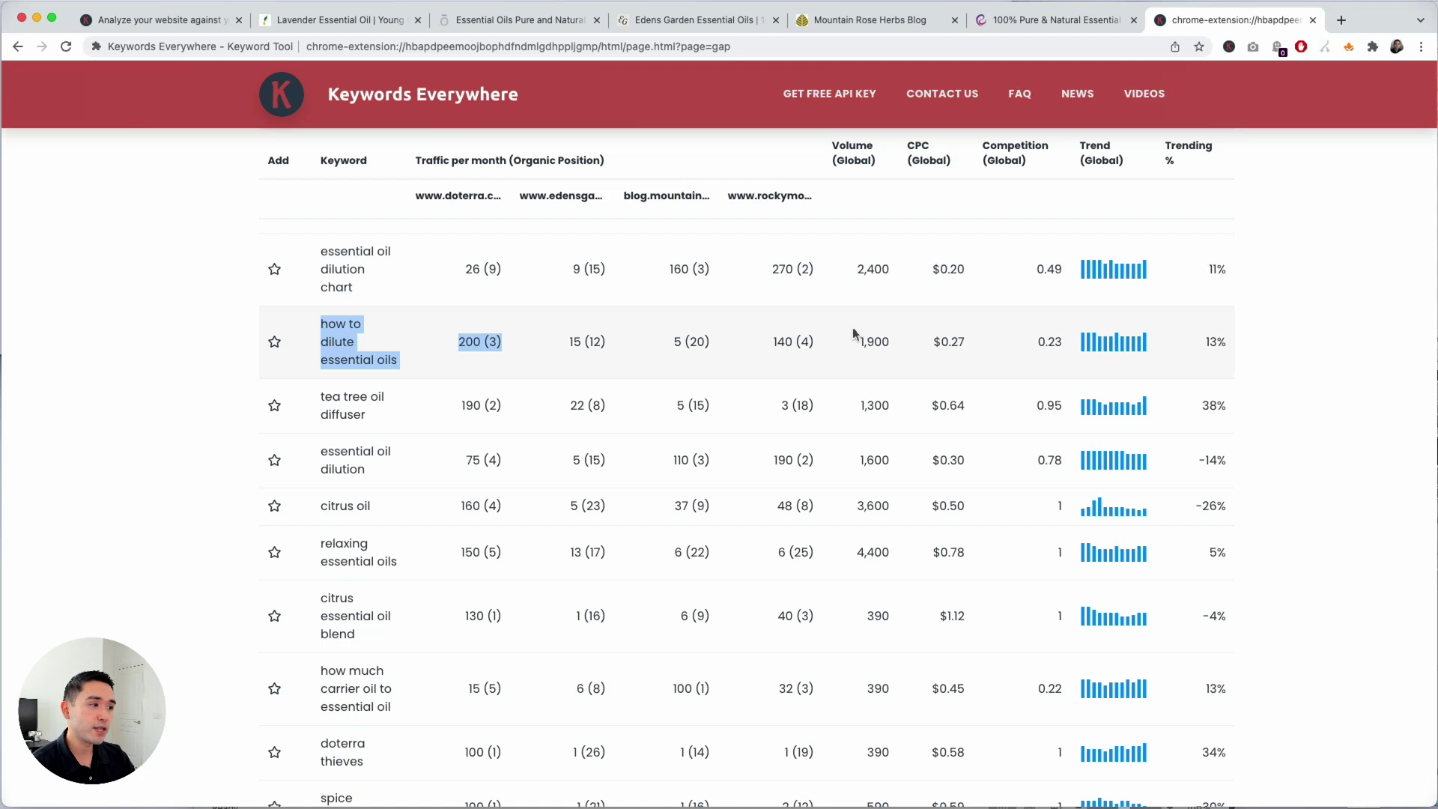
pyautogui.scroll(-2, 854, 334)
pyautogui.scroll(-3, 852, 424)
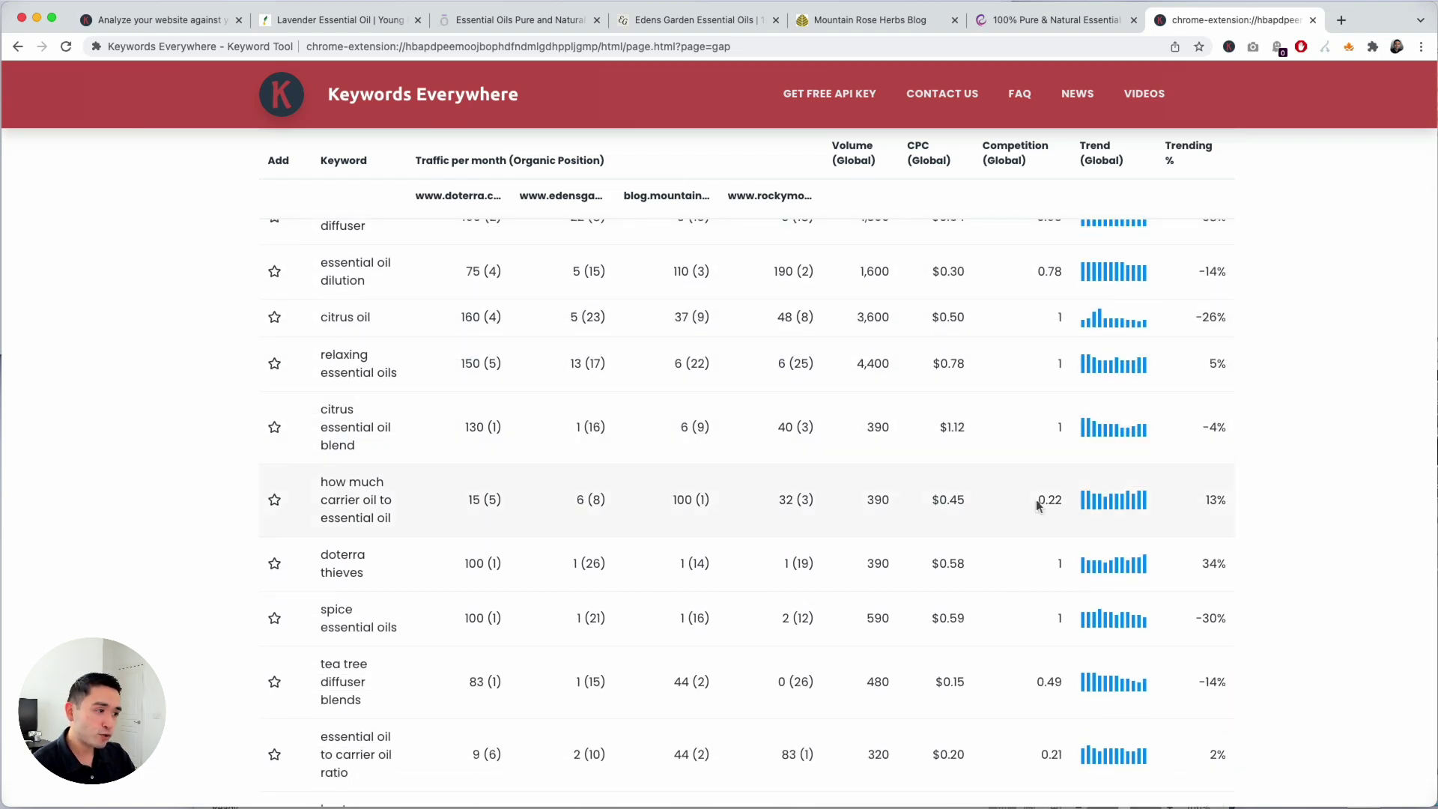
pyautogui.moveTo(1038, 506); pyautogui.dragTo(1068, 498)
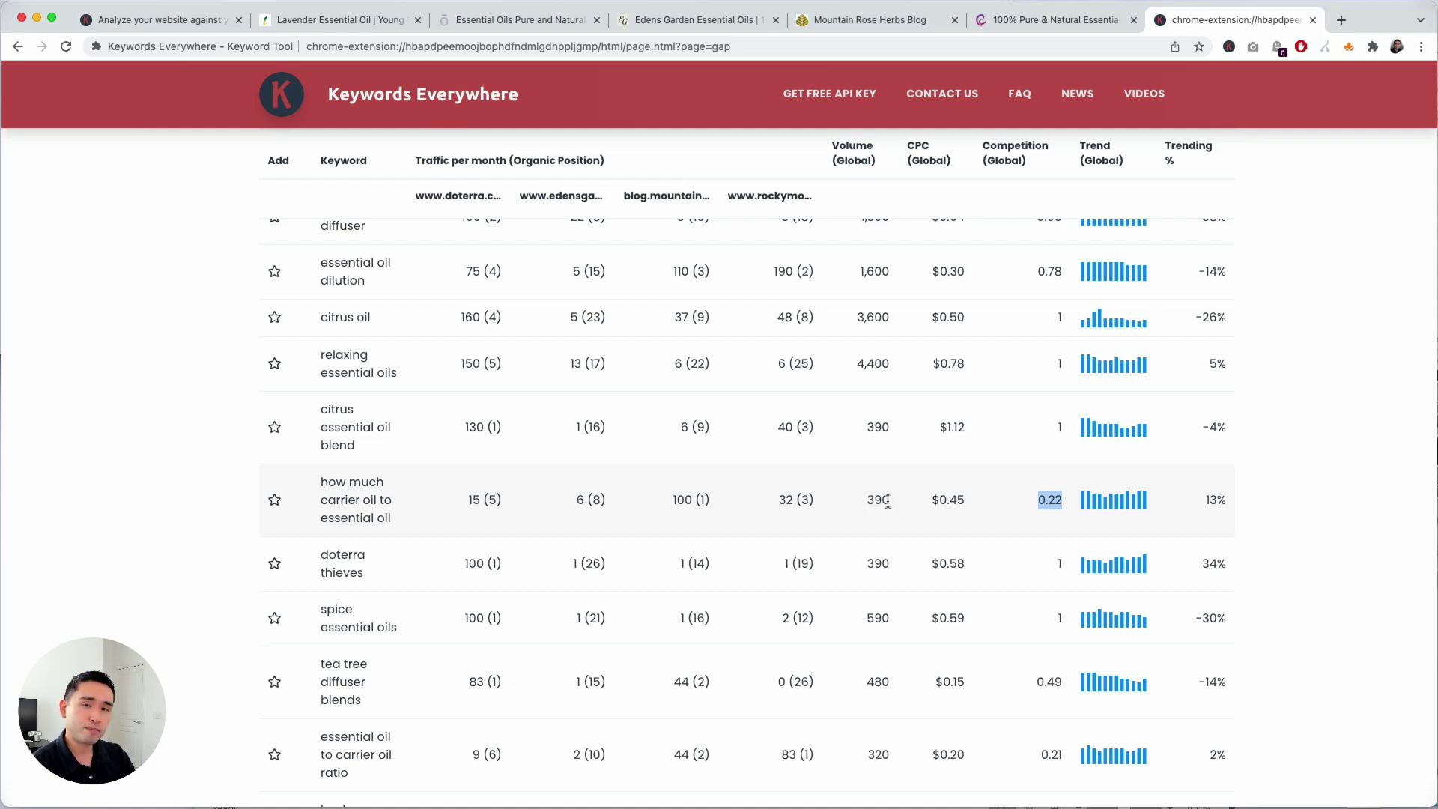
pyautogui.moveTo(479, 499); pyautogui.dragTo(819, 497)
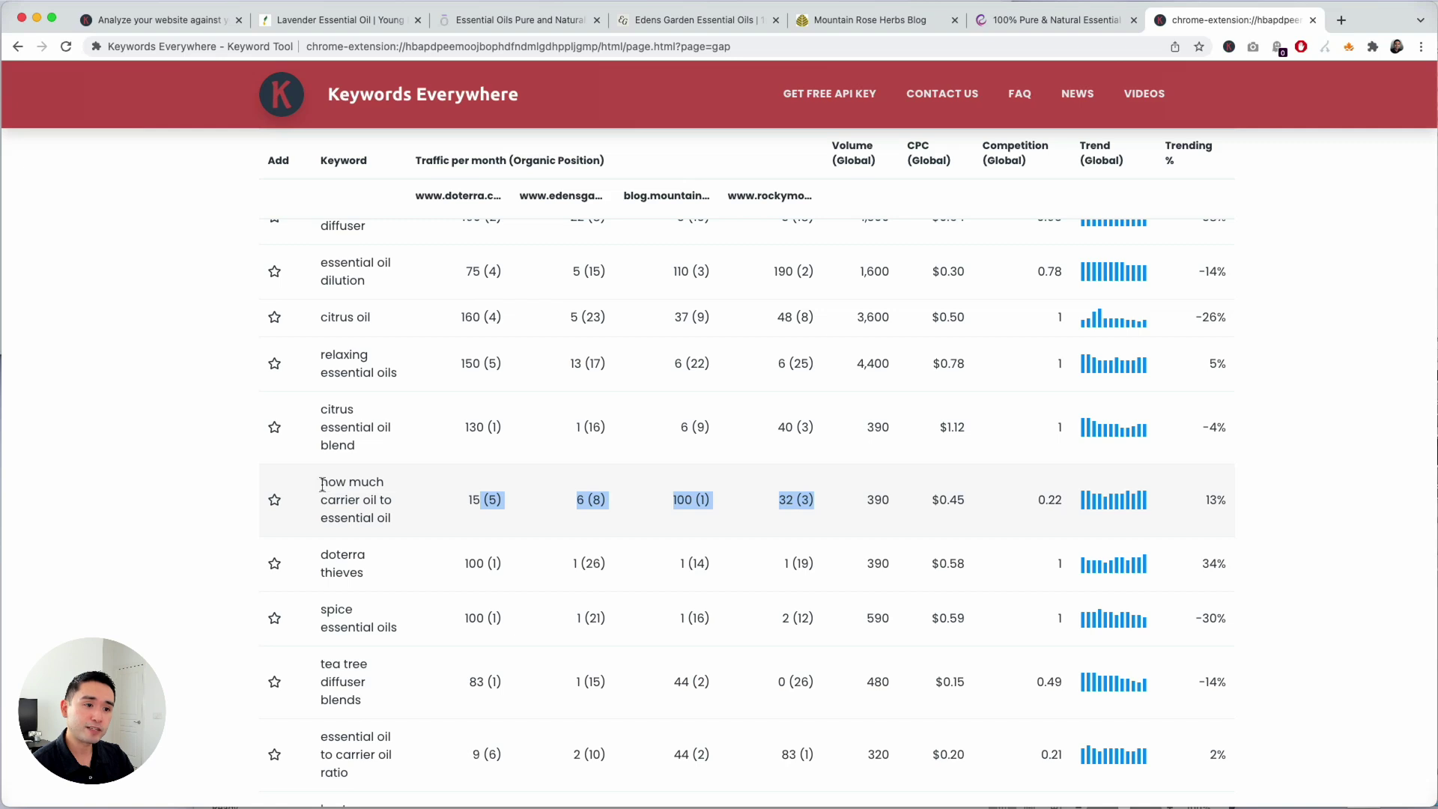
pyautogui.moveTo(322, 483); pyautogui.dragTo(390, 507)
pyautogui.scroll(-4, 880, 493)
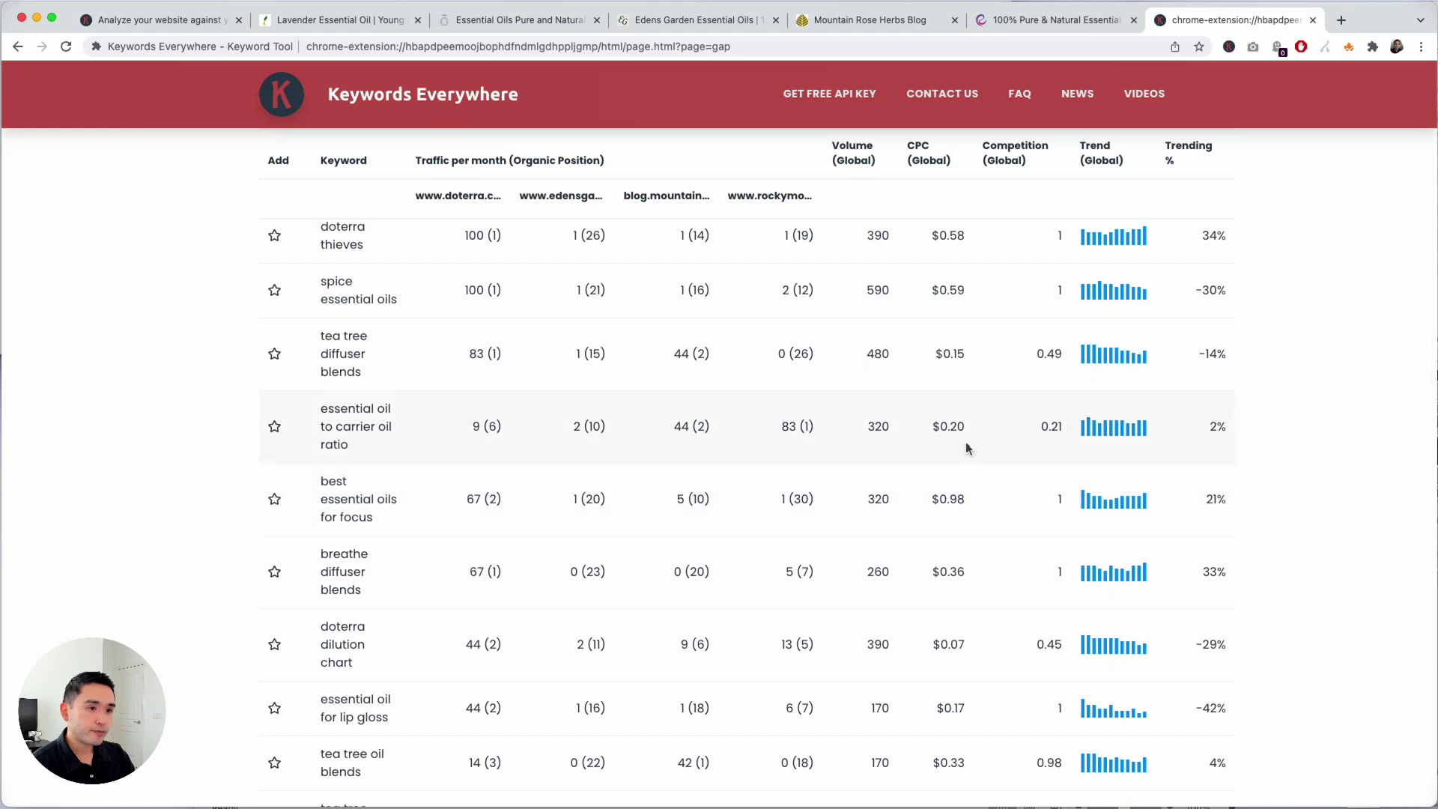
pyautogui.scroll(-3, 931, 458)
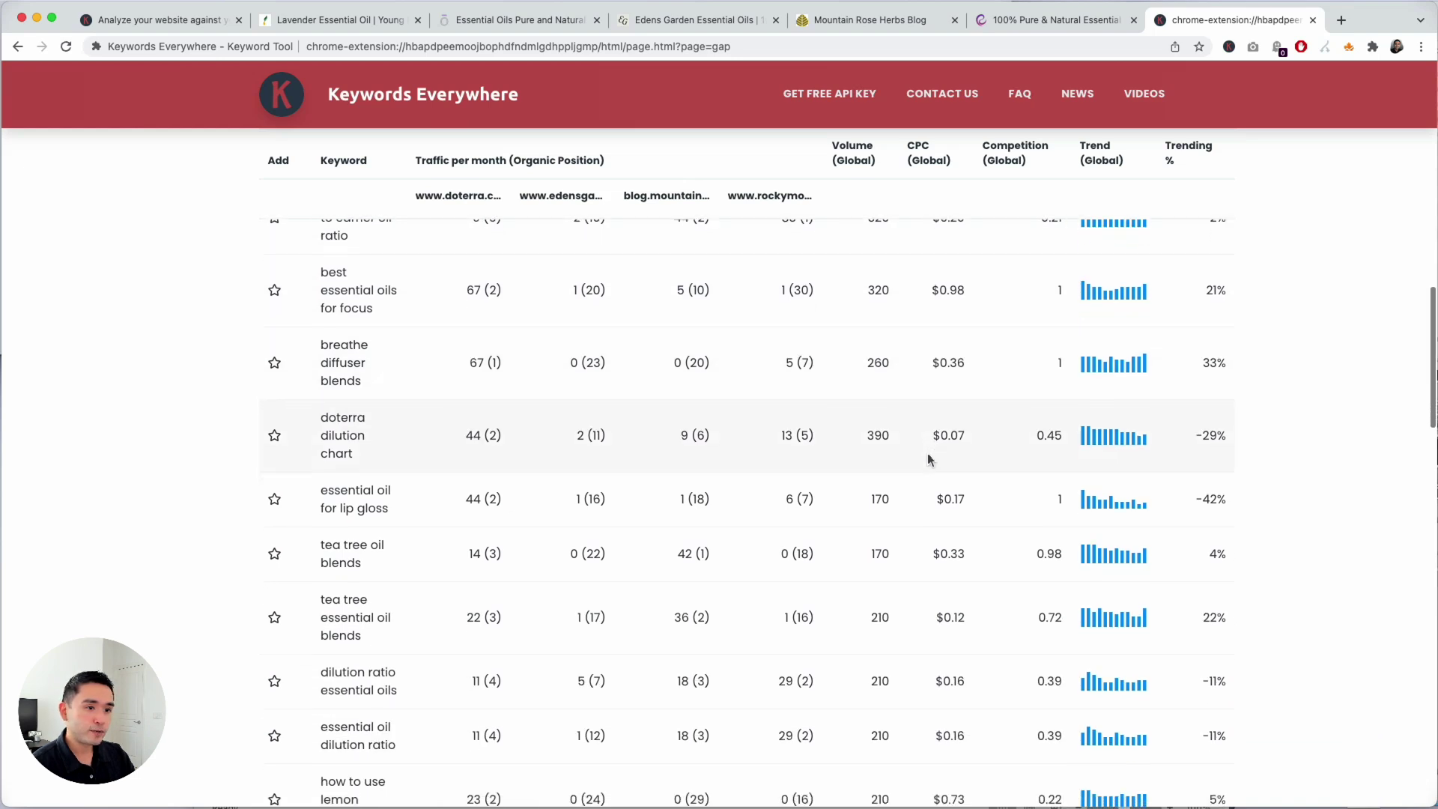
pyautogui.scroll(-1, 929, 459)
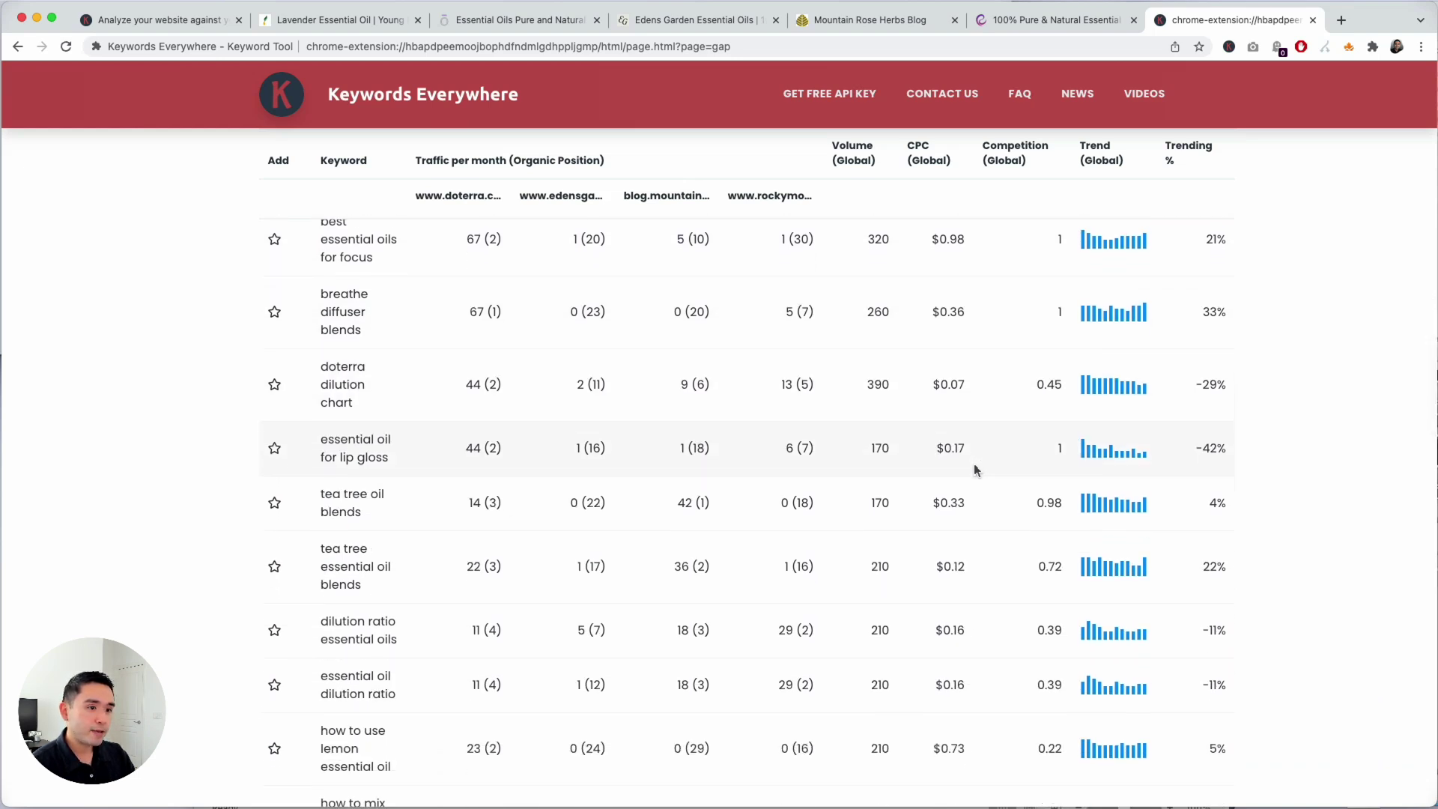
pyautogui.scroll(-1, 1027, 475)
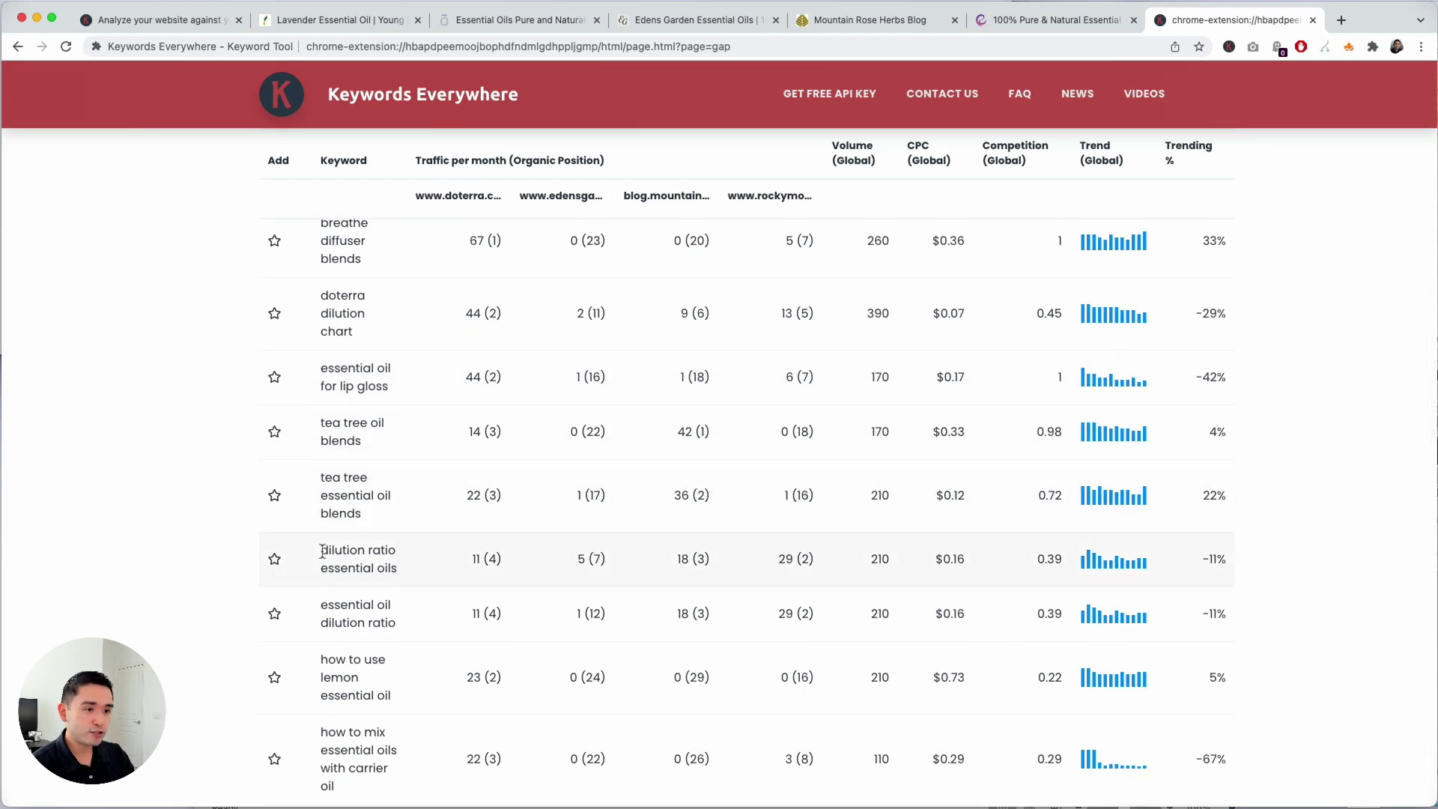
pyautogui.moveTo(321, 550); pyautogui.dragTo(401, 560)
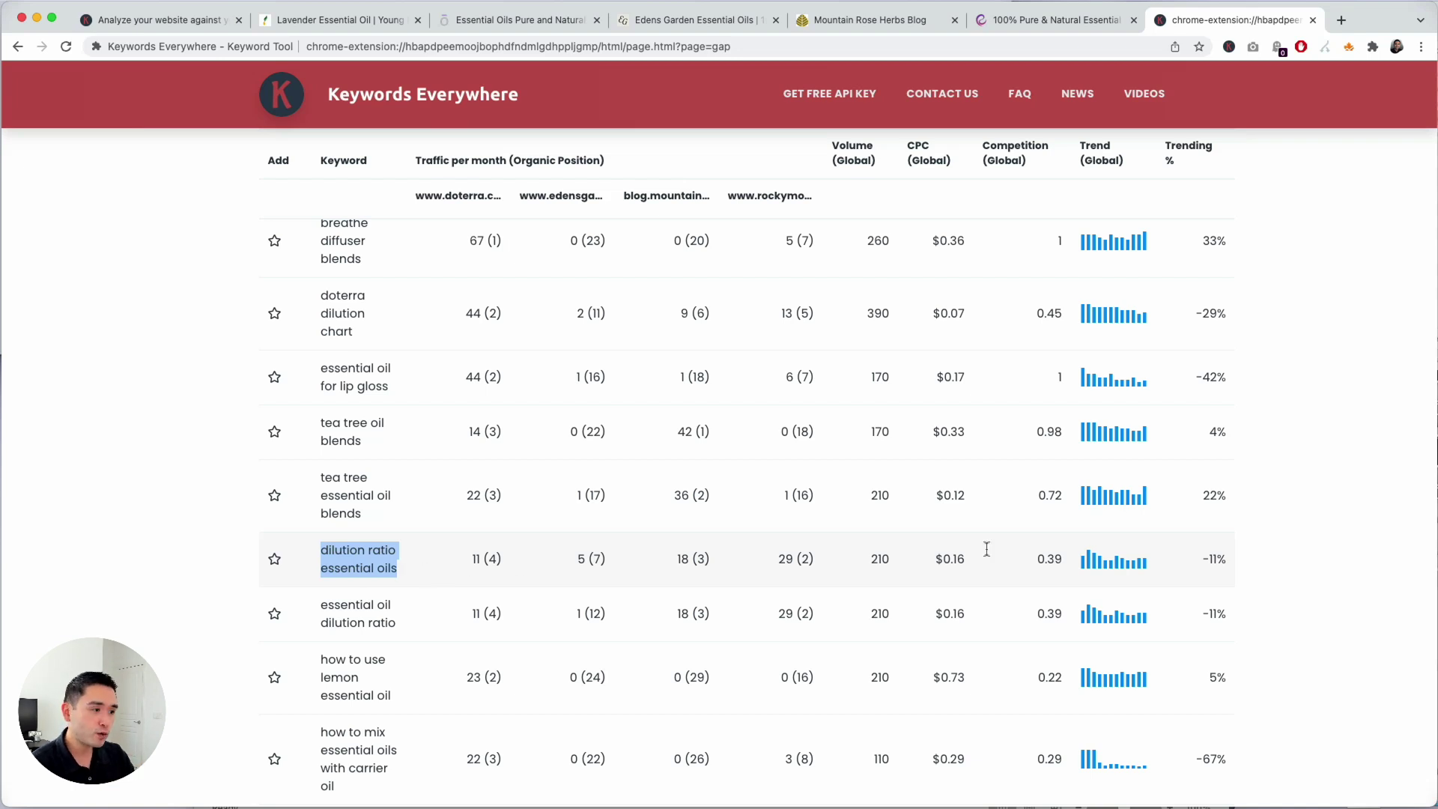
pyautogui.scroll(-3, 1024, 555)
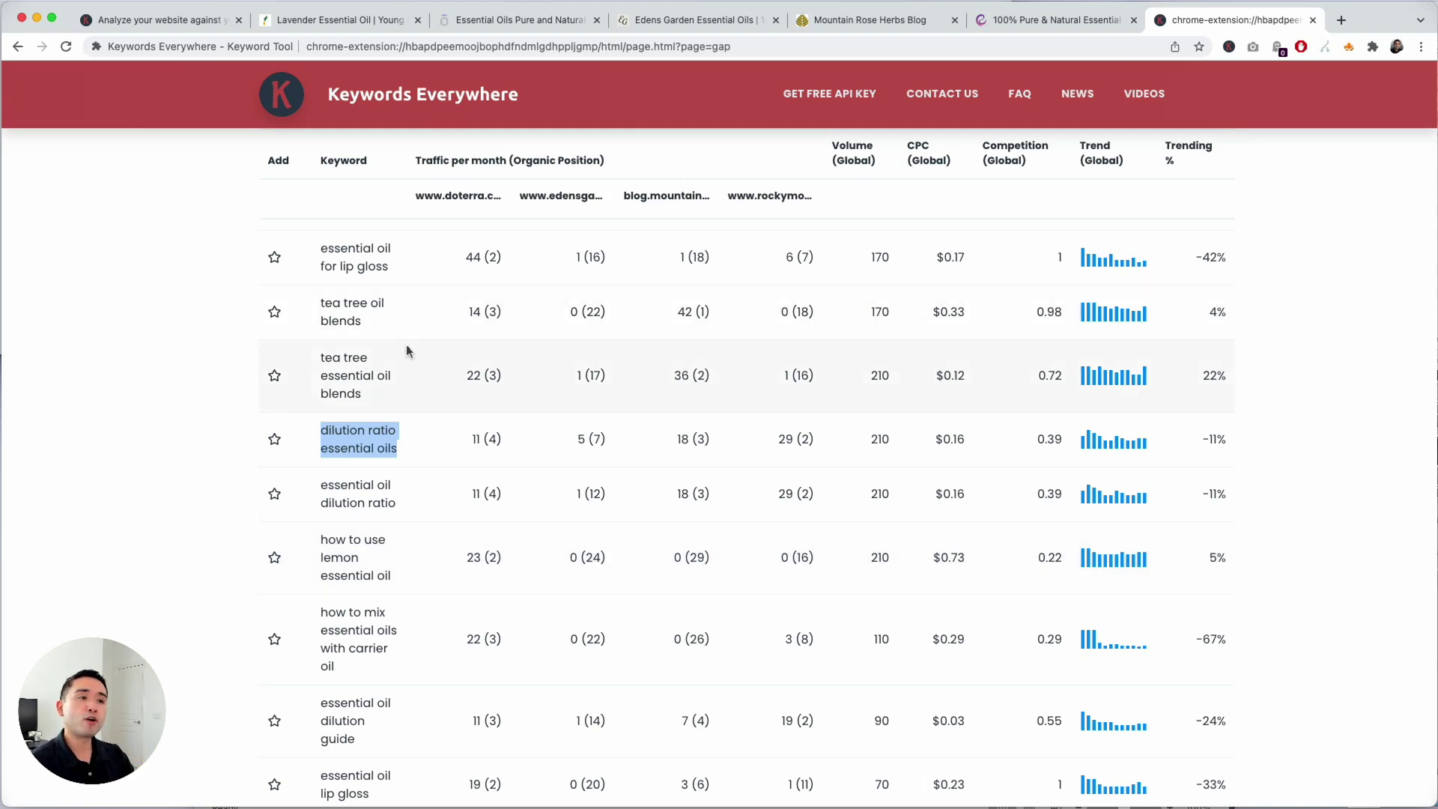
pyautogui.scroll(20, 407, 346)
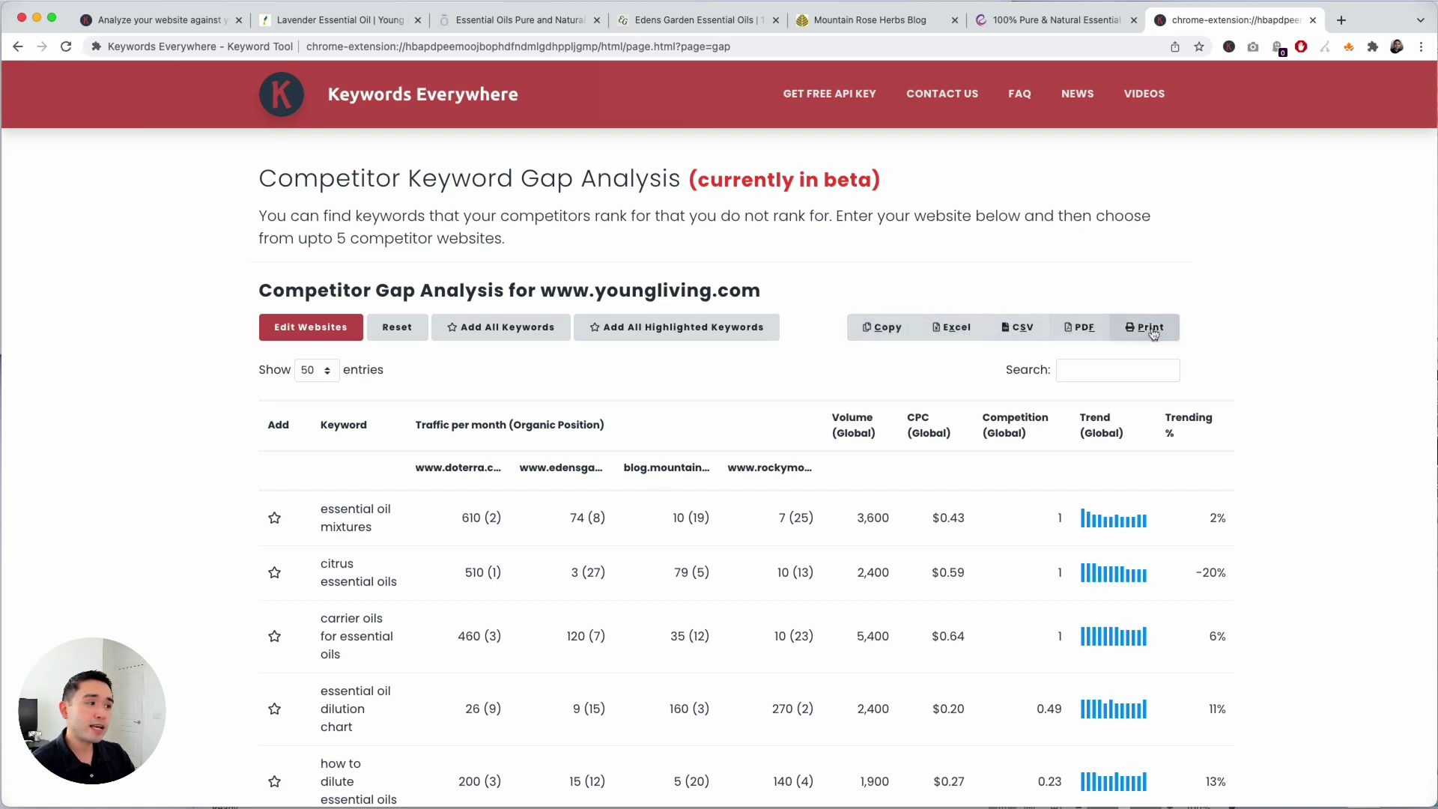
# - Copy the keyword gap results table and paste it into a blank Excel workbook
pyautogui.click(875, 327)
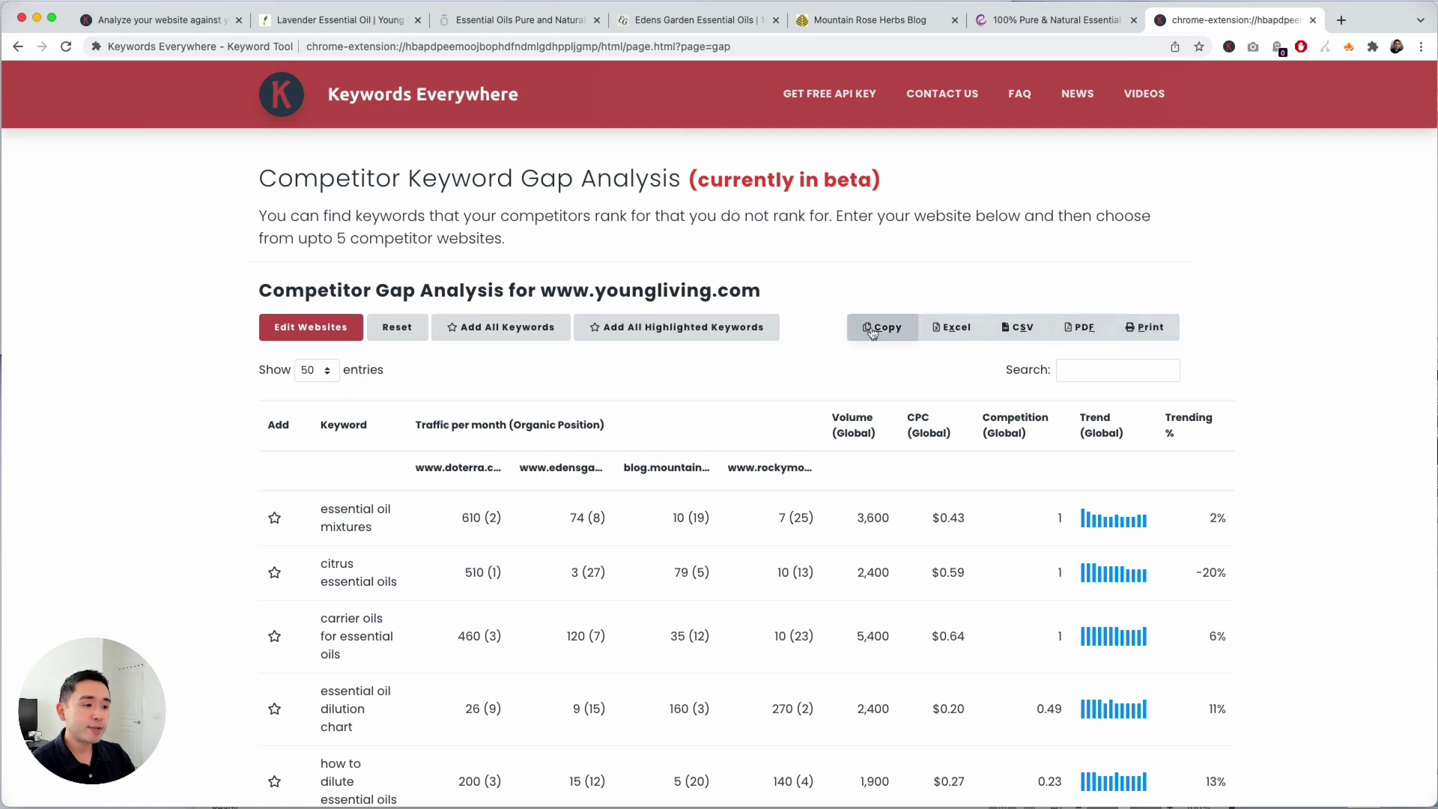
pyautogui.press('super+Tab')
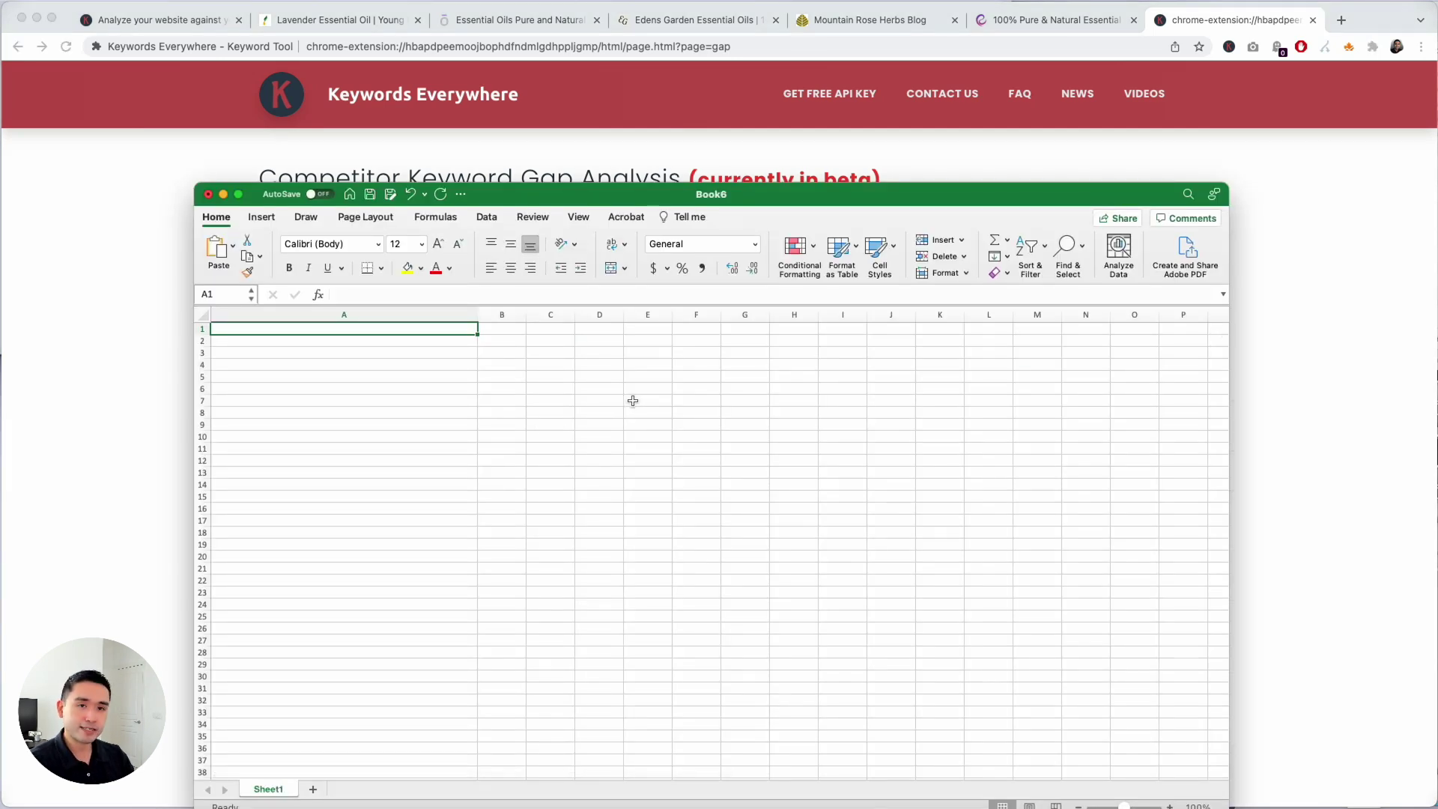
pyautogui.press('super+v')
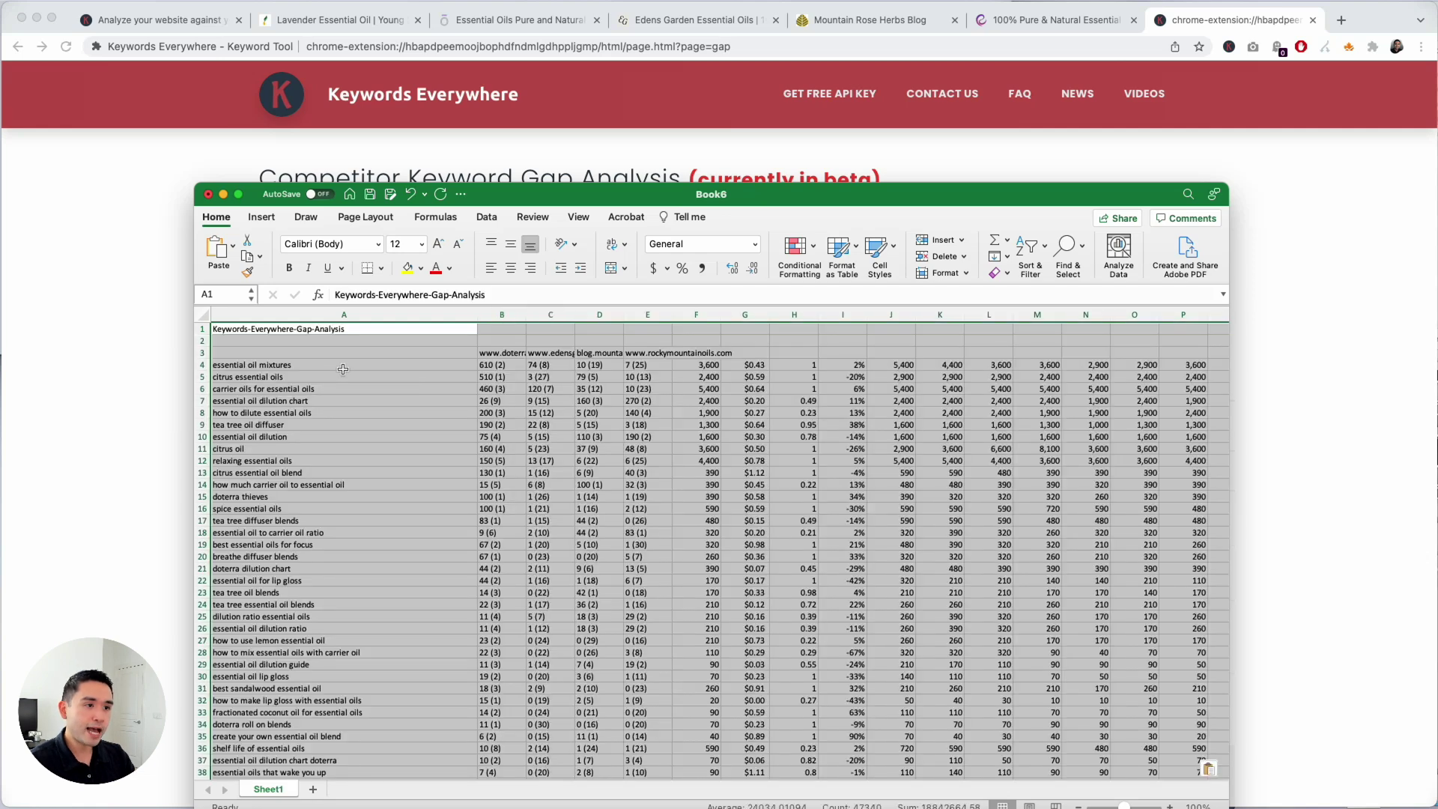
pyautogui.click(247, 366)
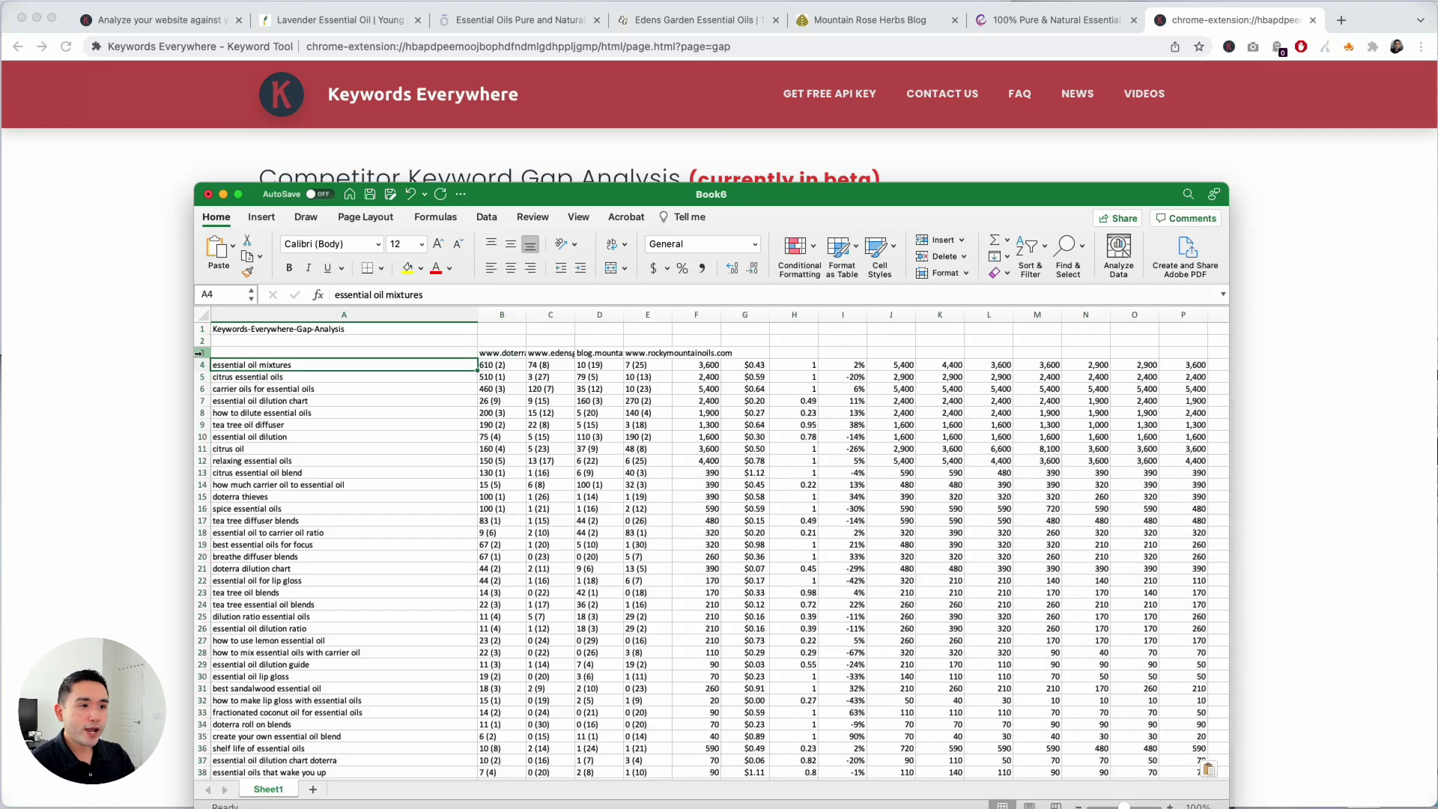
# - Add filters to header row 3 and autofit column E to show full competitor URLs
pyautogui.click(201, 353)
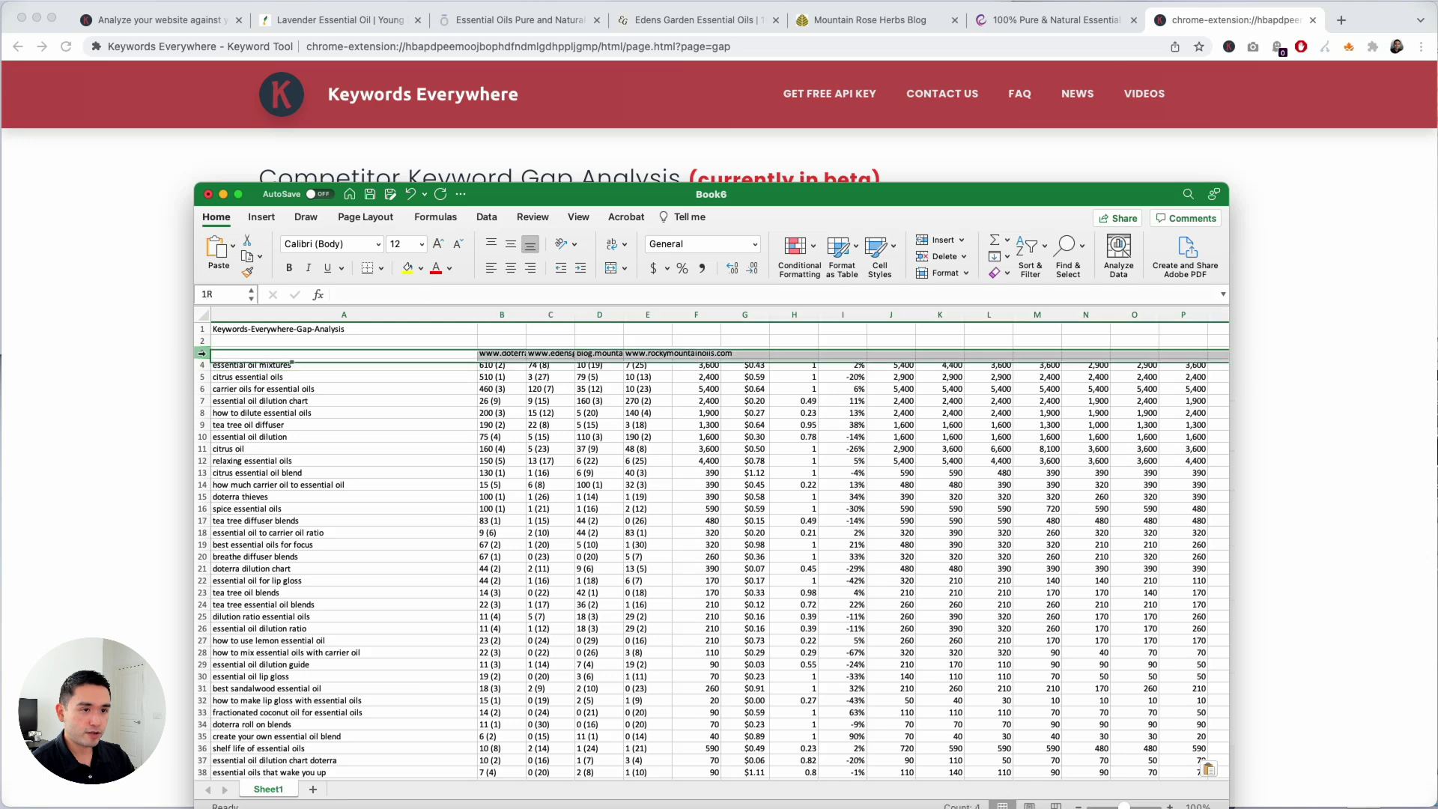
pyautogui.click(1031, 247)
pyautogui.click(1053, 334)
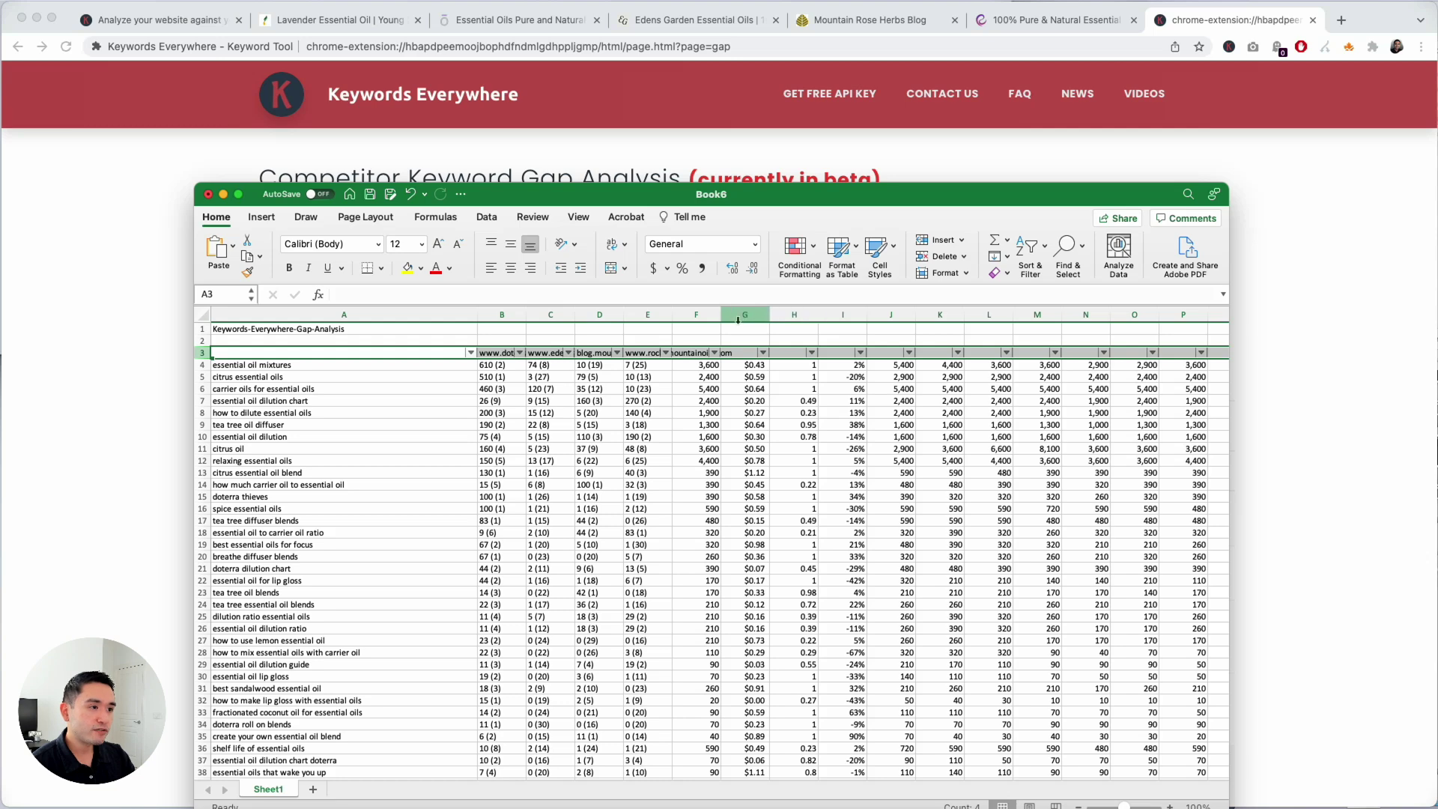
pyautogui.moveTo(721, 315); pyautogui.dragTo(783, 315)
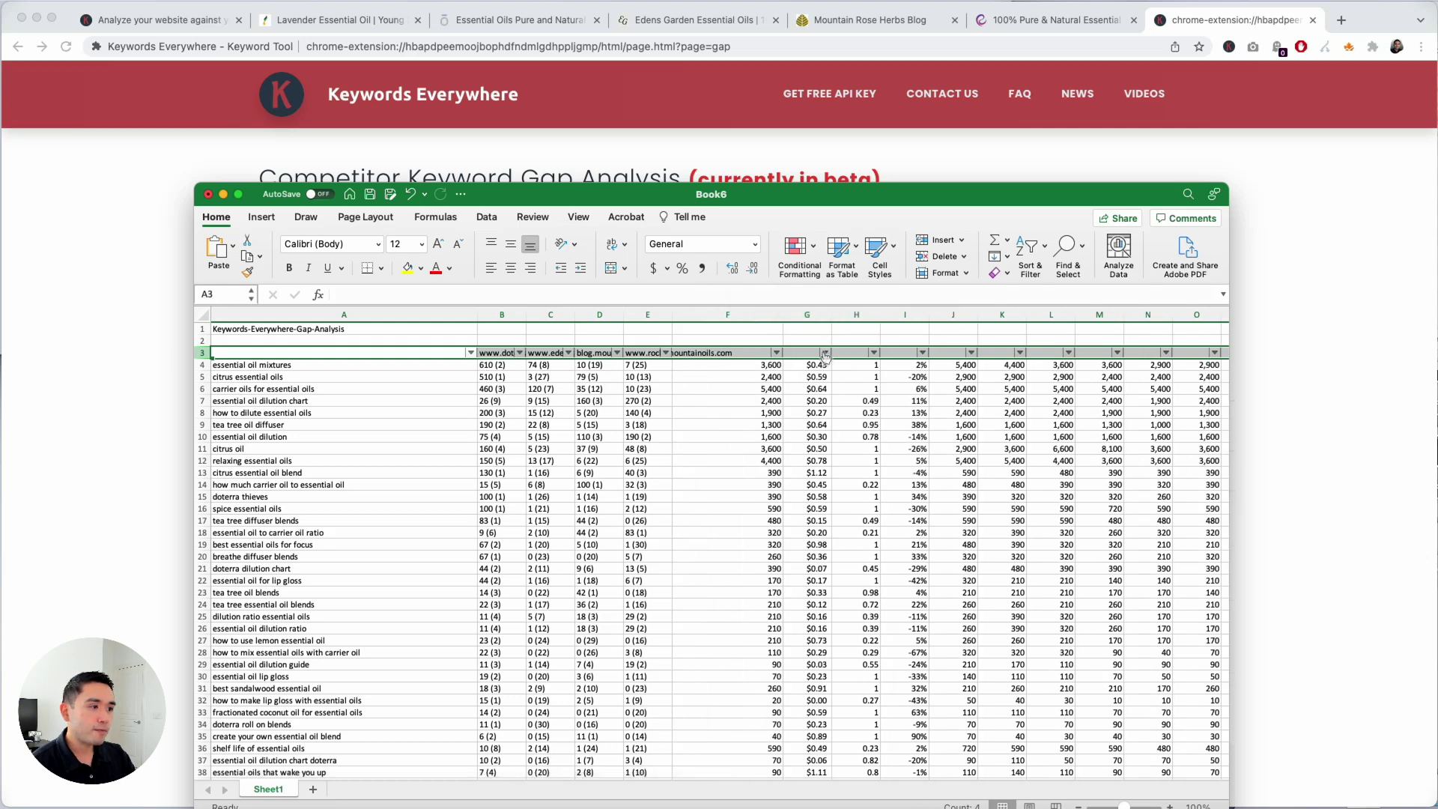
pyautogui.click(825, 353)
pyautogui.click(876, 201)
pyautogui.doubleClick(673, 316)
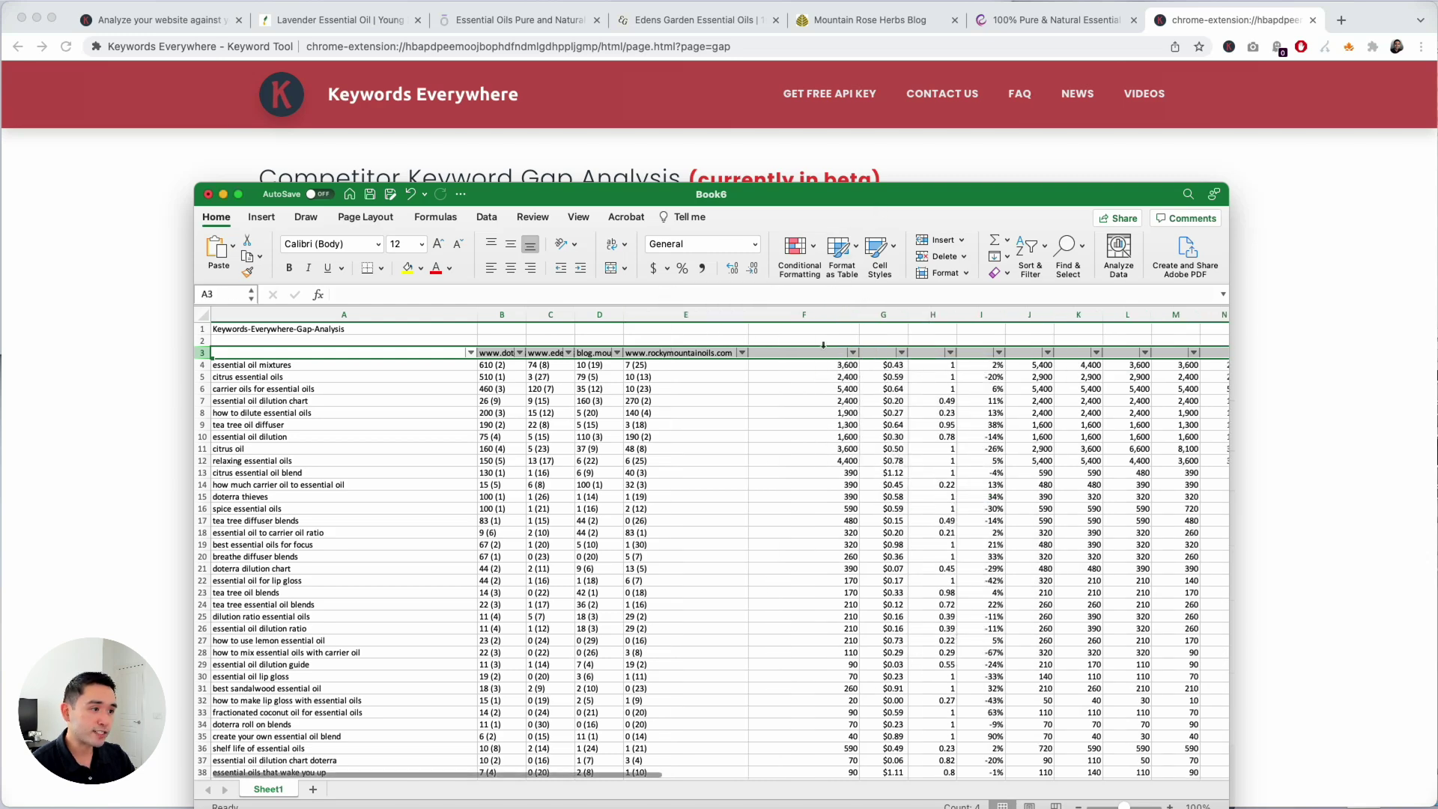
pyautogui.click(854, 354)
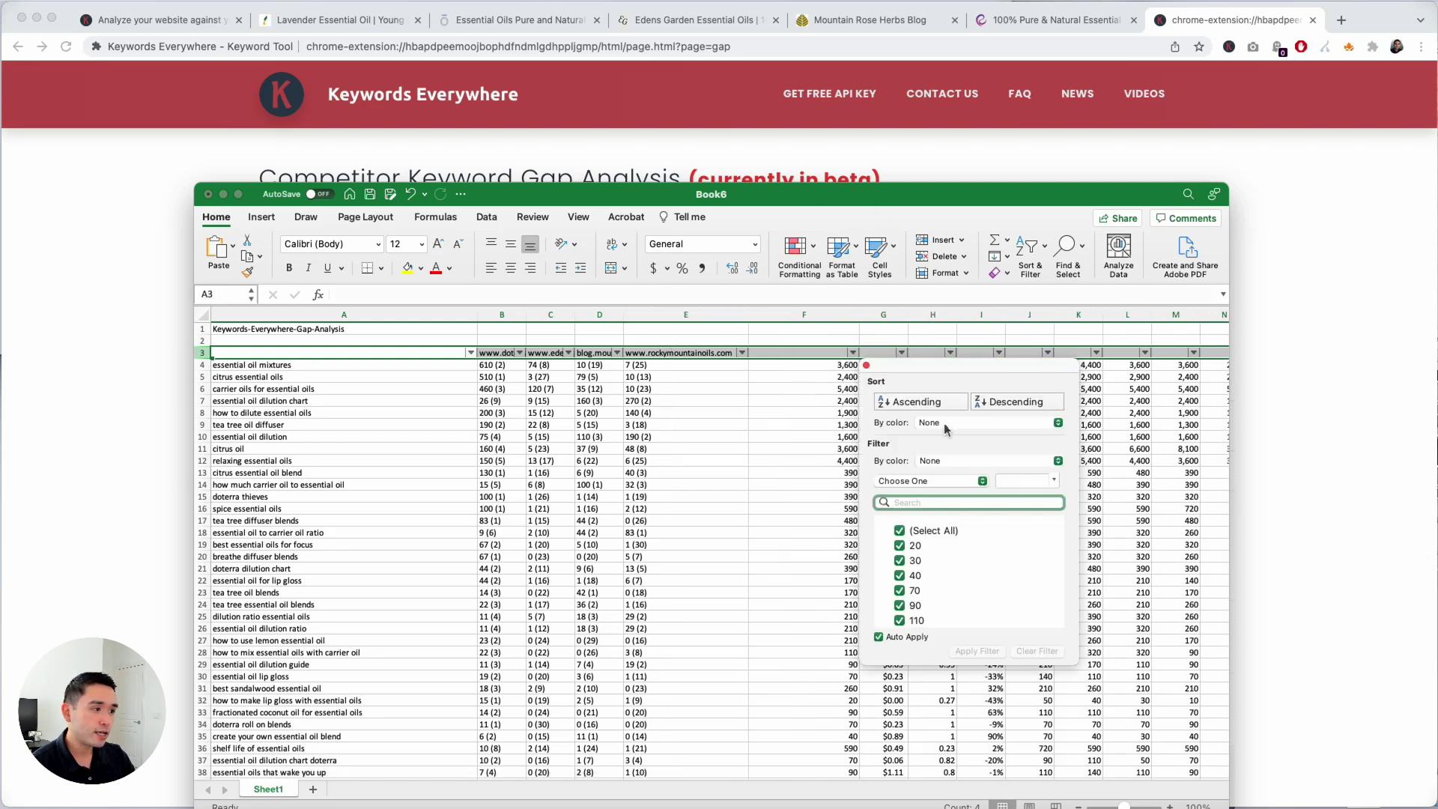
# - Sort column F descending so 'diffuser' at 450,000 leads, then highlight rows for review
pyautogui.click(1001, 404)
pyautogui.click(834, 369)
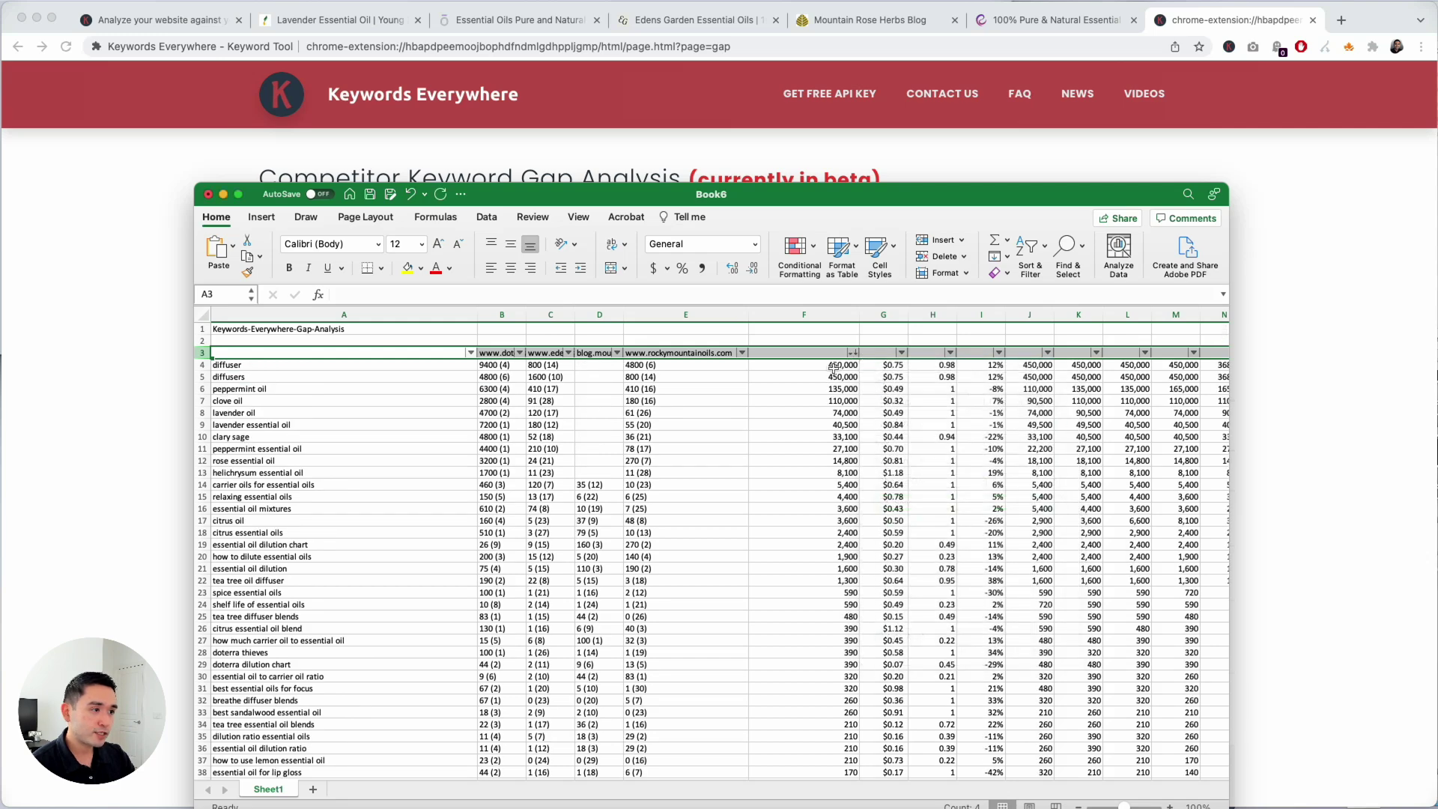
pyautogui.moveTo(834, 365); pyautogui.dragTo(419, 579)
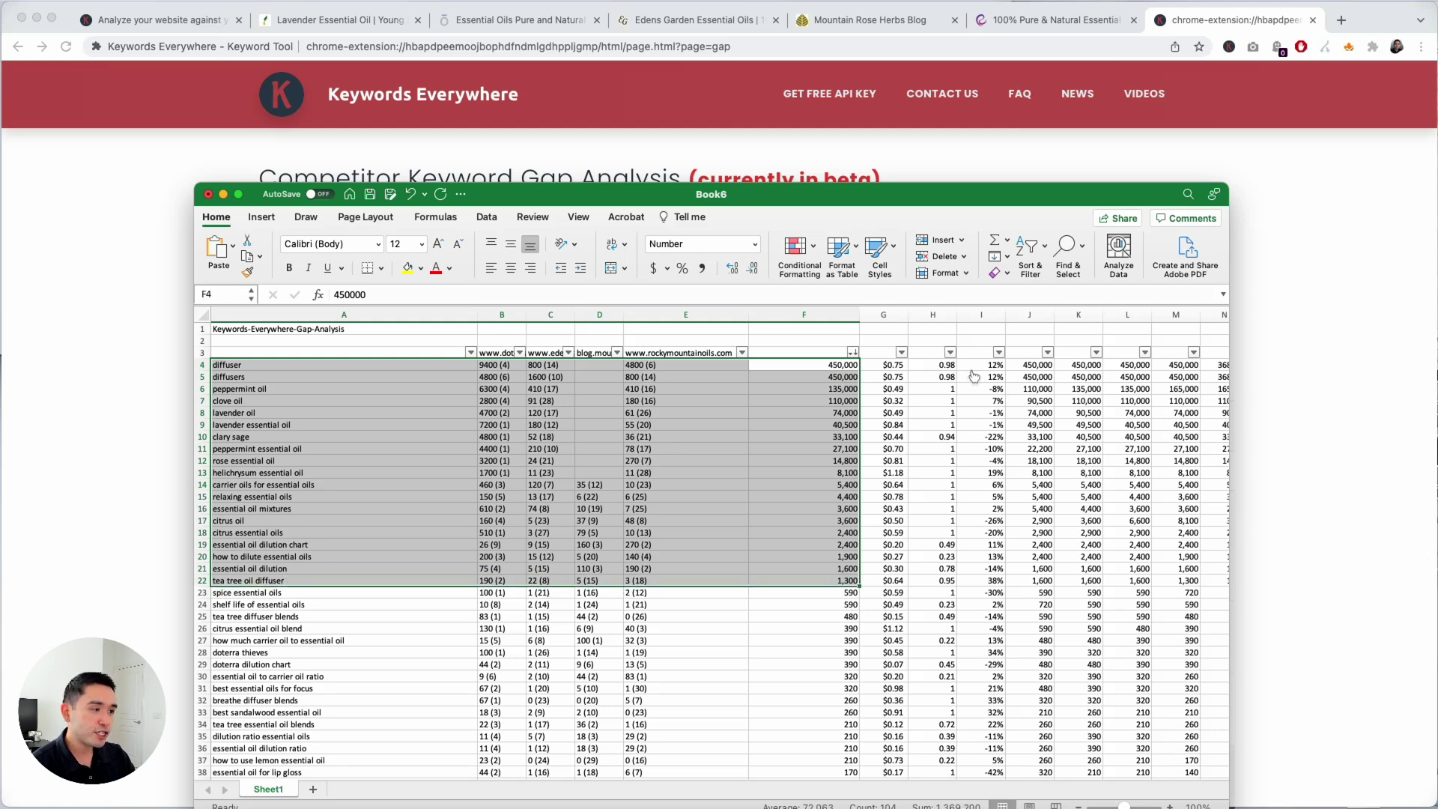
pyautogui.moveTo(950, 197); pyautogui.dragTo(946, 260)
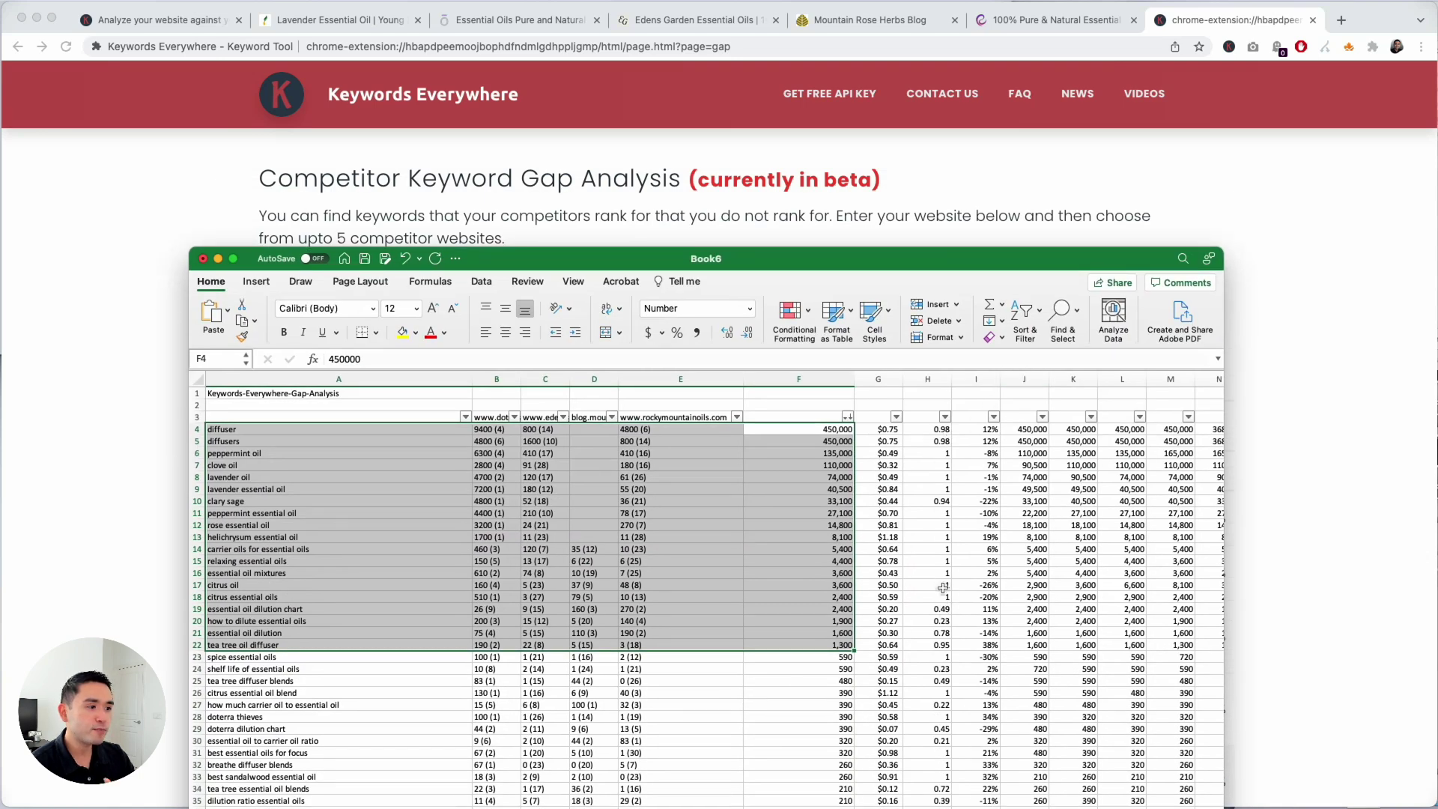
pyautogui.moveTo(948, 609); pyautogui.dragTo(316, 642)
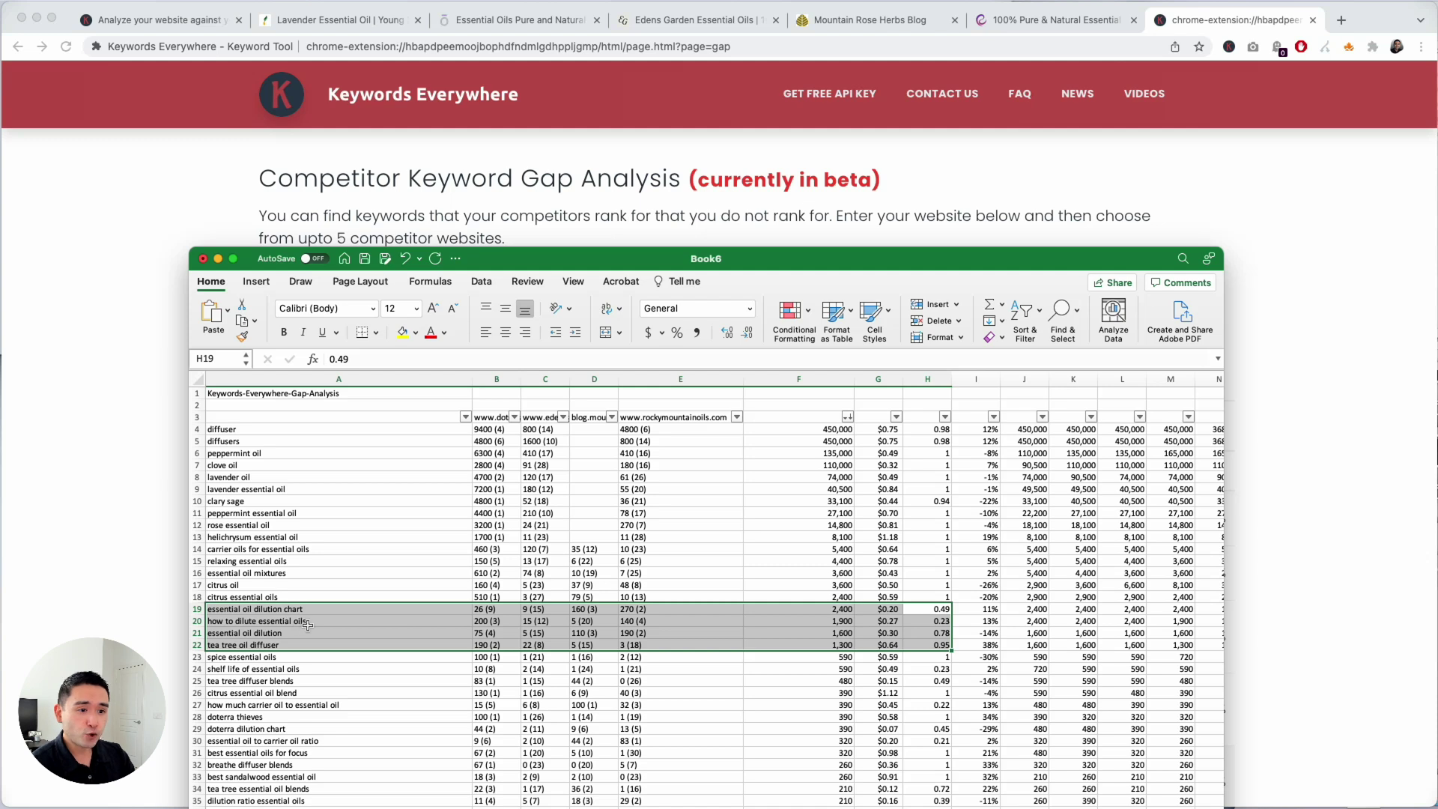
pyautogui.click(200, 610)
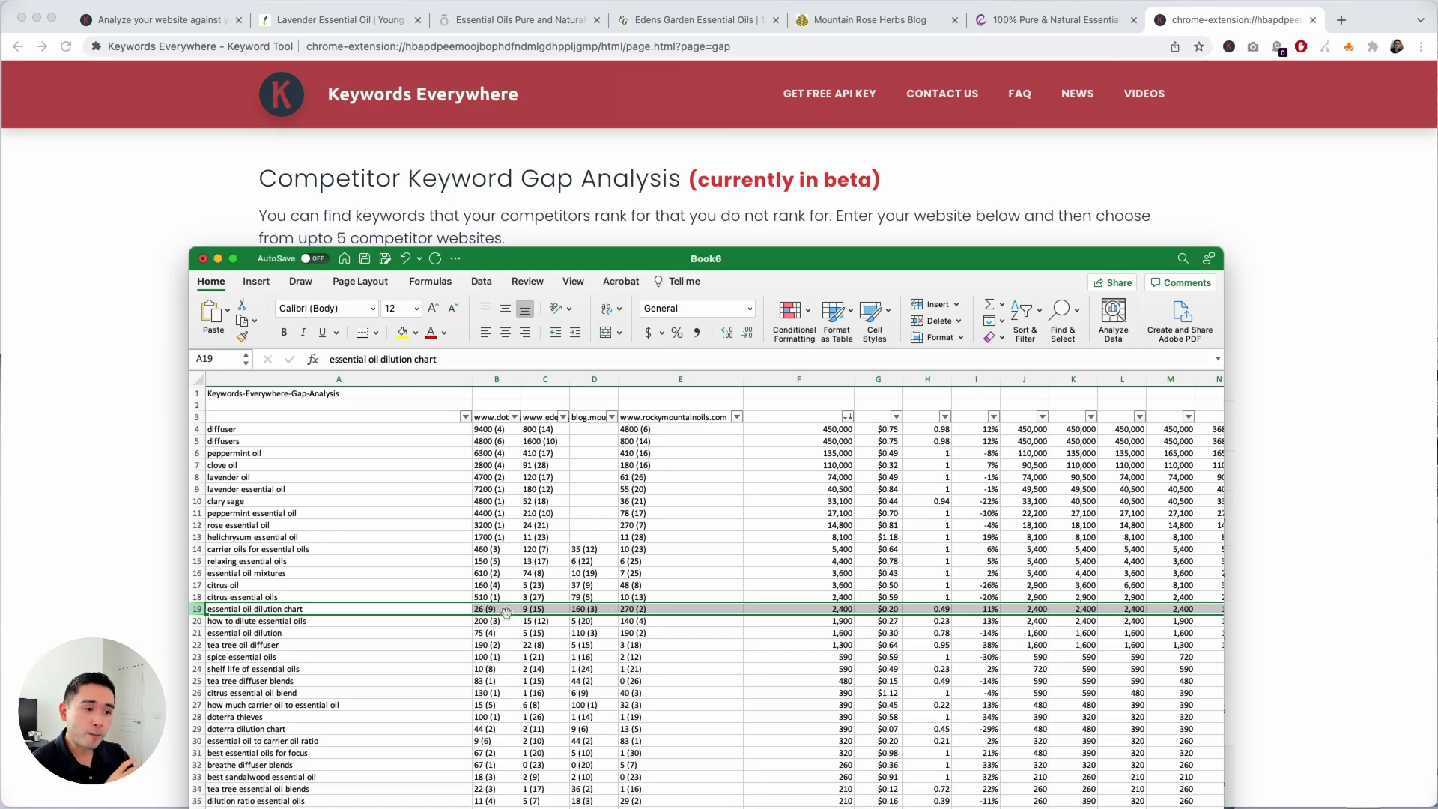
pyautogui.hscroll(5, 740, 624)
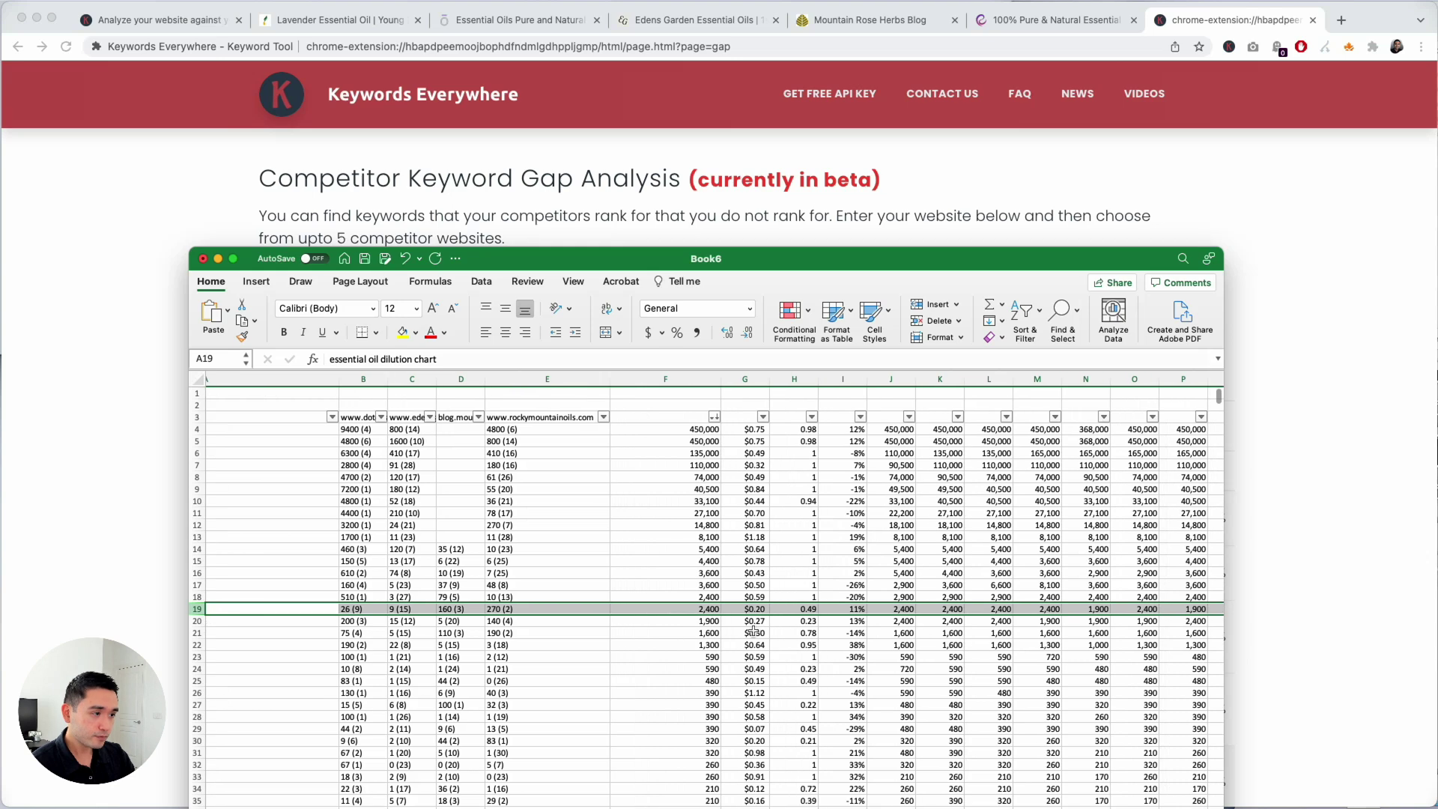
pyautogui.hscroll(5, 751, 632)
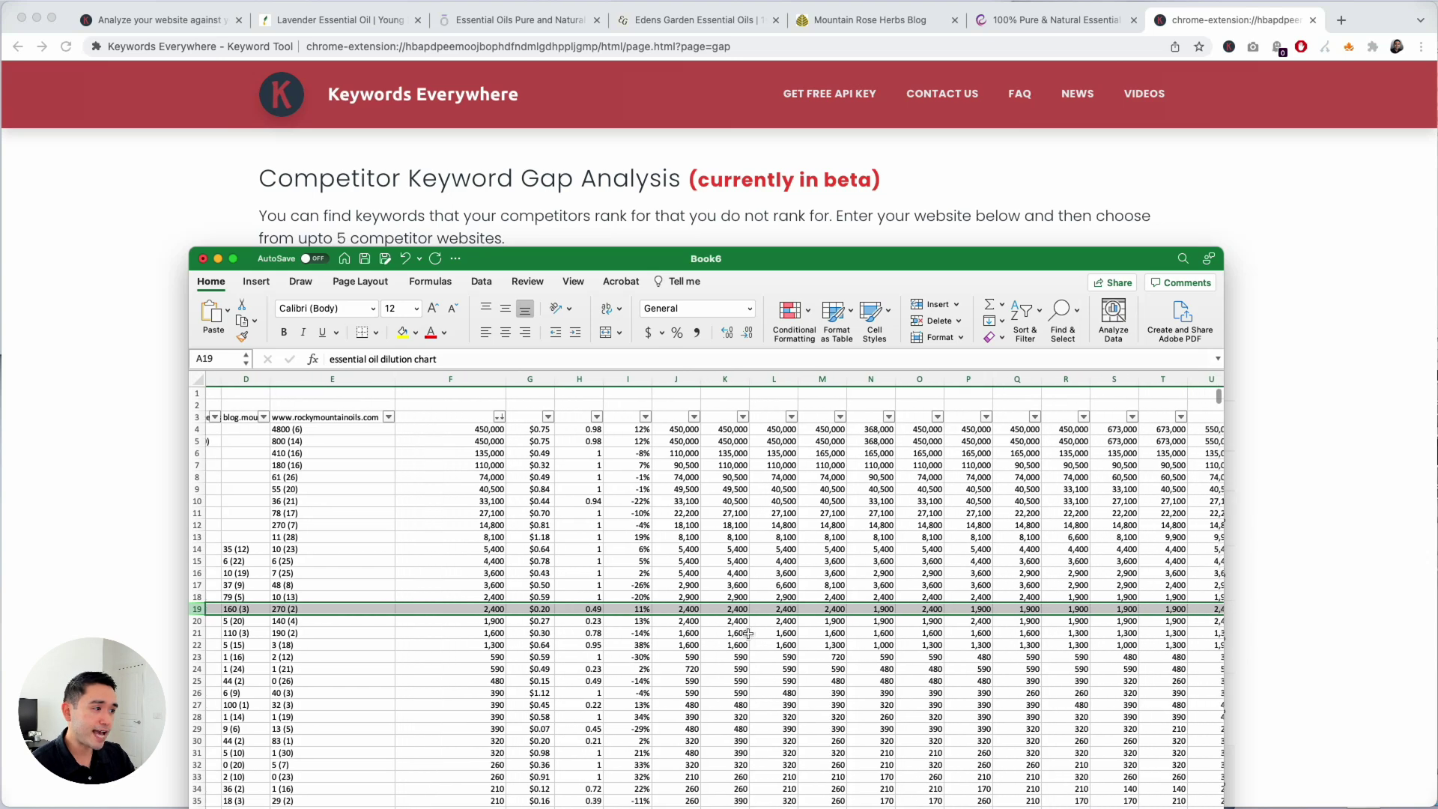
pyautogui.moveTo(1037, 379); pyautogui.dragTo(494, 381)
pyautogui.moveTo(776, 253); pyautogui.dragTo(801, 555)
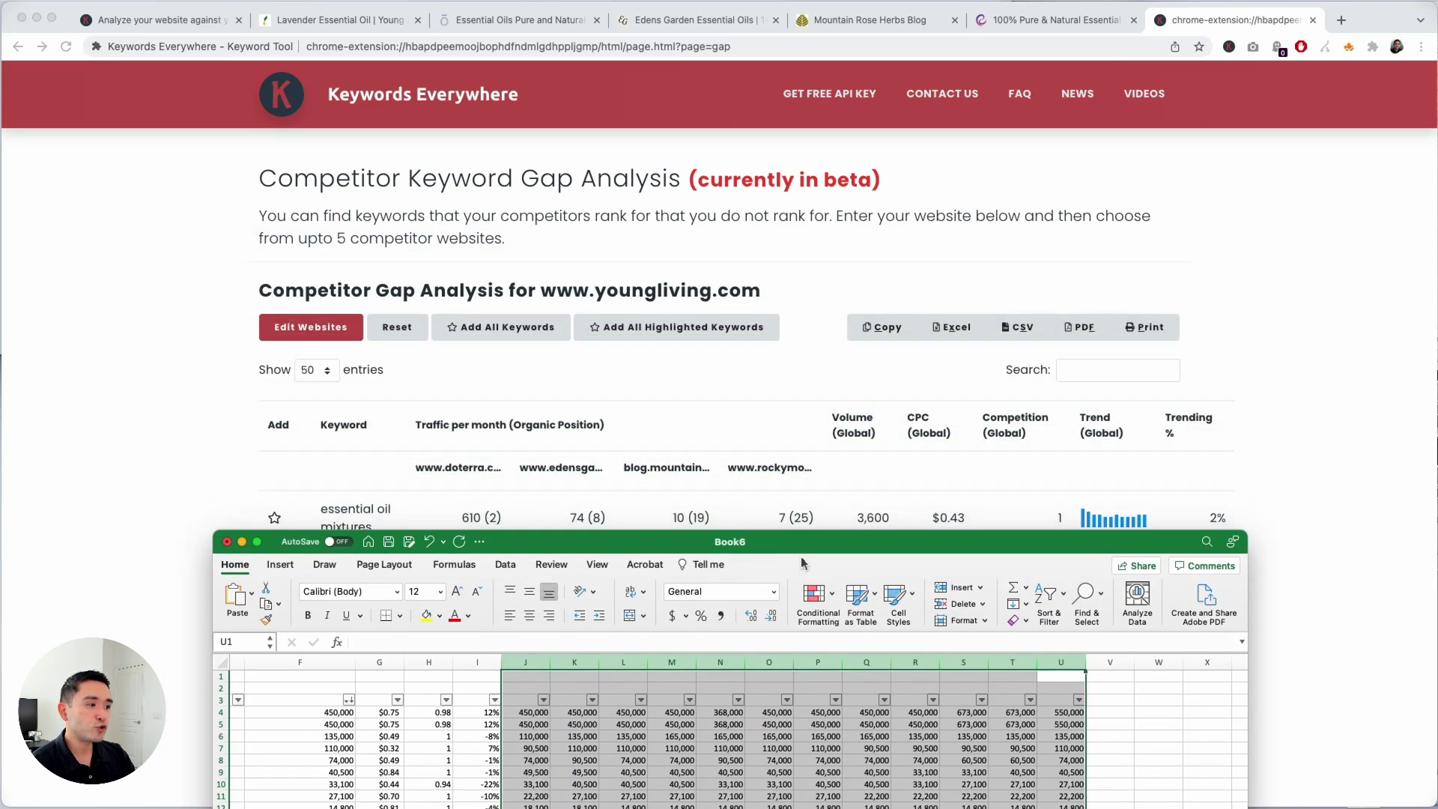
pyautogui.click(544, 731)
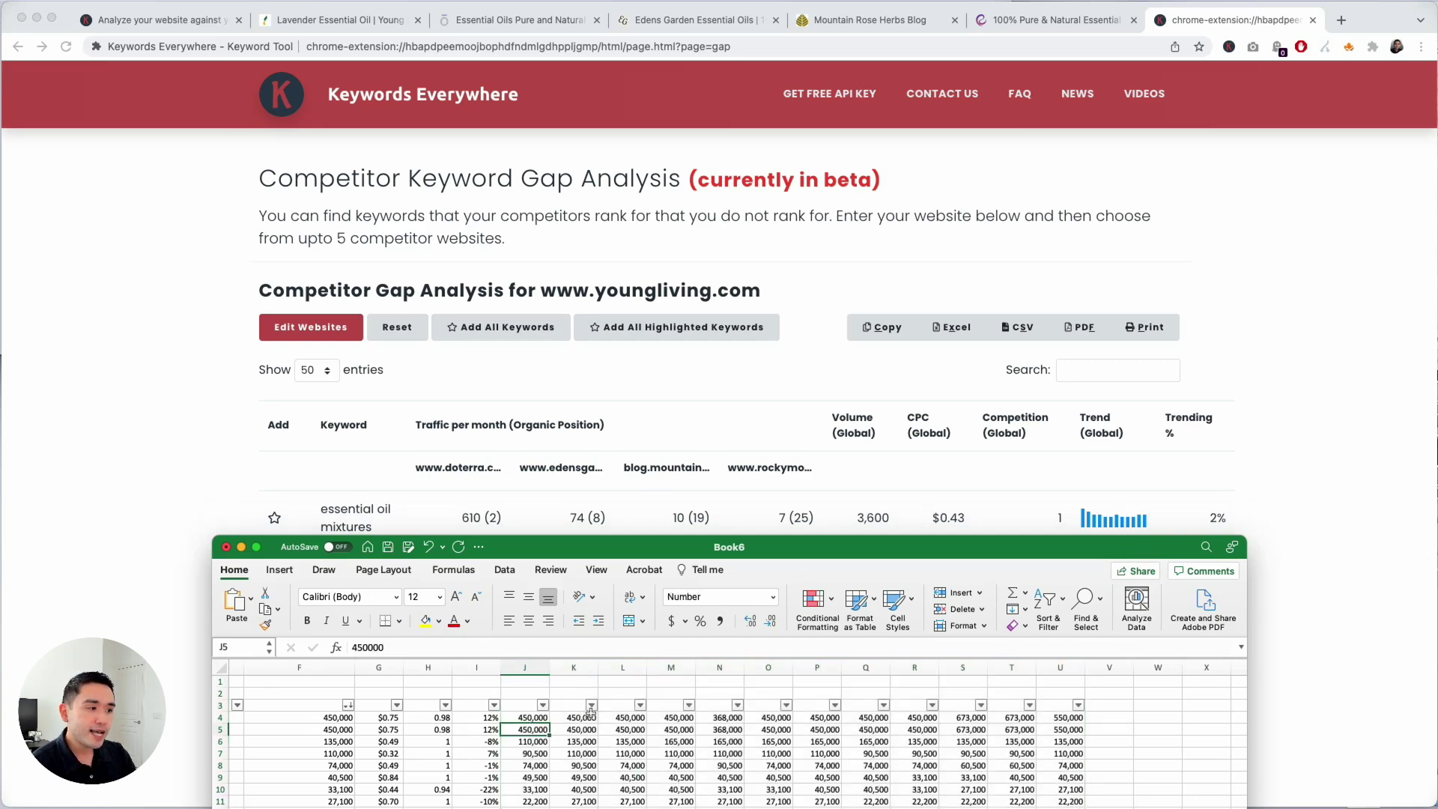
pyautogui.click(1109, 524)
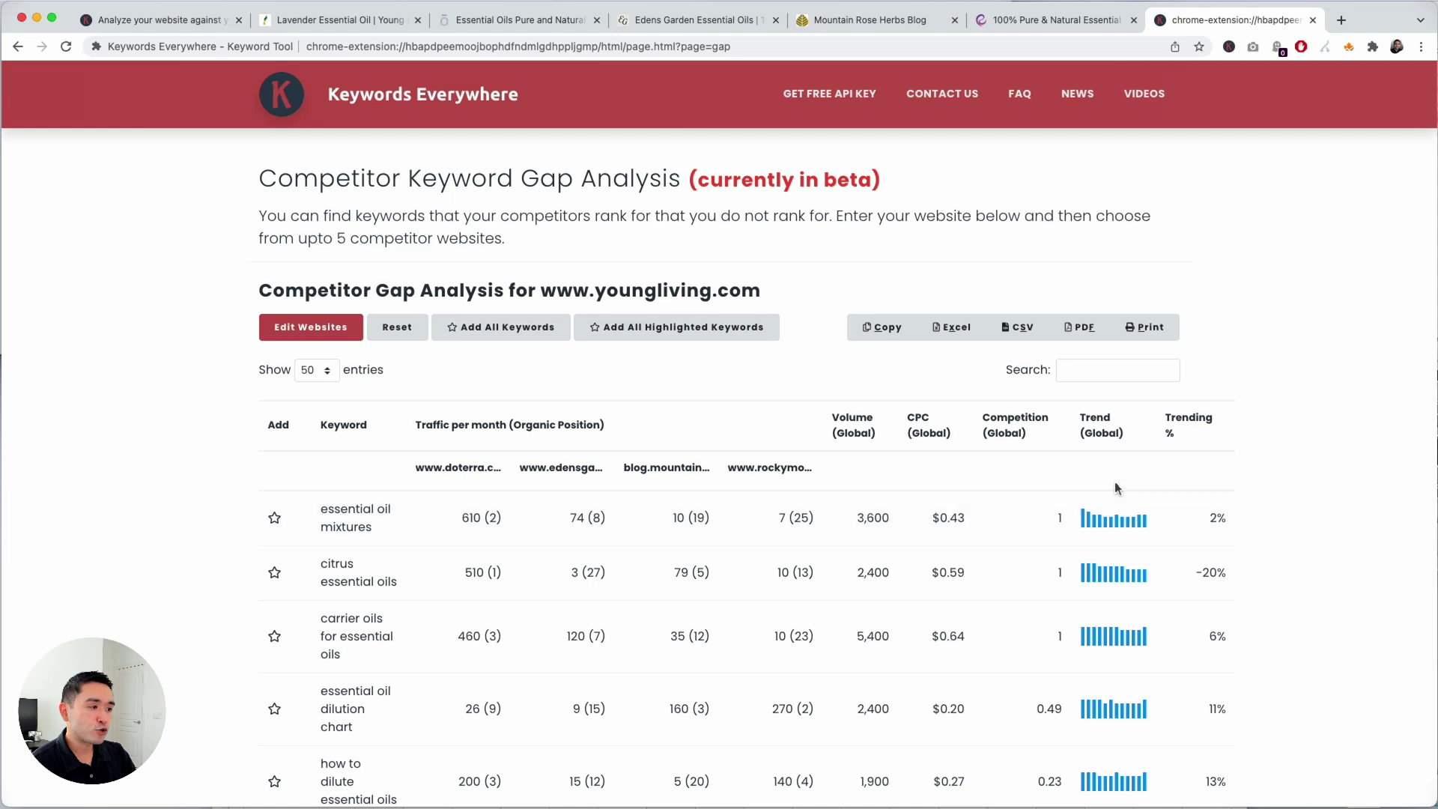
pyautogui.press('super+Tab')
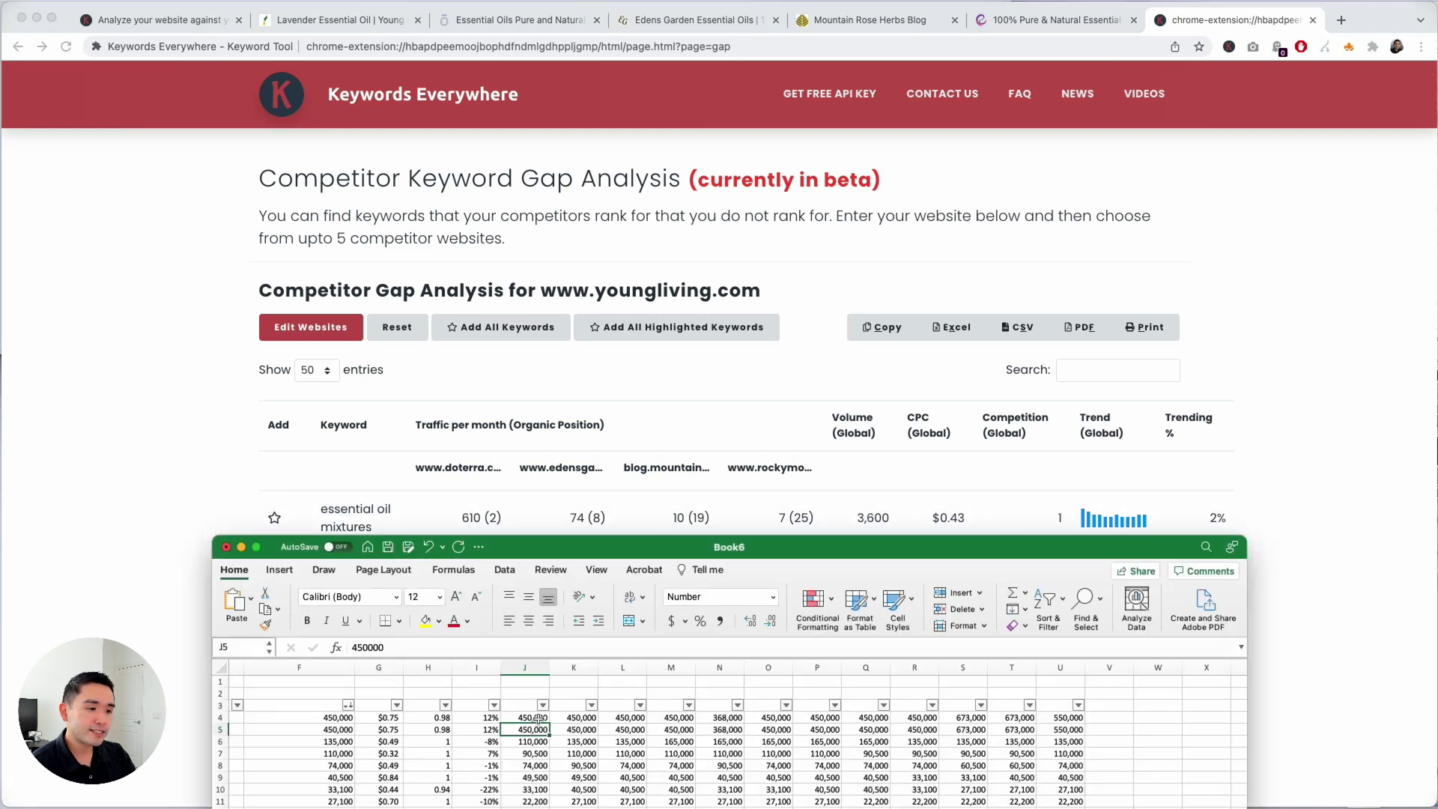
pyautogui.moveTo(539, 719); pyautogui.dragTo(1060, 721)
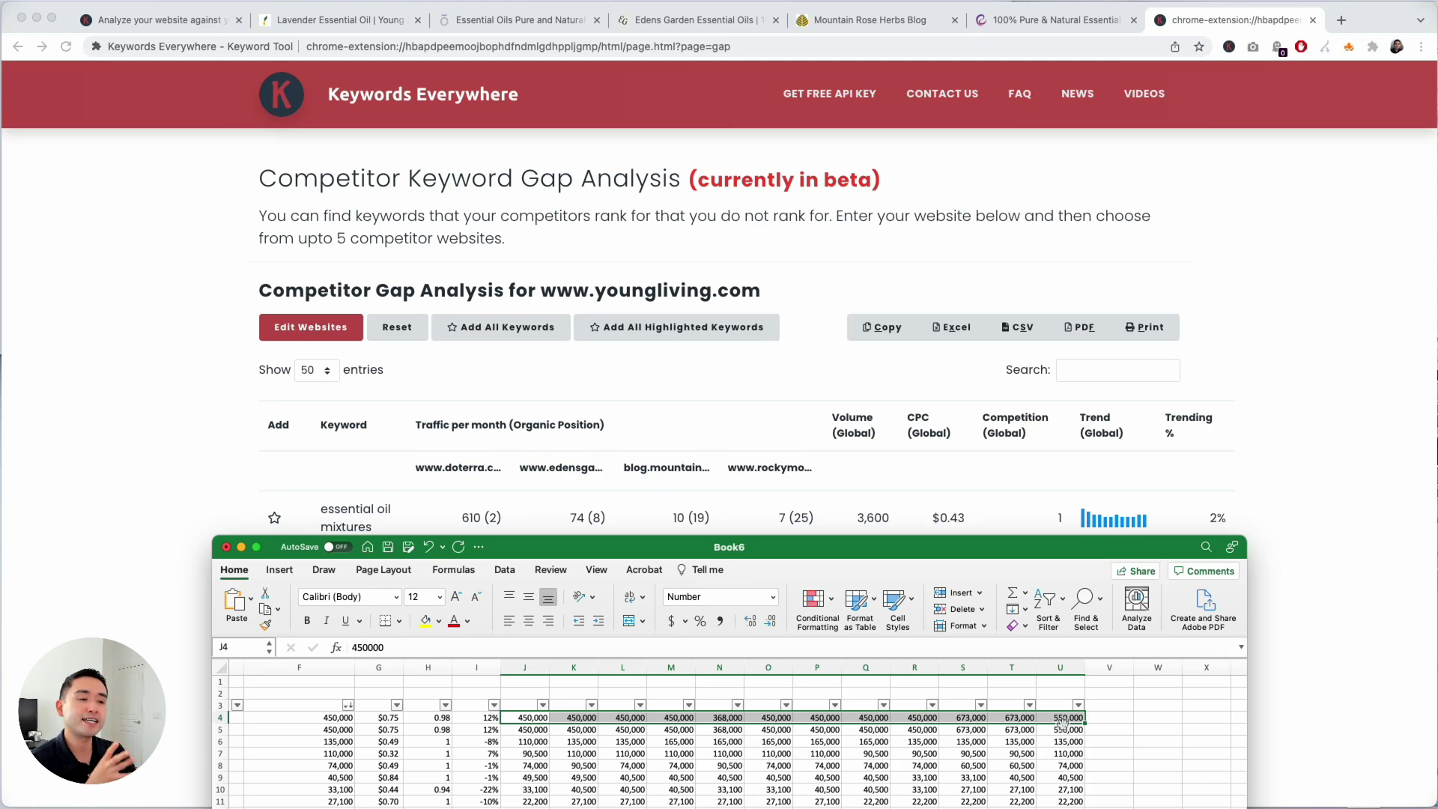
pyautogui.moveTo(749, 546); pyautogui.dragTo(732, 280)
pyautogui.hscroll(-3, 629, 526)
pyautogui.hscroll(-3, 628, 526)
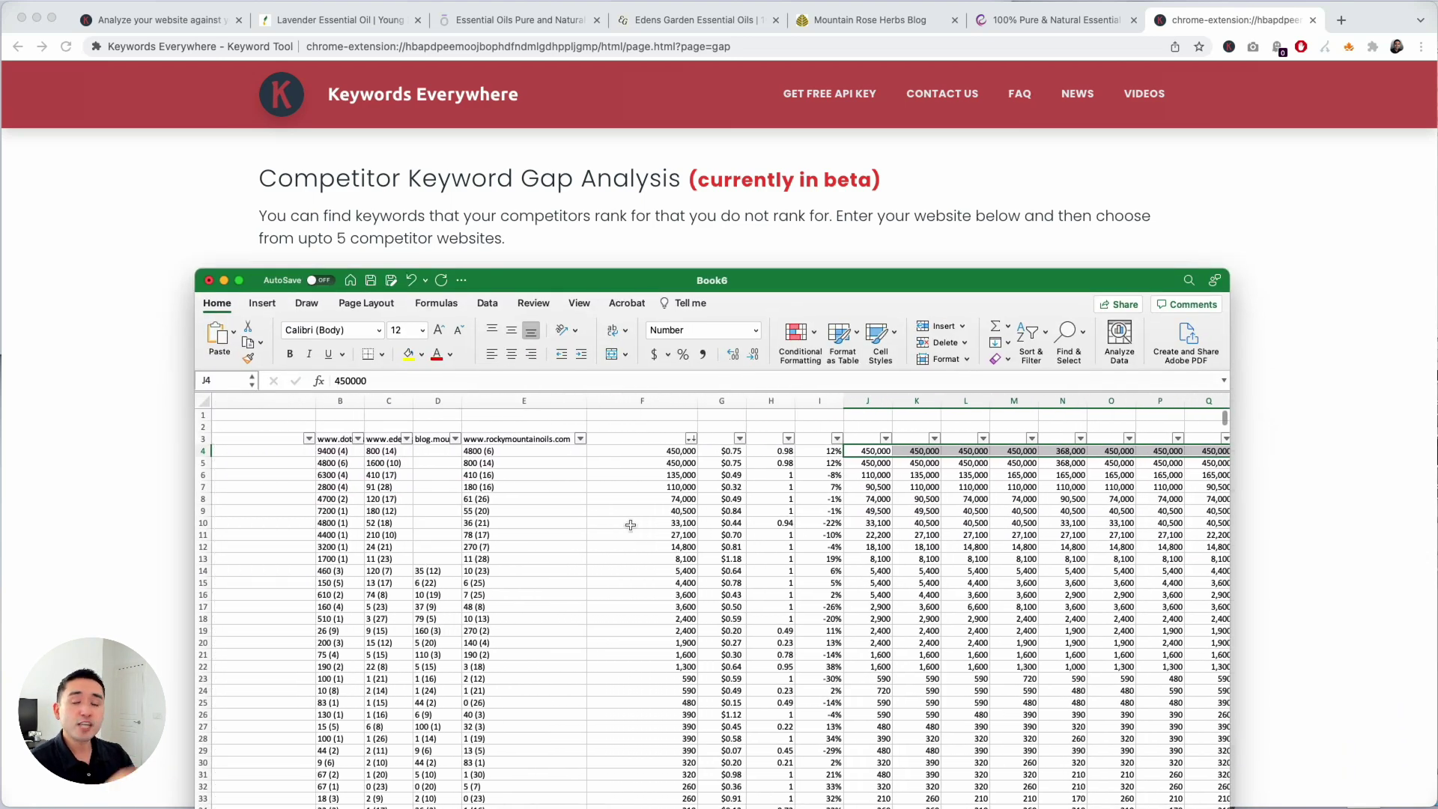
pyautogui.hscroll(-1, 665, 548)
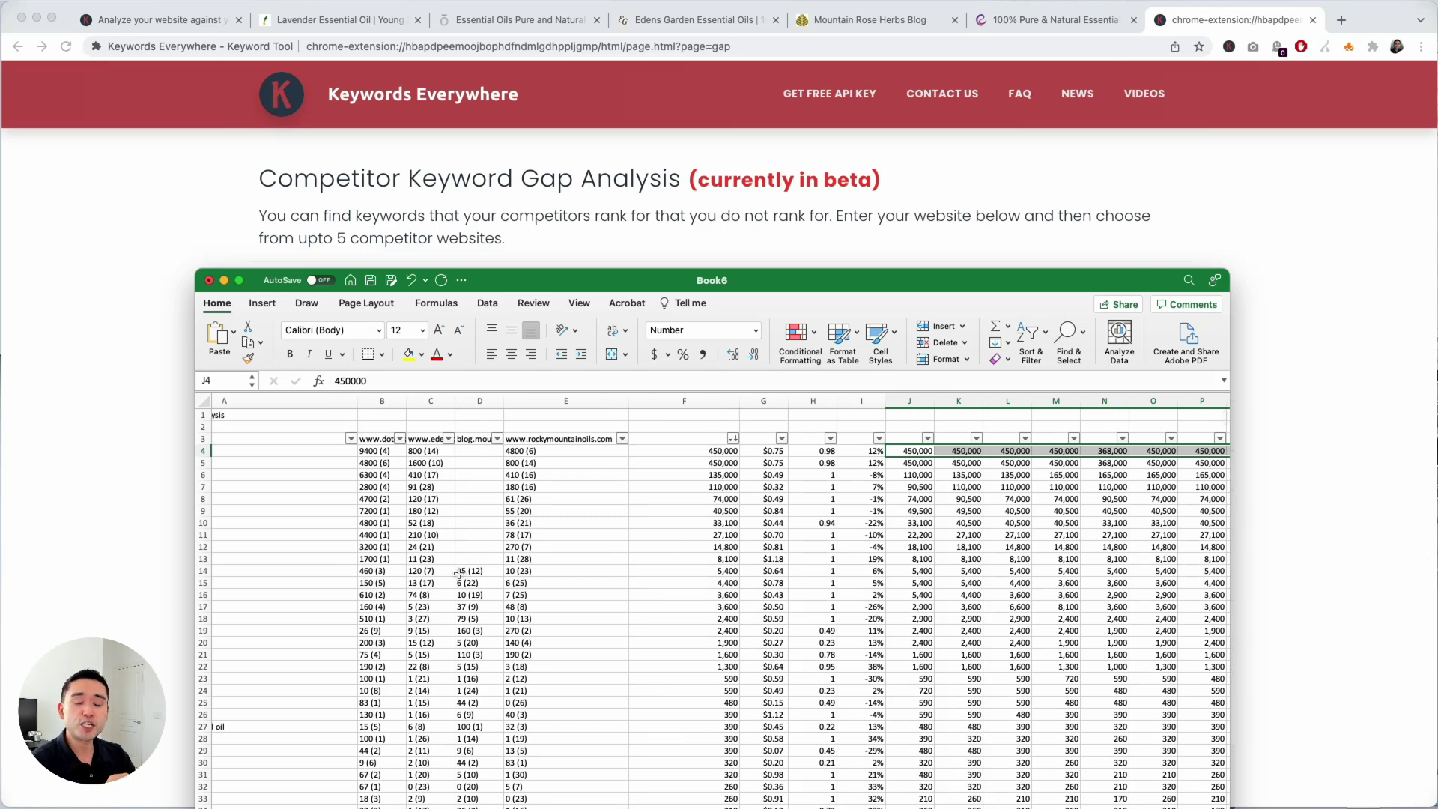
pyautogui.hscroll(-3, 478, 572)
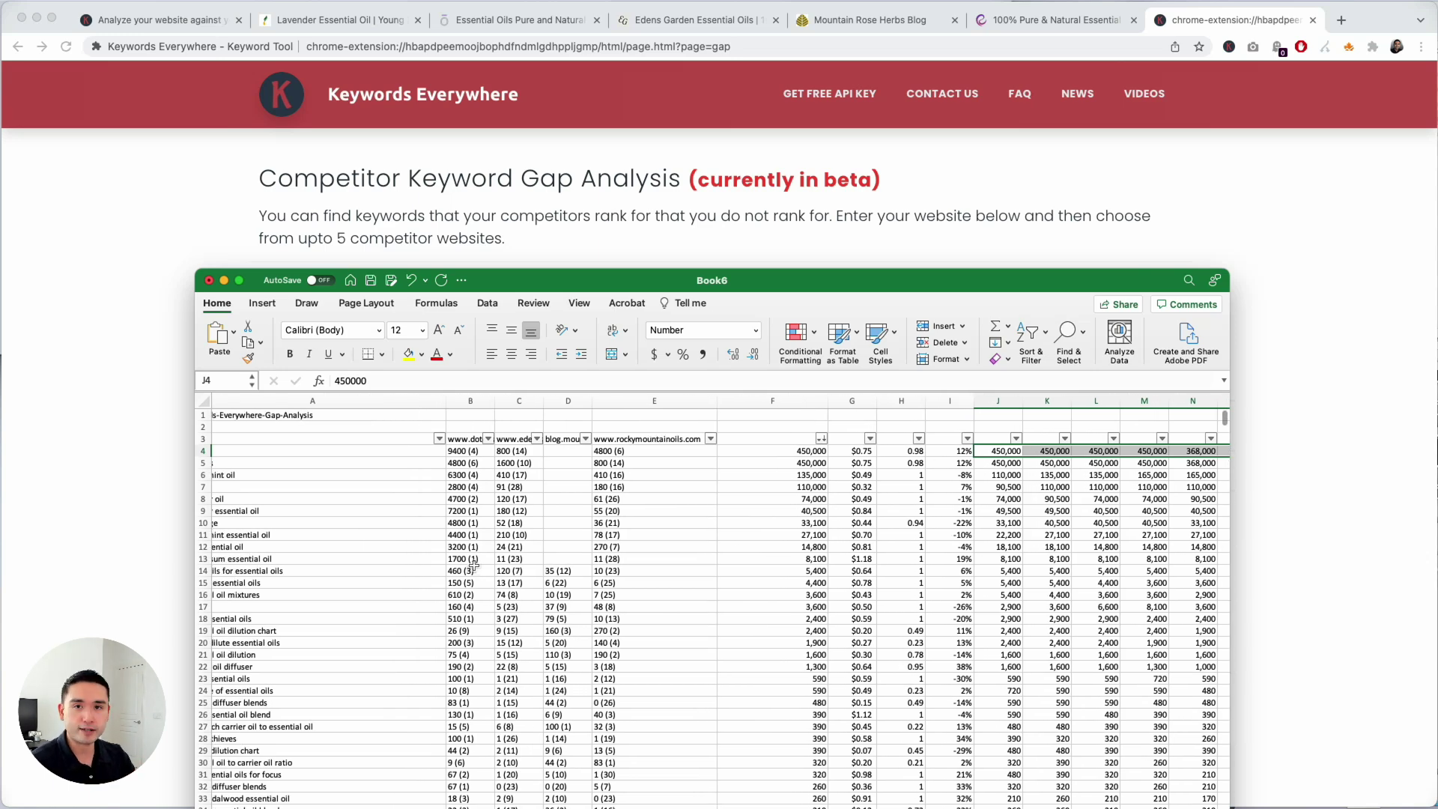
pyautogui.hscroll(-1, 473, 565)
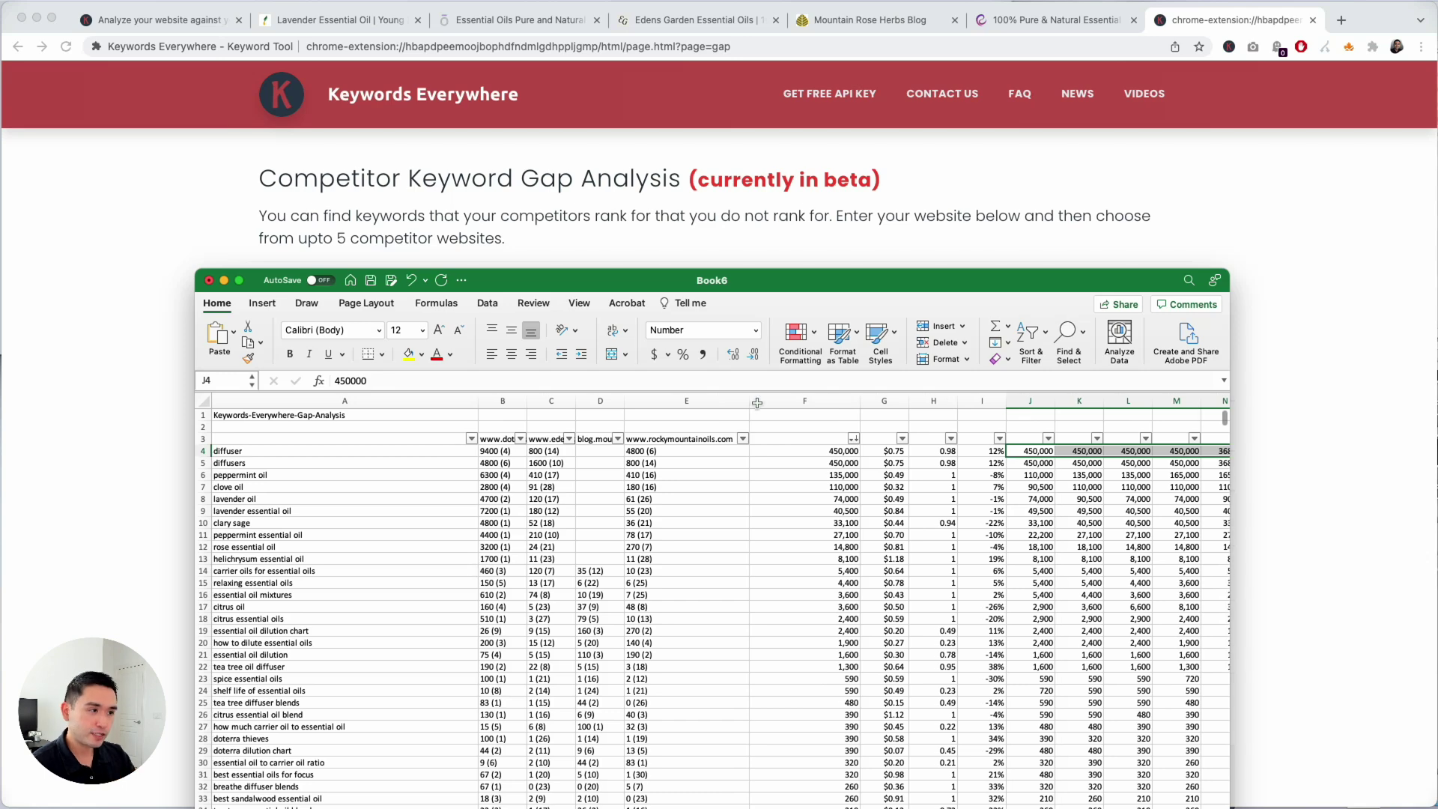
pyautogui.moveTo(823, 283); pyautogui.dragTo(820, 180)
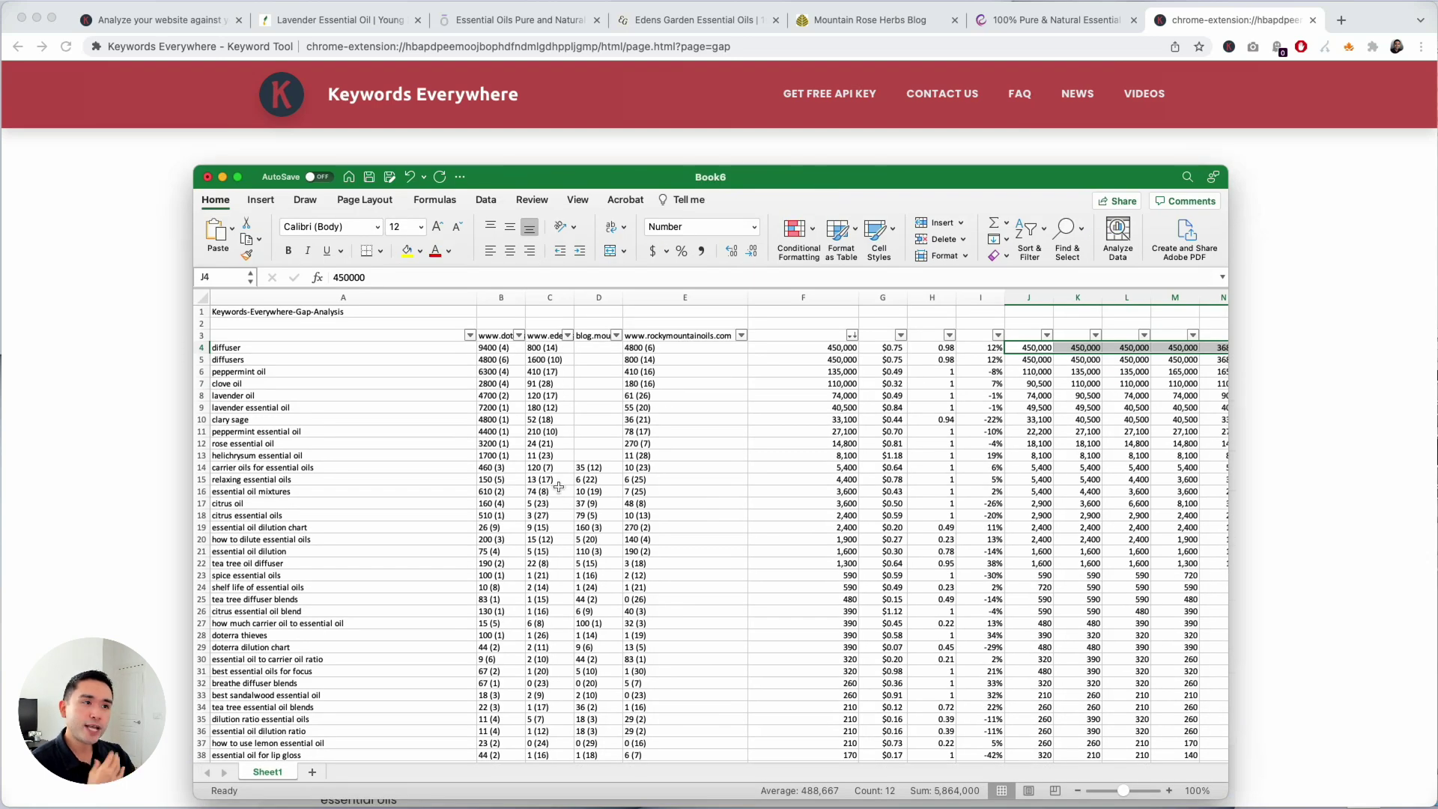
pyautogui.moveTo(566, 183); pyautogui.dragTo(619, 230)
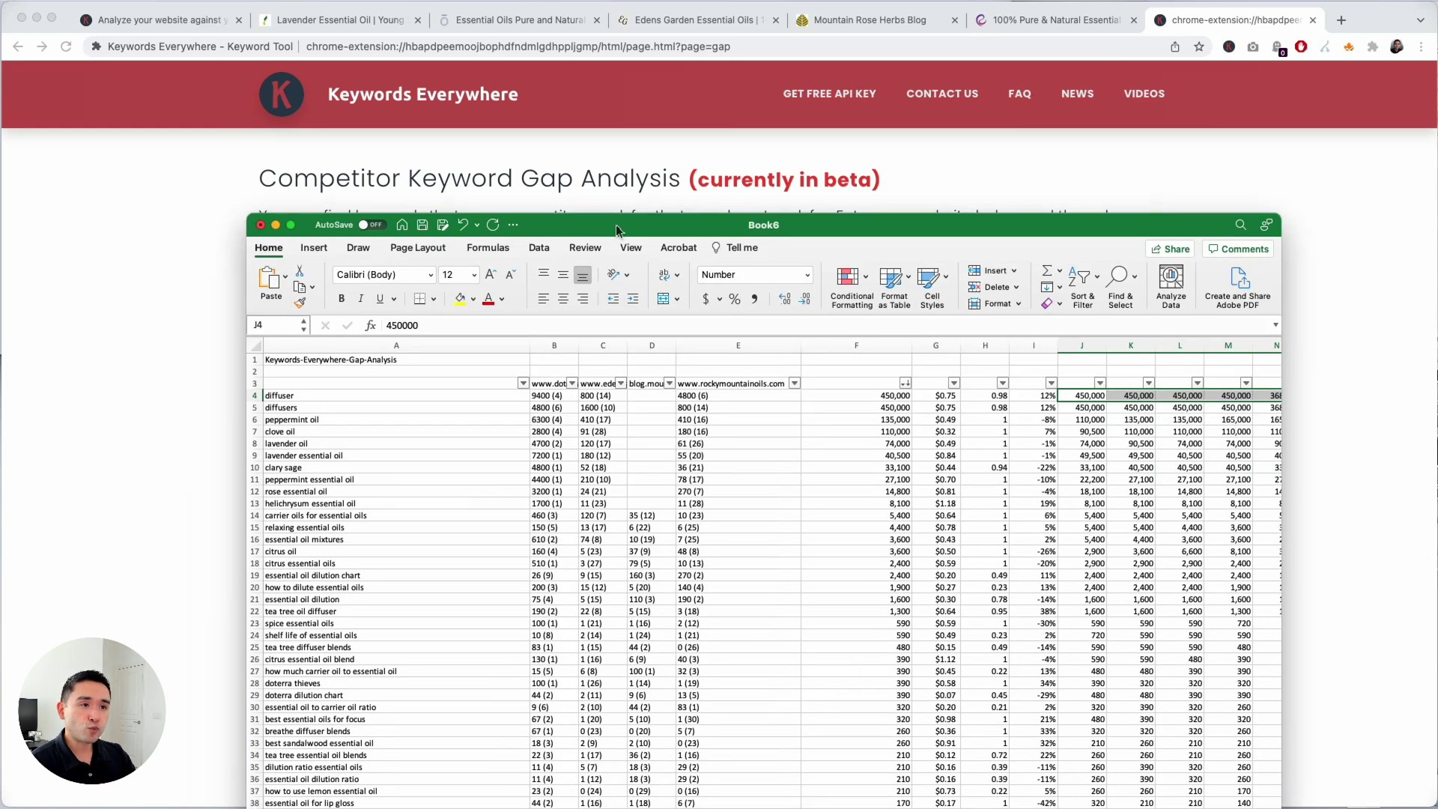
pyautogui.scroll(-4, 326, 420)
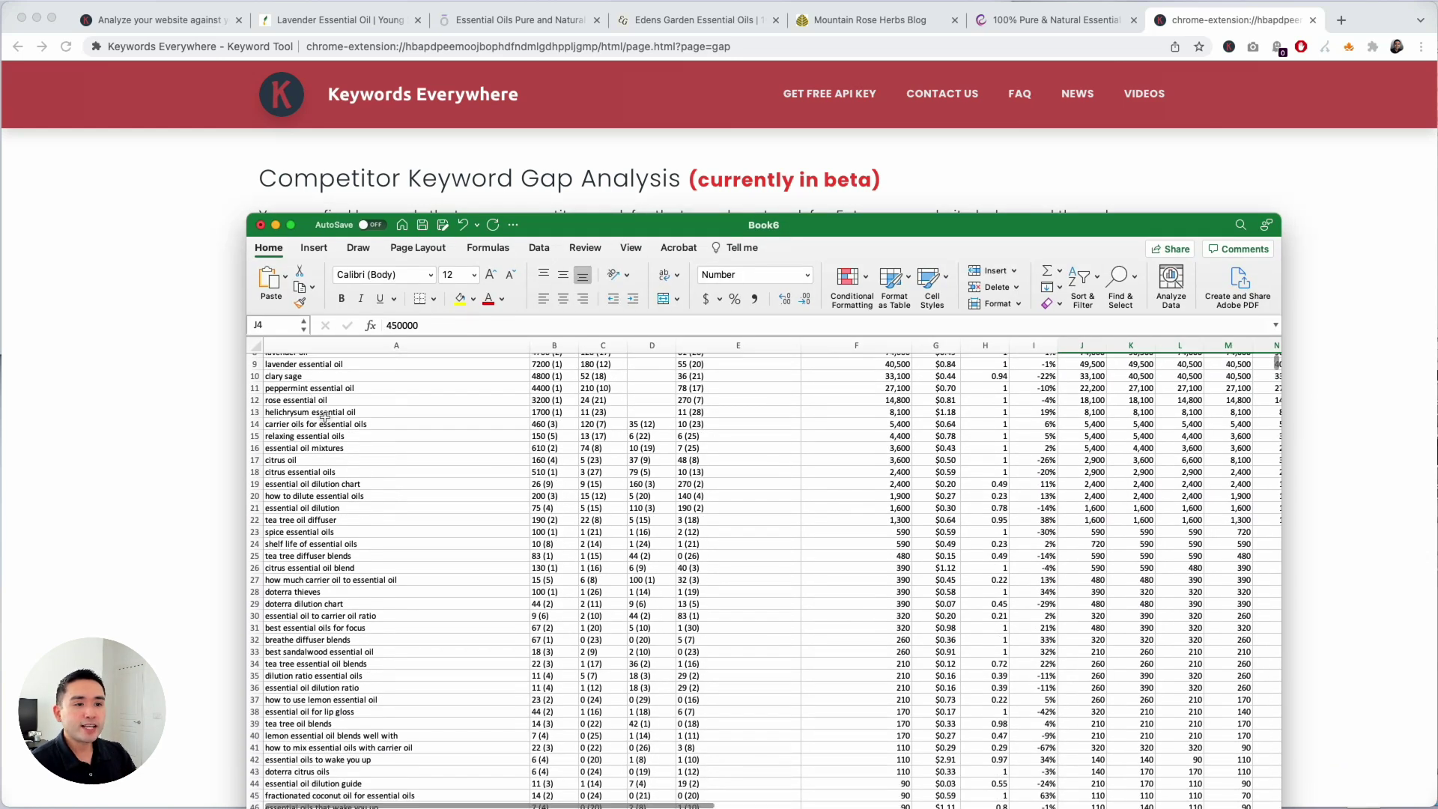
pyautogui.moveTo(326, 413); pyautogui.dragTo(337, 795)
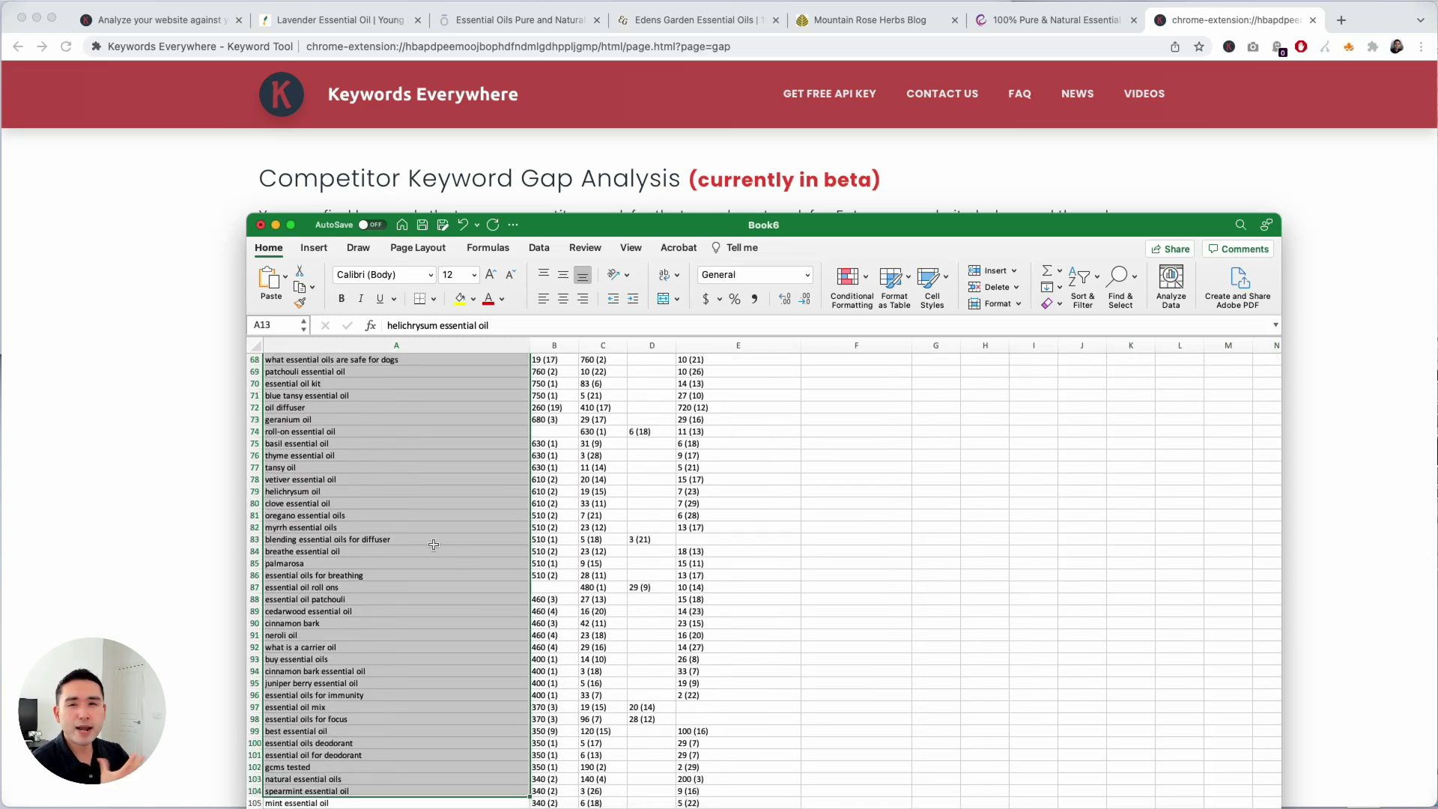
# - Star carrier oils for essential oils, how to dilute essential oils and essential oil dilution in the report
pyautogui.click(275, 225)
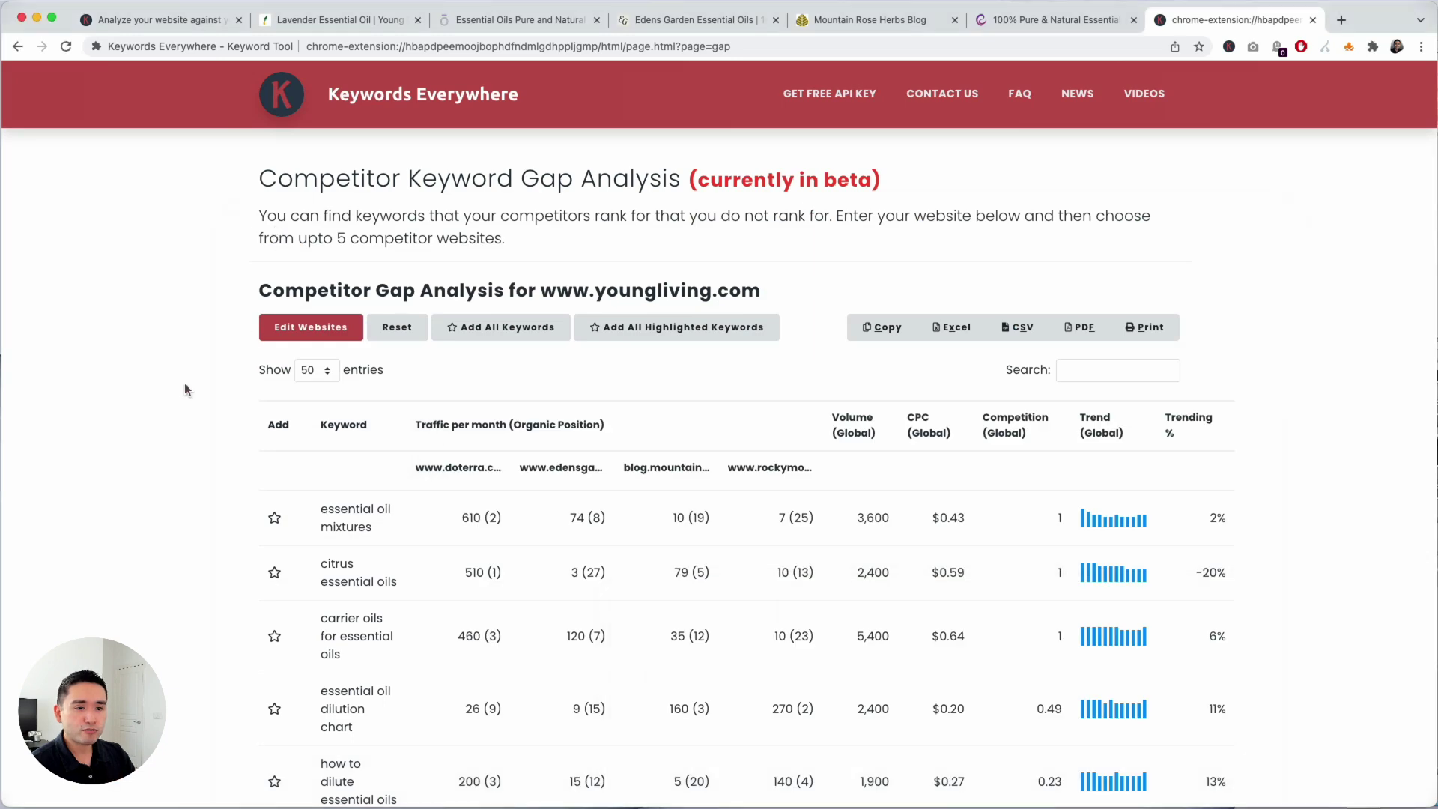
pyautogui.scroll(-3, 184, 384)
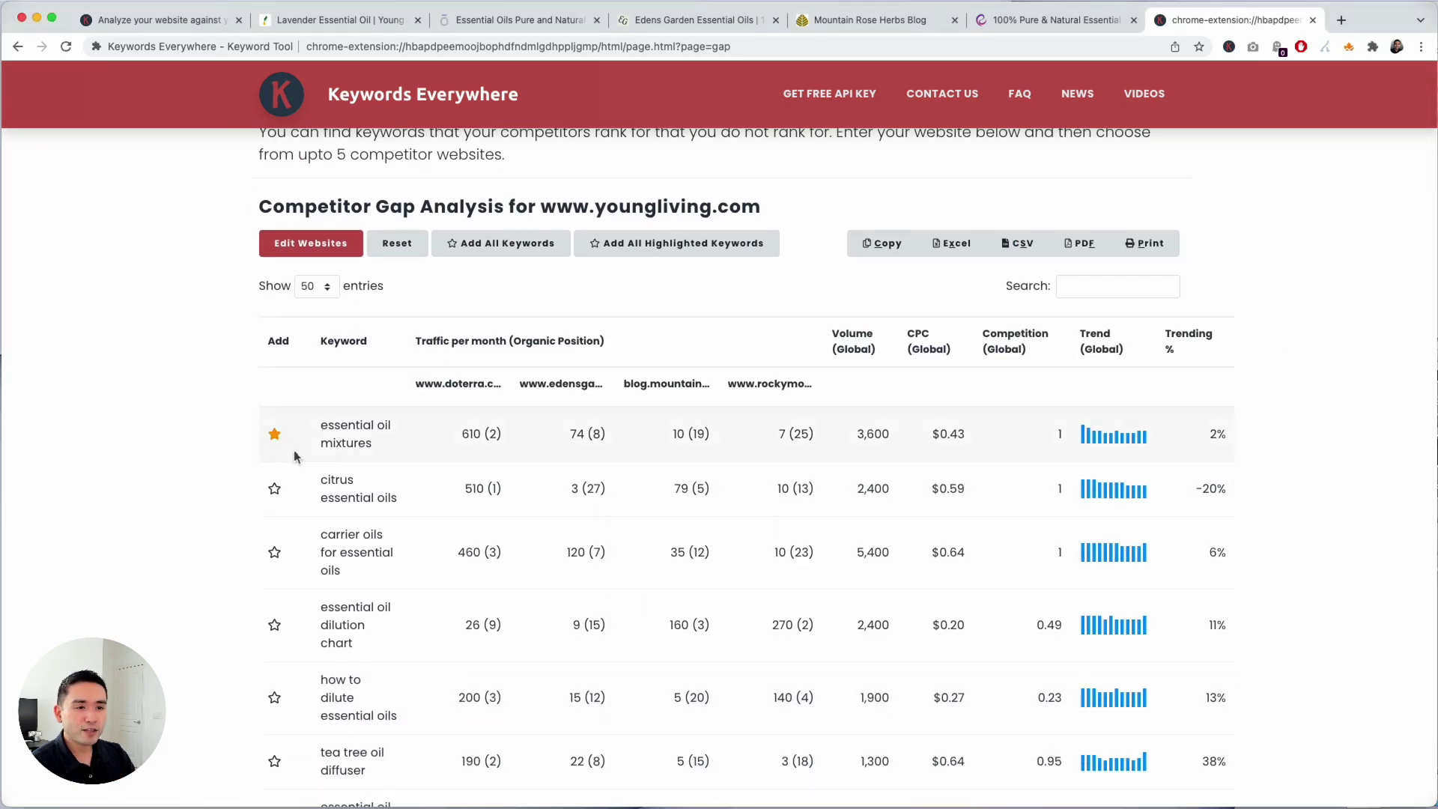
pyautogui.scroll(-1, 294, 469)
pyautogui.click(275, 513)
pyautogui.scroll(-3, 305, 519)
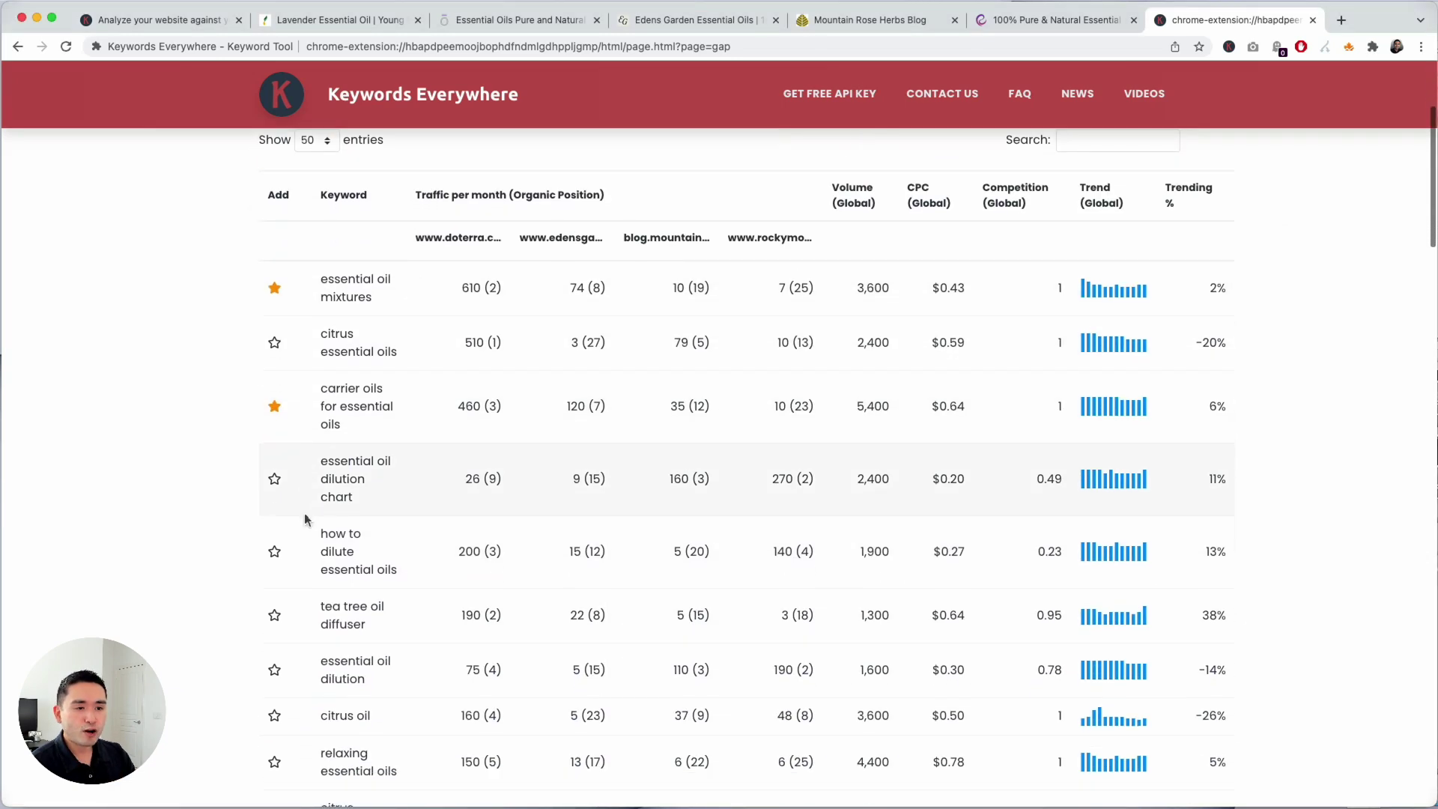
pyautogui.click(275, 552)
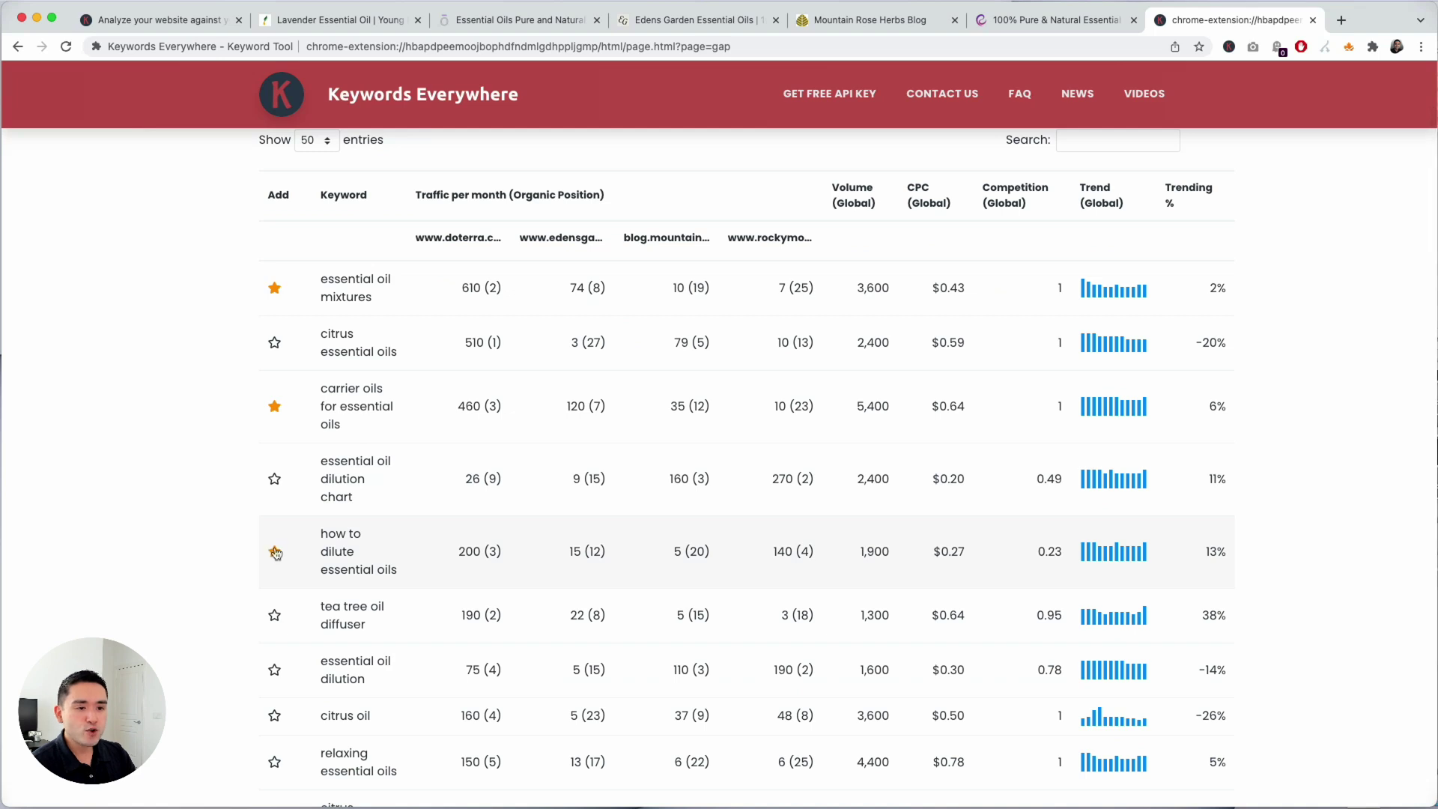
pyautogui.click(274, 671)
pyautogui.scroll(8, 307, 665)
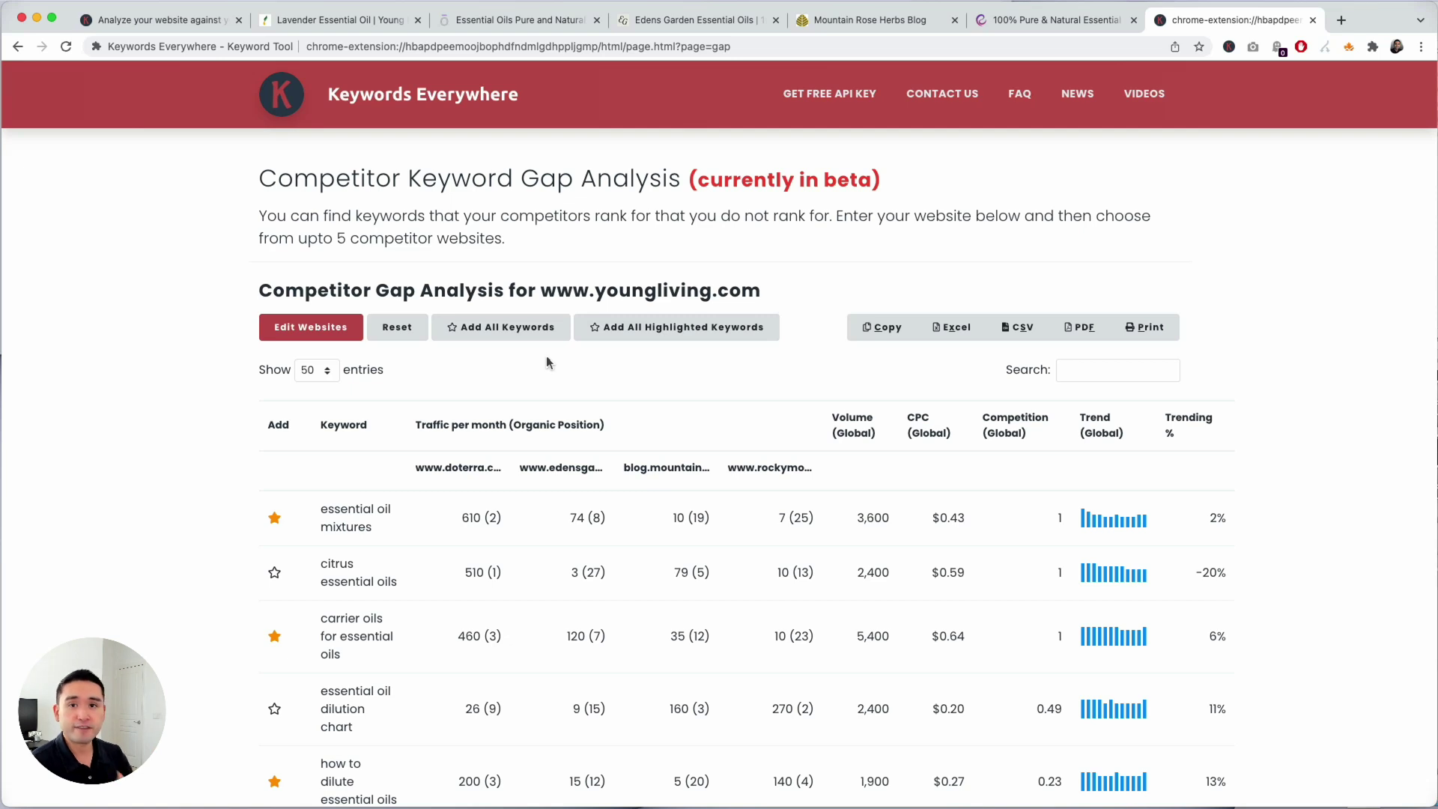
pyautogui.scroll(-6, 582, 380)
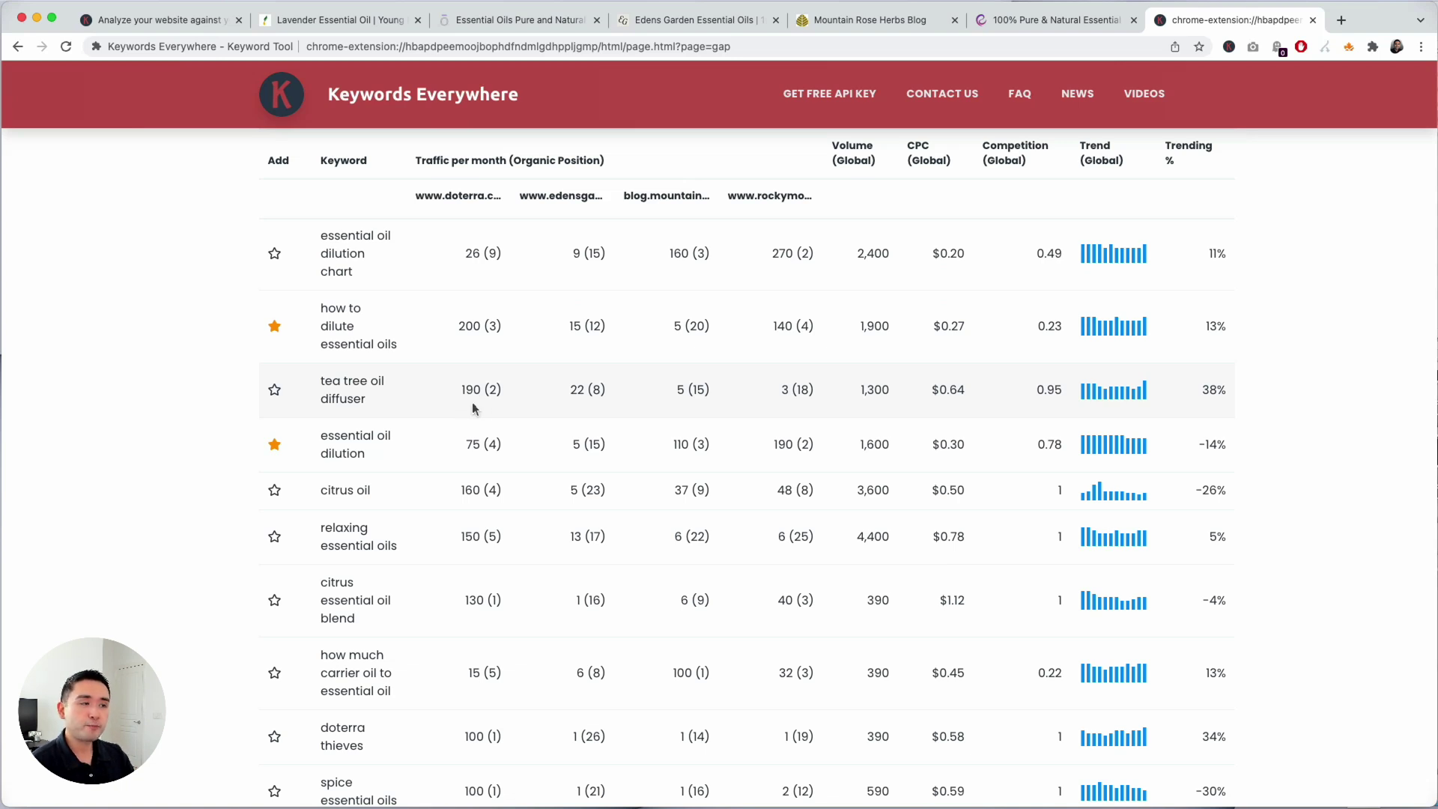
pyautogui.scroll(7, 473, 408)
pyautogui.hotkey('ctrl', '+')
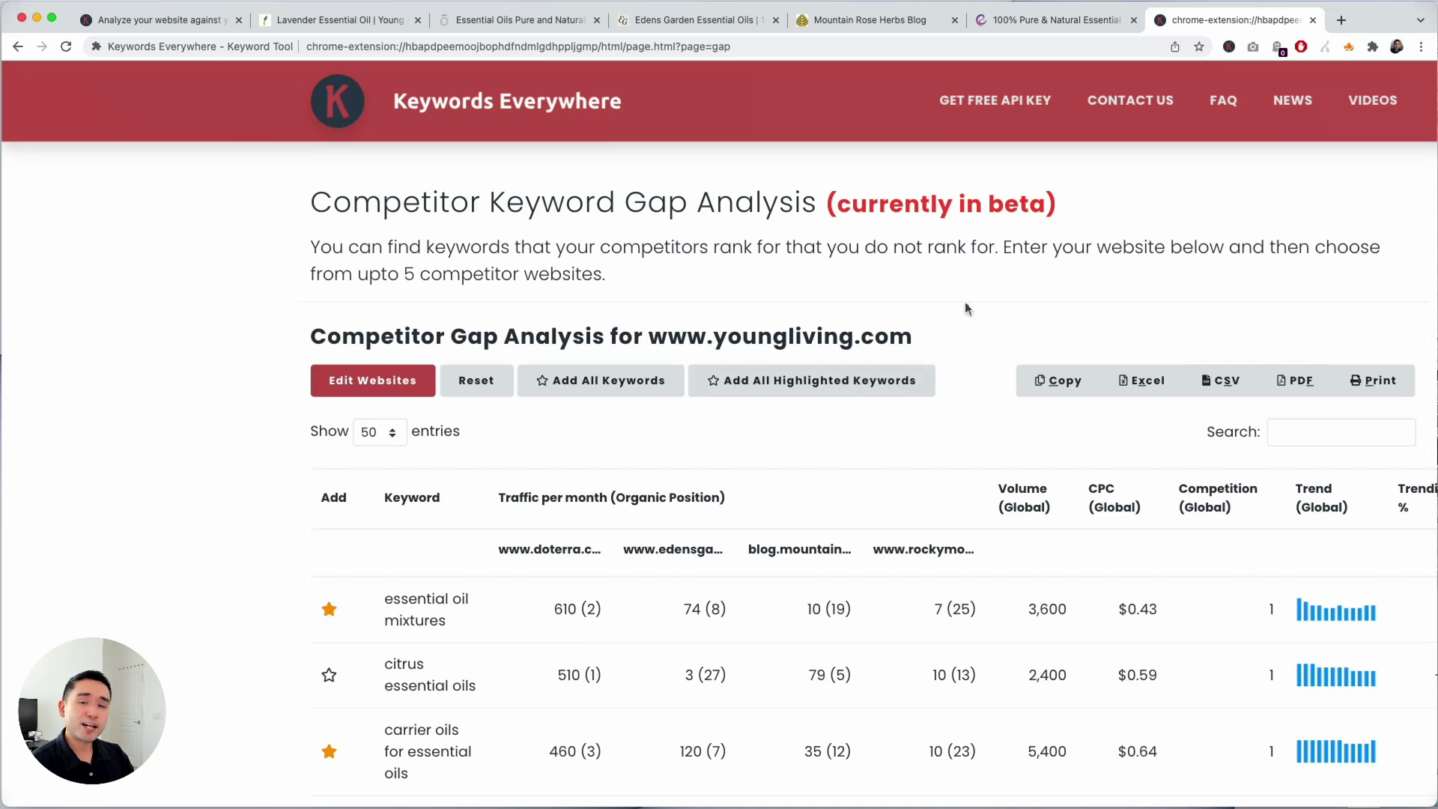